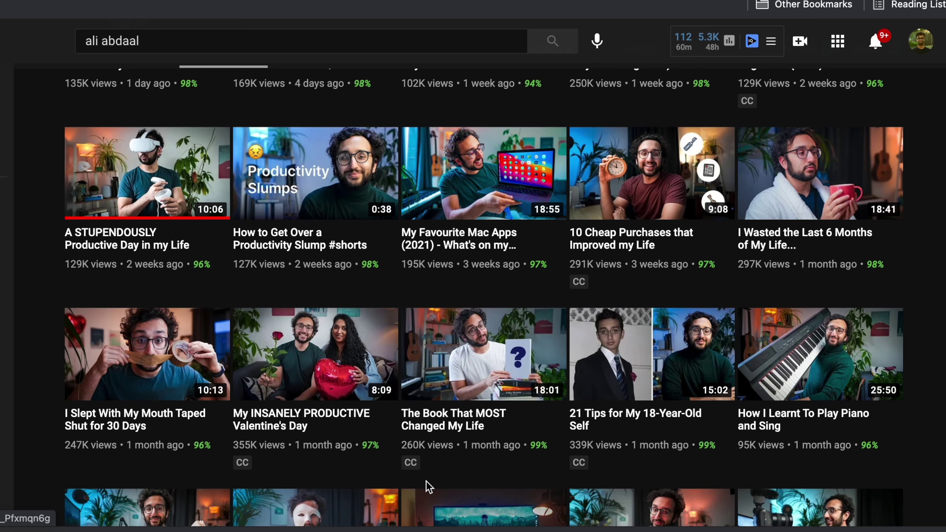
- Scroll the channel's Videos tab to find 'How to Buy Bitcoin for Beginners (2021)'
scroll(429, 486, down, 15)
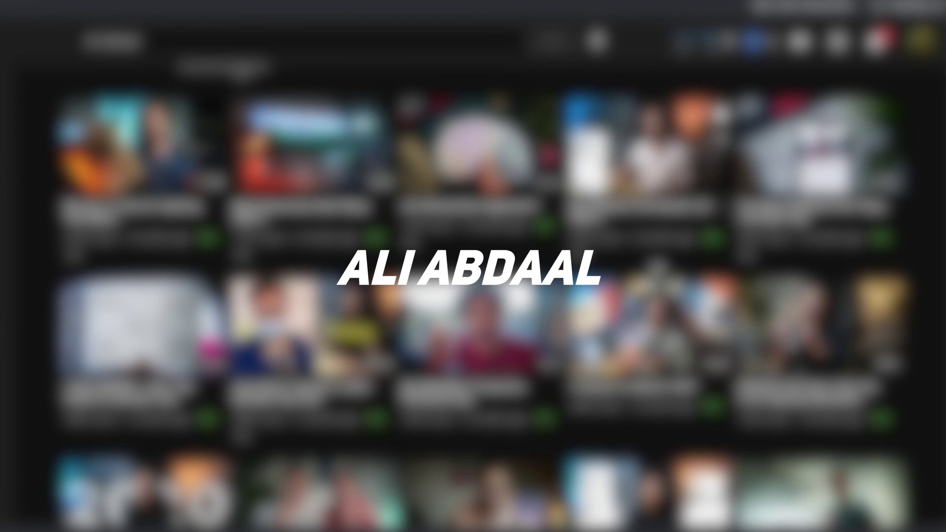
scroll(473, 298, up, 3)
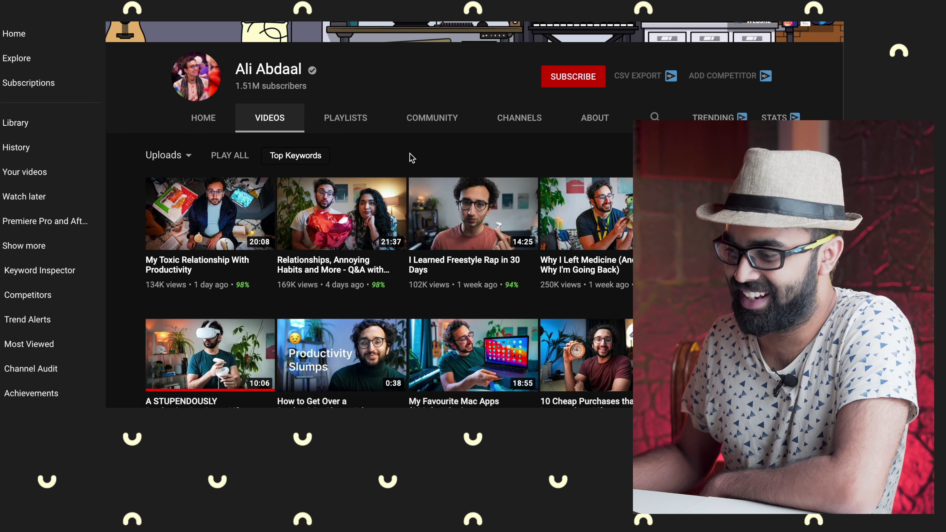
scroll(411, 157, down, 2)
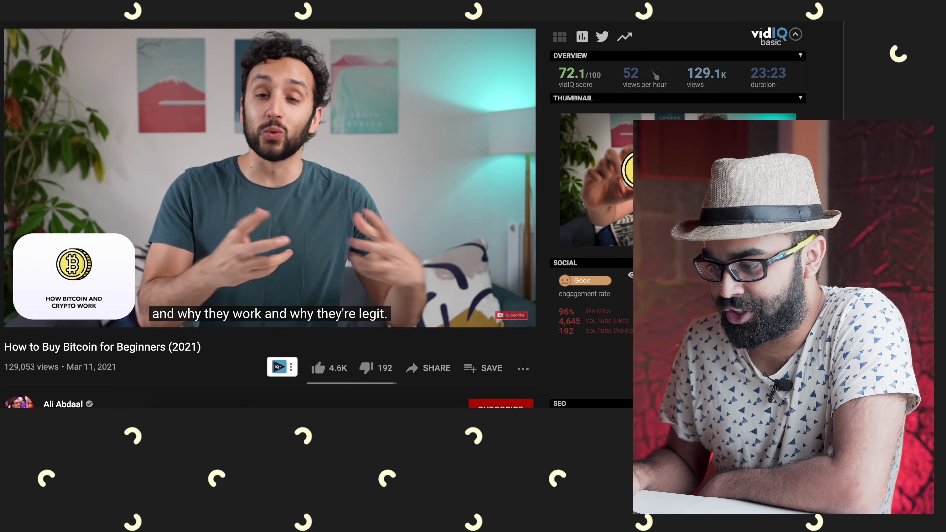
- Stop the Bitcoin video at about 0:50 with both topic cards on screen
click(44, 276)
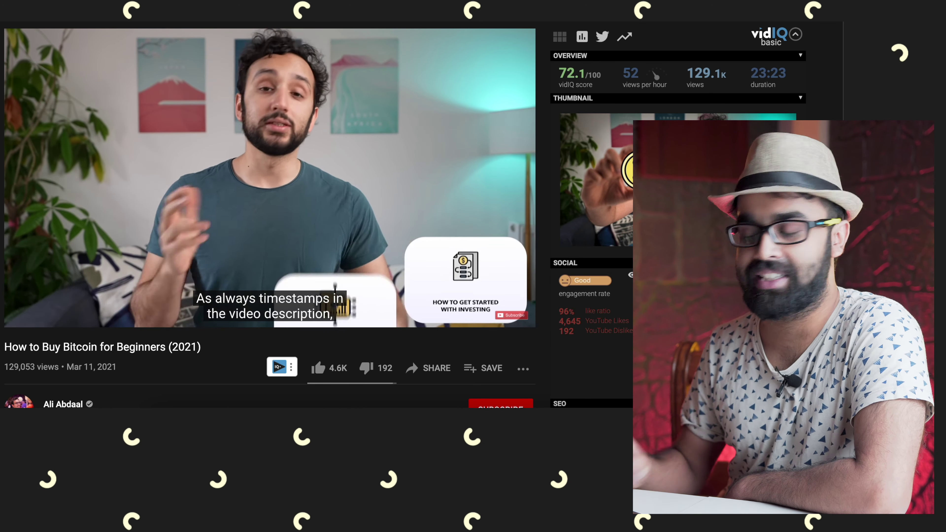
key(space)
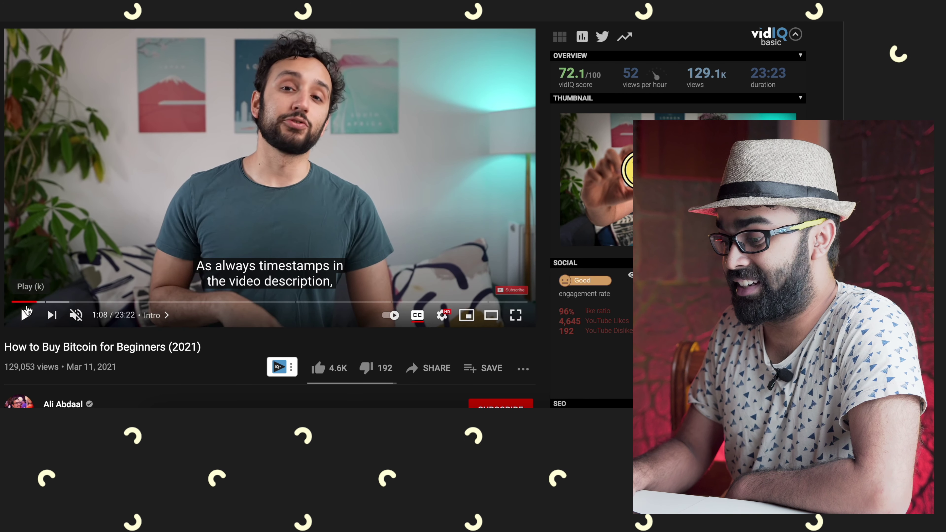
click(31, 302)
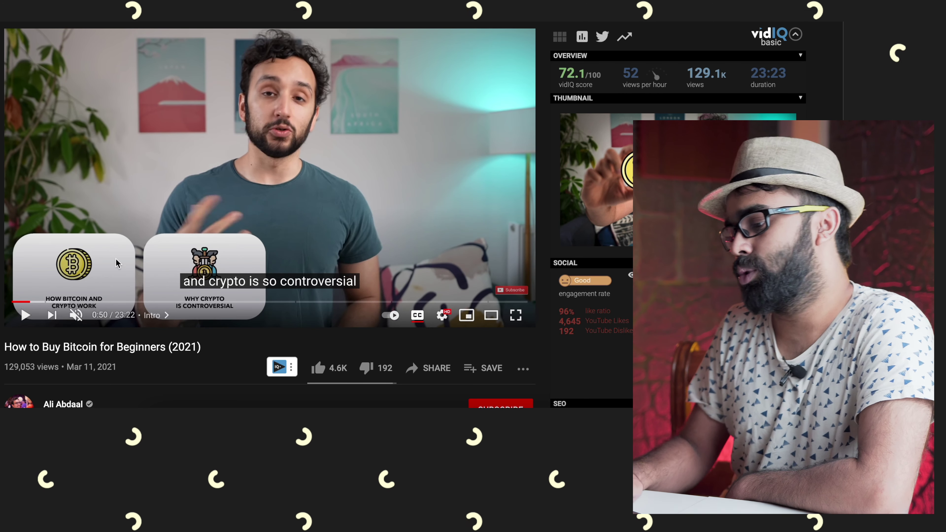
key(space)
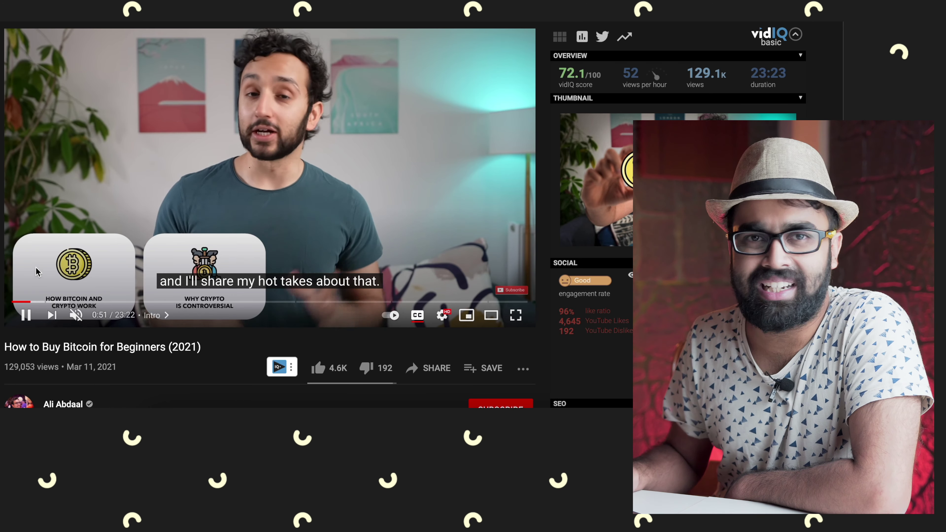
key(space)
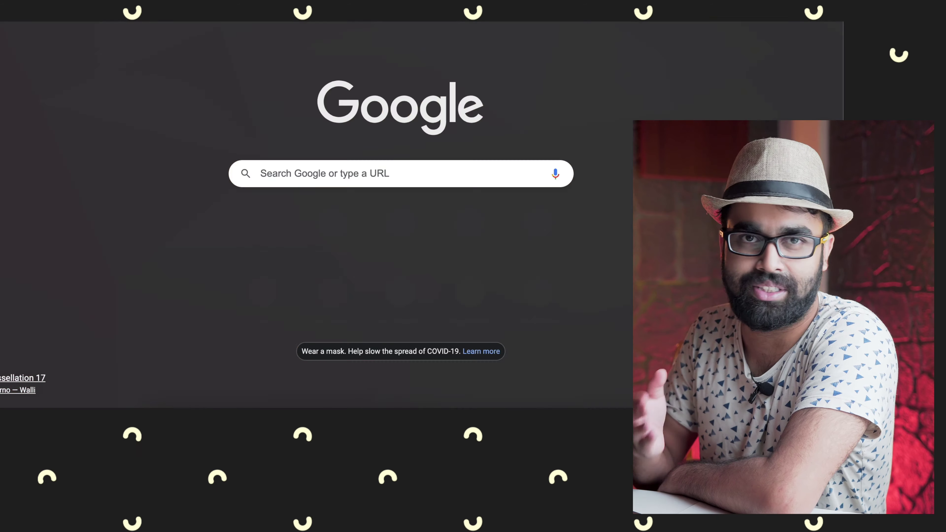
- Search Google for 'vector icons png' and show only image results
text(google.com gmail)
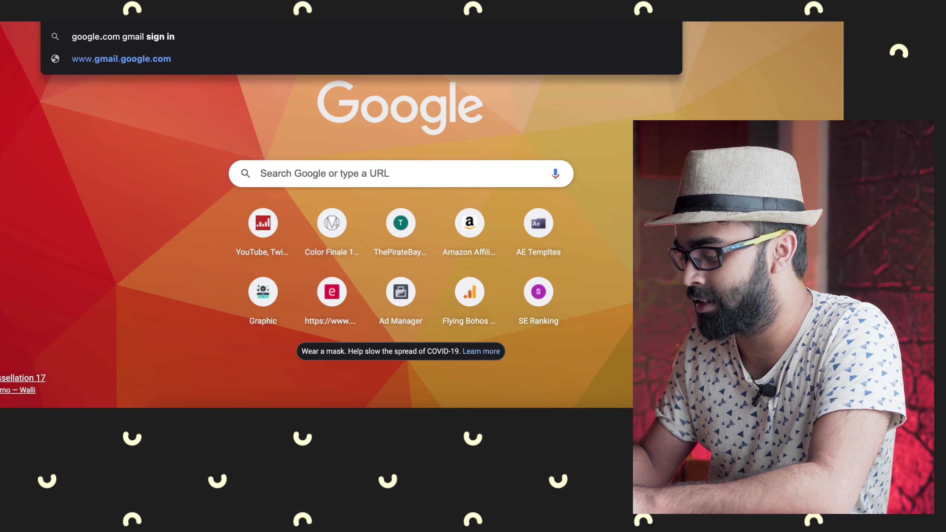
text(vector icons)
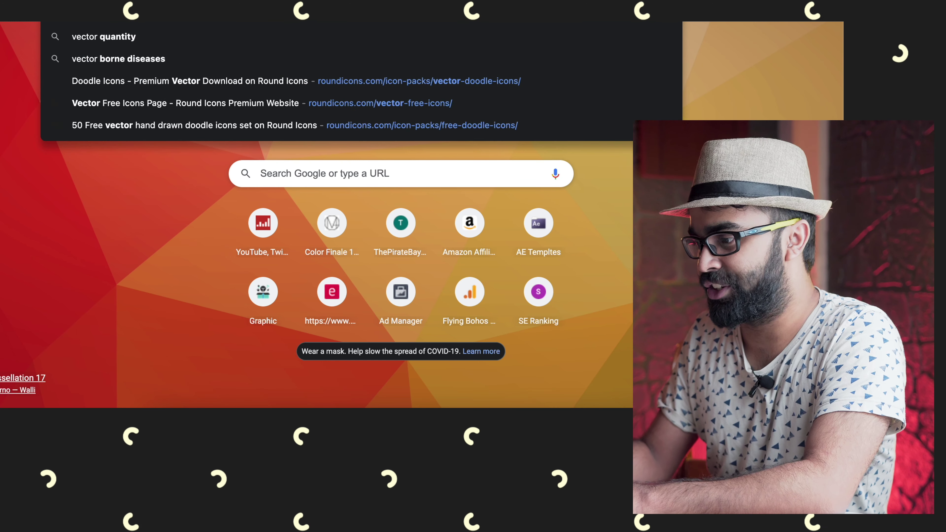
text( png)
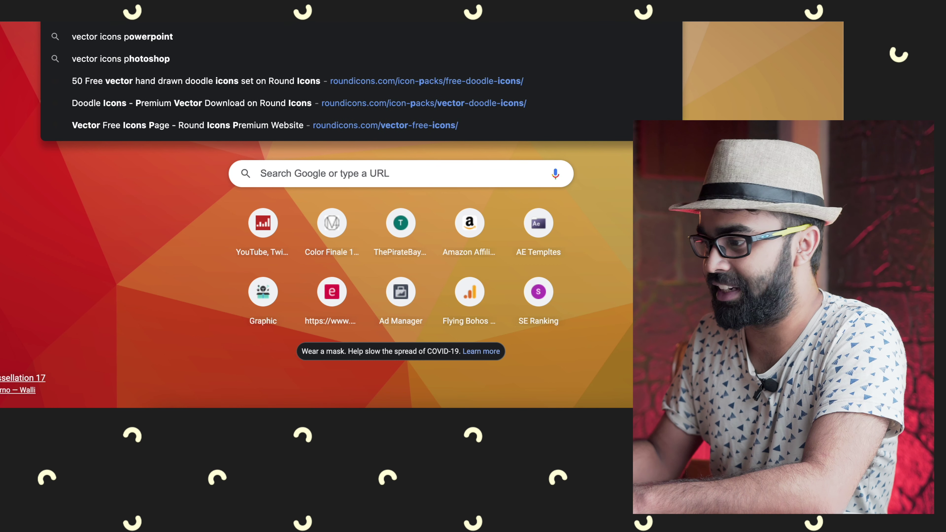
key(Return)
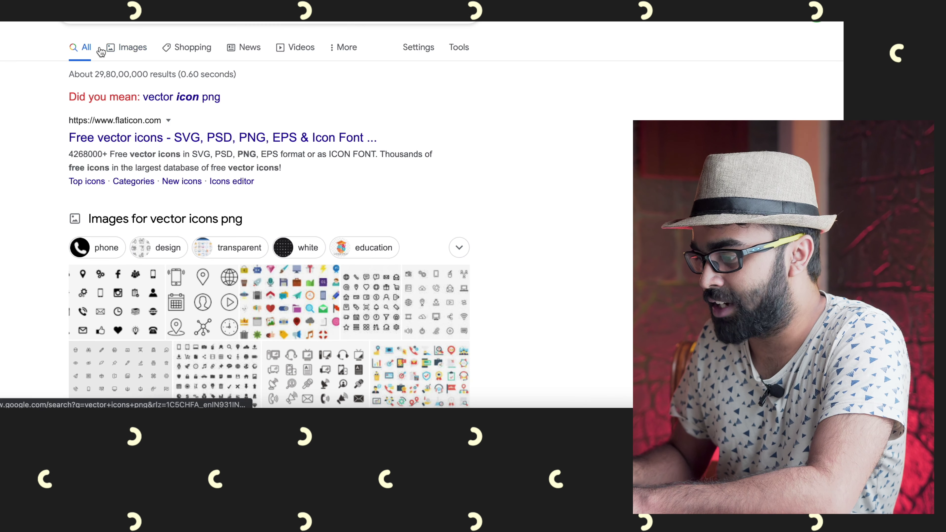
click(129, 53)
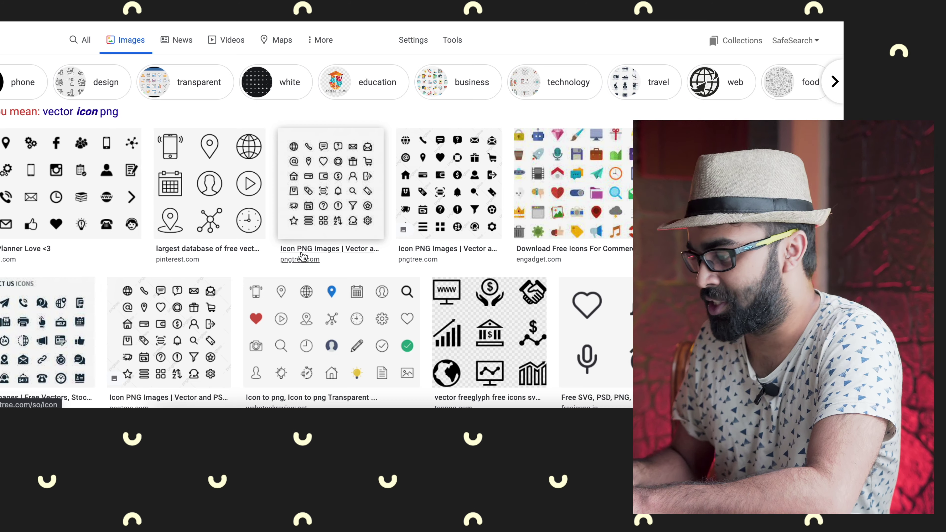
- Open the Pinterest '370 Flat Business Icons' result from the image grid
scroll(303, 256, down, 3)
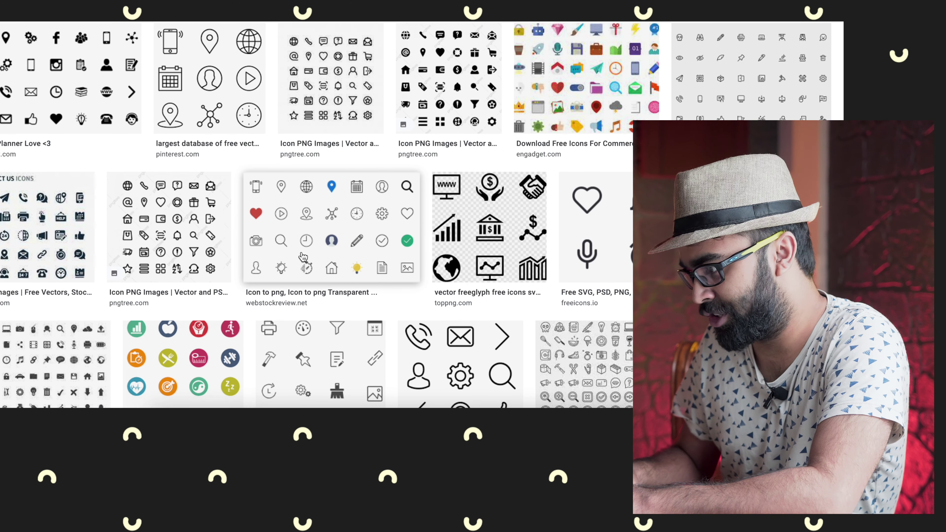
scroll(302, 257, down, 5)
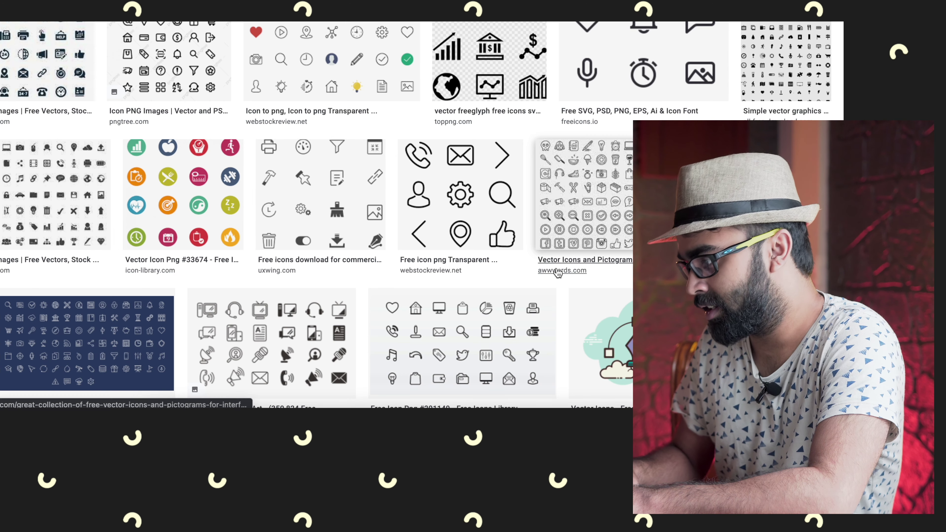
scroll(488, 269, down, 1)
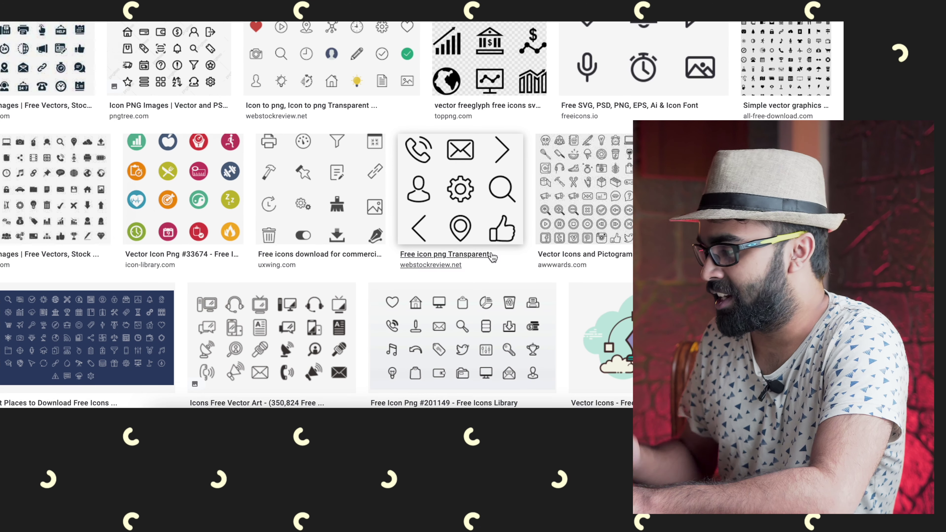
click(689, 208)
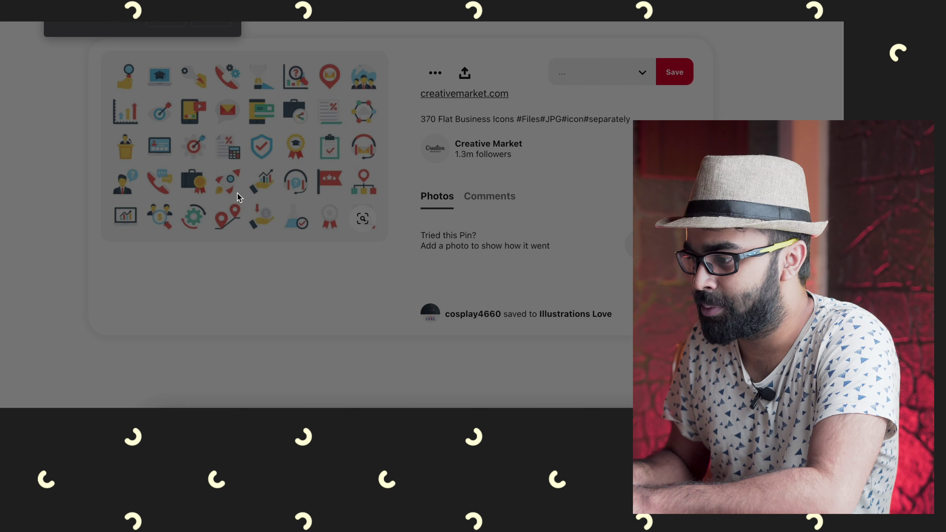
- Dismiss the popup and open the pin's creativemarket.com source
click(166, 25)
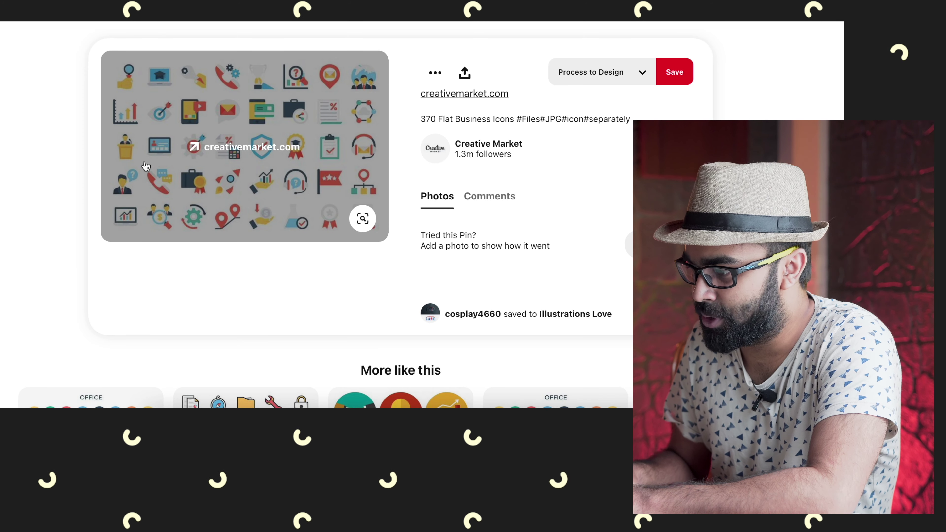
click(226, 152)
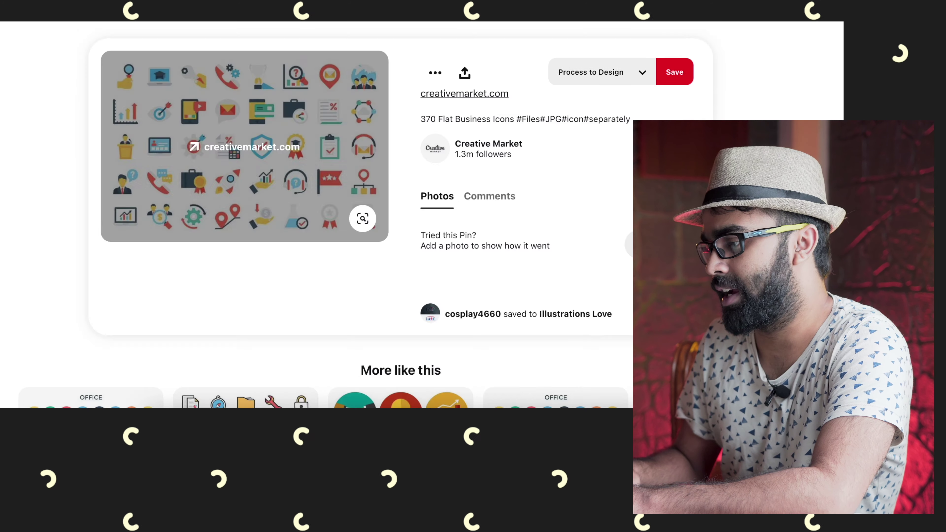
scroll(343, 253, down, 10)
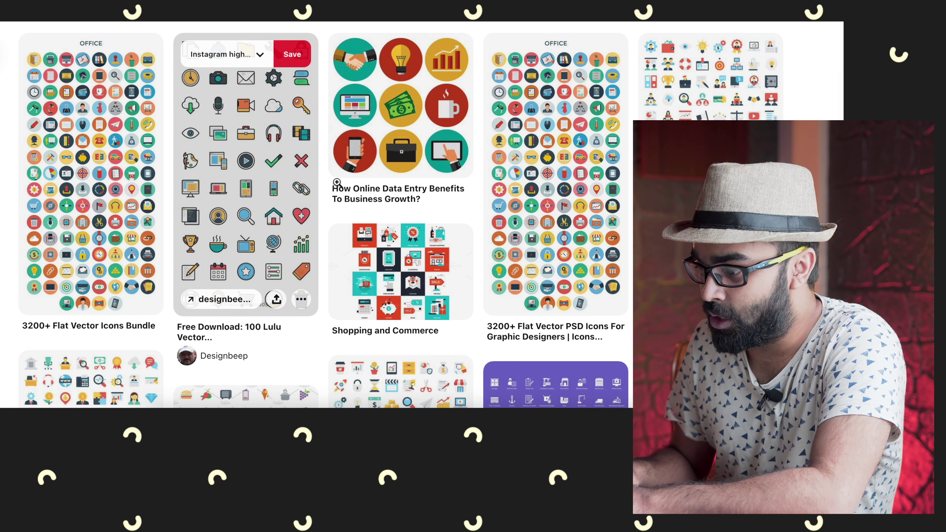
- Open the 100 Lulu Vector Icons pin and visit its designbeep.com source
click(226, 146)
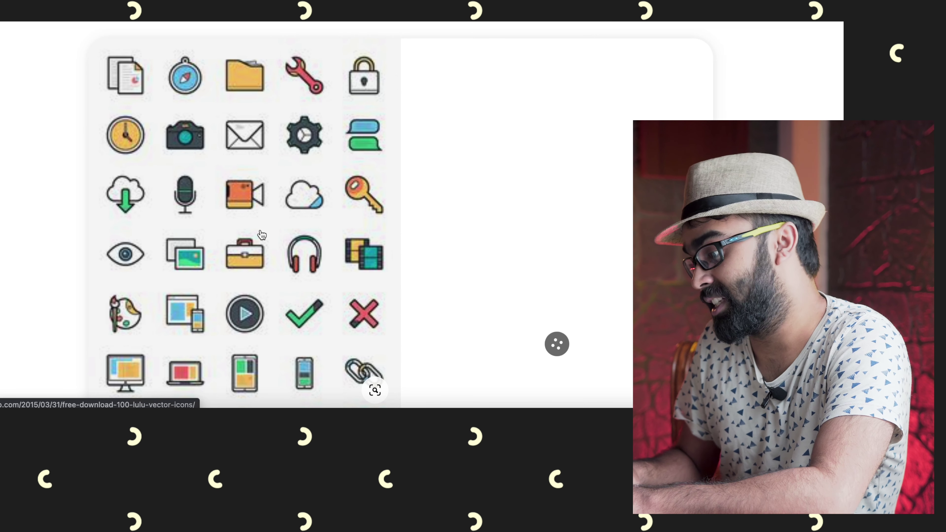
scroll(299, 168, down, 2)
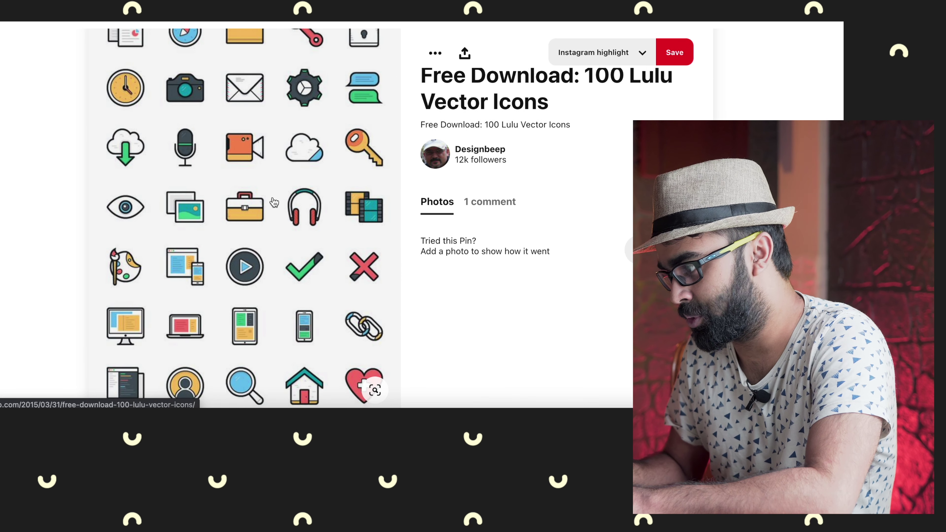
scroll(602, 203, up, 1)
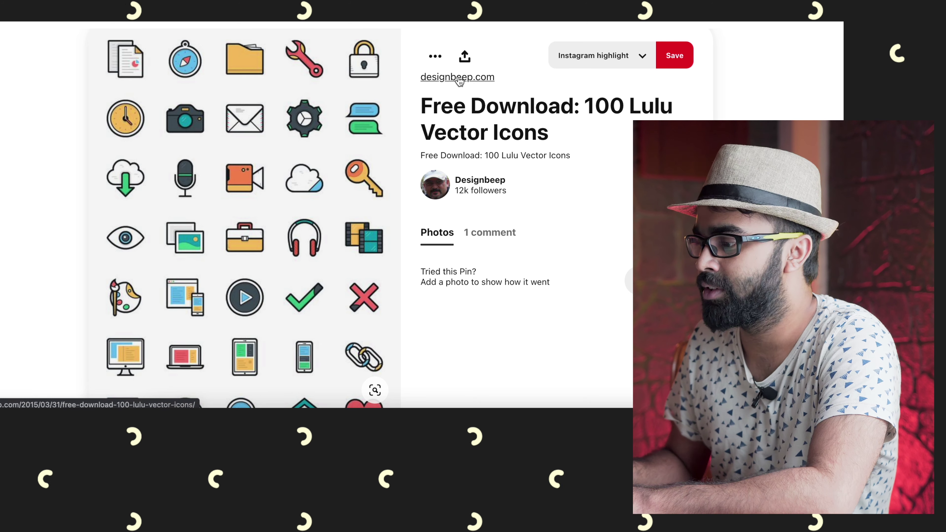
click(459, 80)
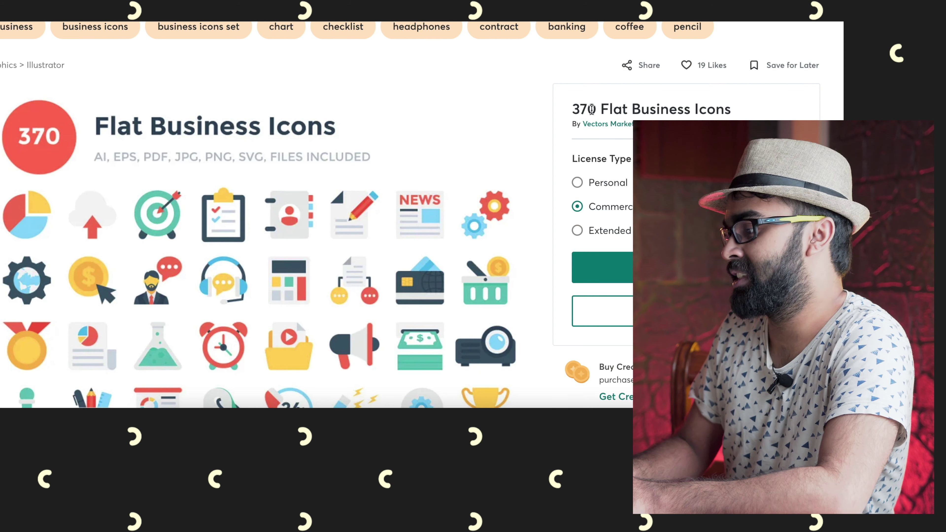
- Choose the Personal licence for the 370 Flat Business Icons on Creative Market
drag(584, 109, 689, 111)
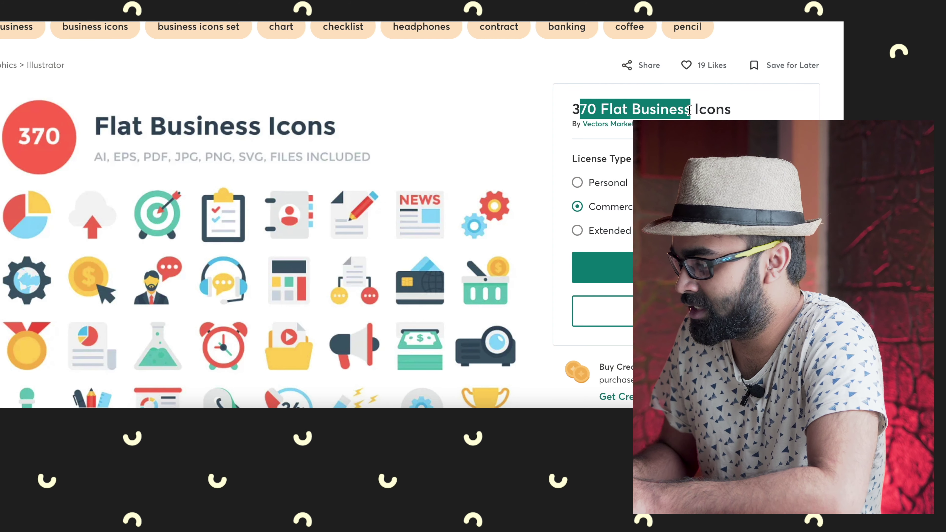
click(580, 184)
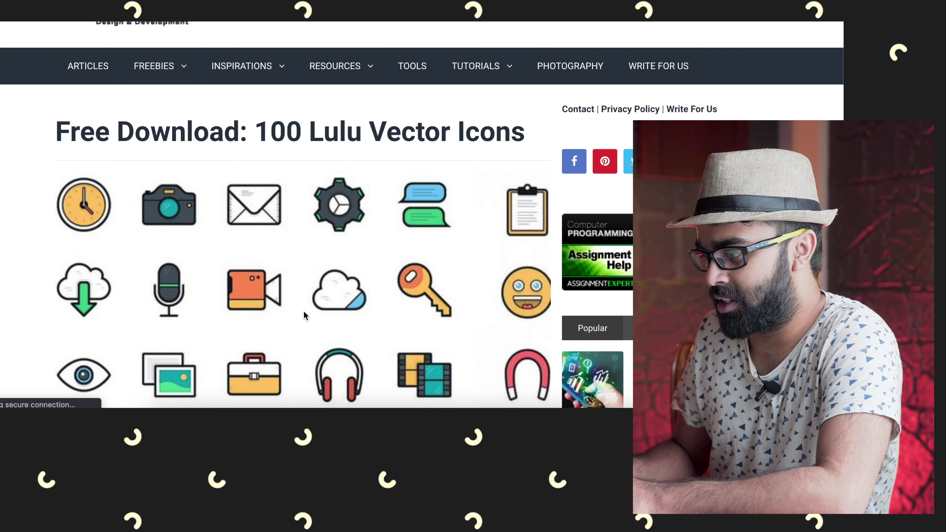
scroll(402, 319, down, 10)
- Browse designbeep's free 100 Lulu Vector Icons grid
scroll(257, 261, down, 15)
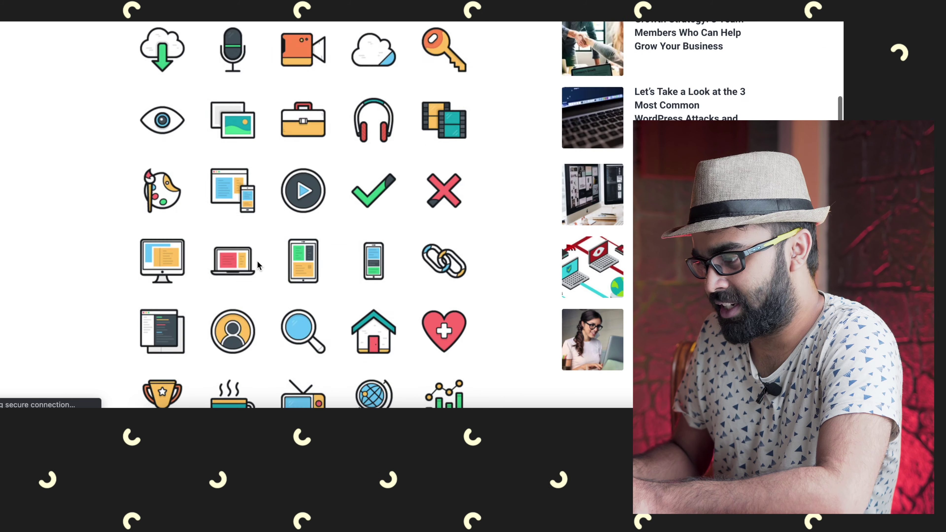
scroll(258, 264, down, 15)
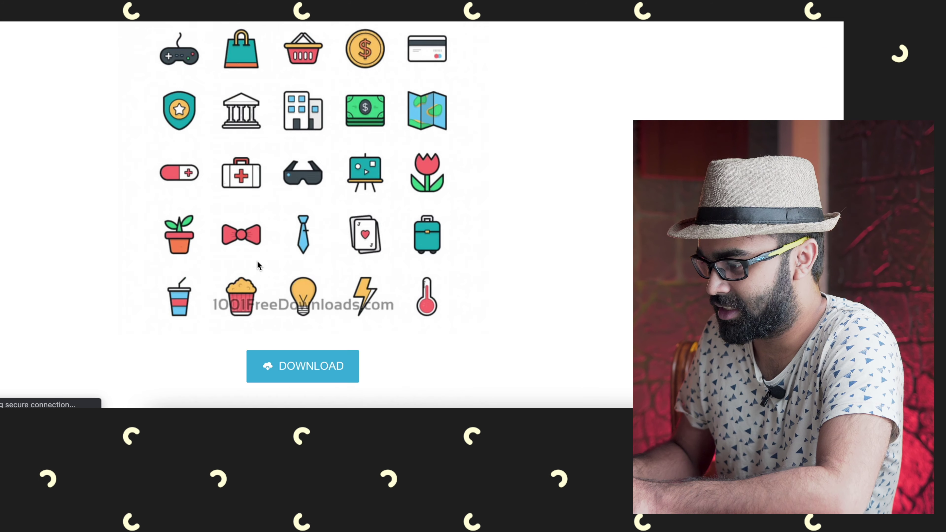
scroll(246, 275, up, 5)
click(250, 142)
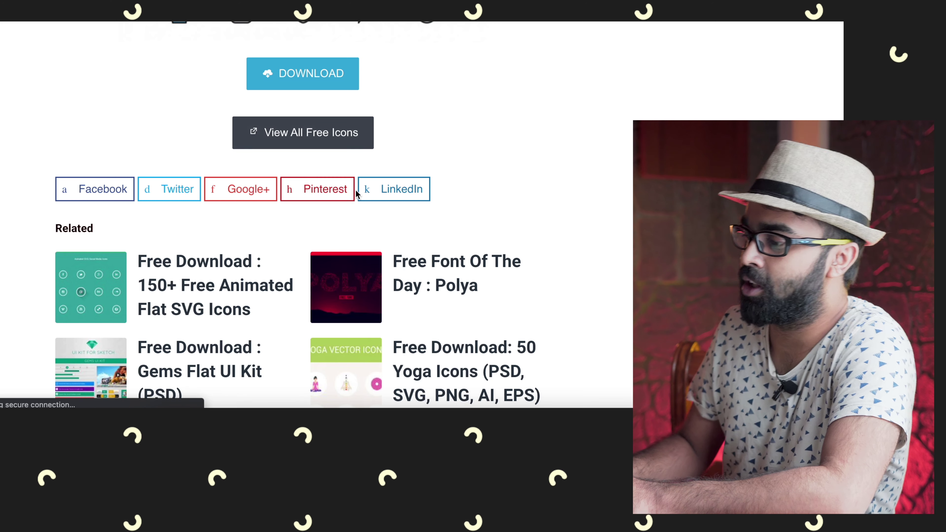
scroll(355, 190, up, 8)
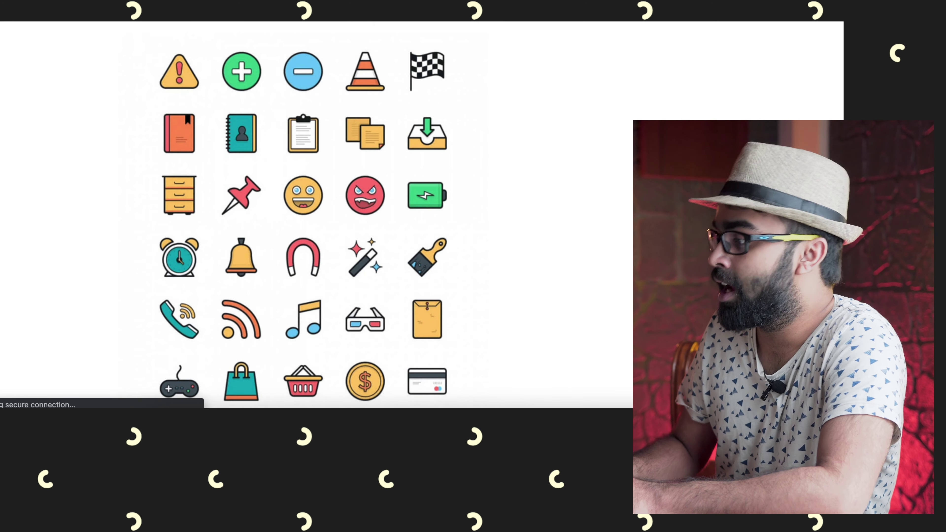
key(ctrl+t)
- Load Roundicons and browse its free vector icon packs and $99 all-icons bundle
text(round)
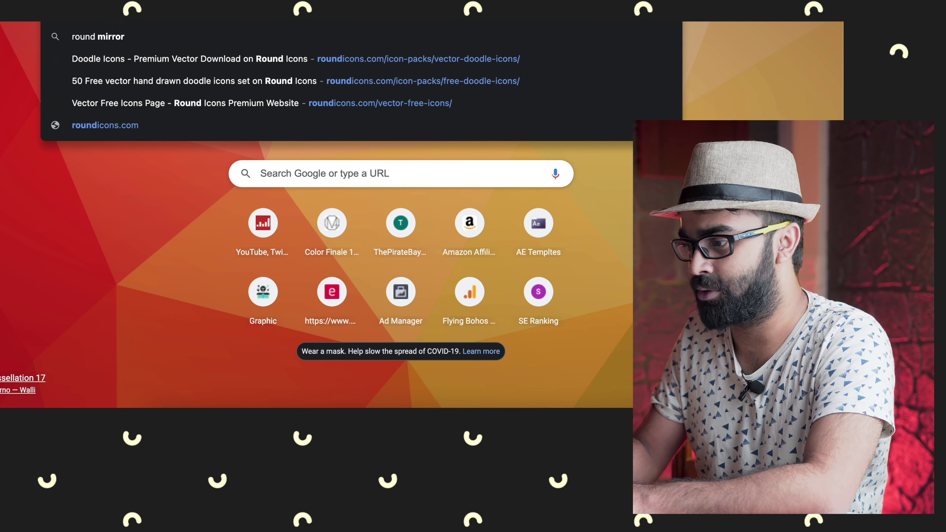
text(ing)
key(Return)
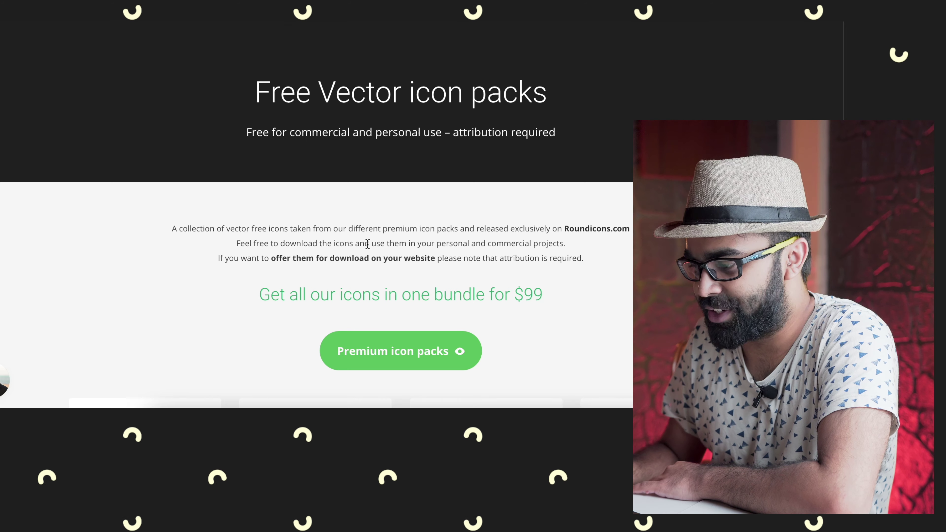
scroll(367, 244, down, 10)
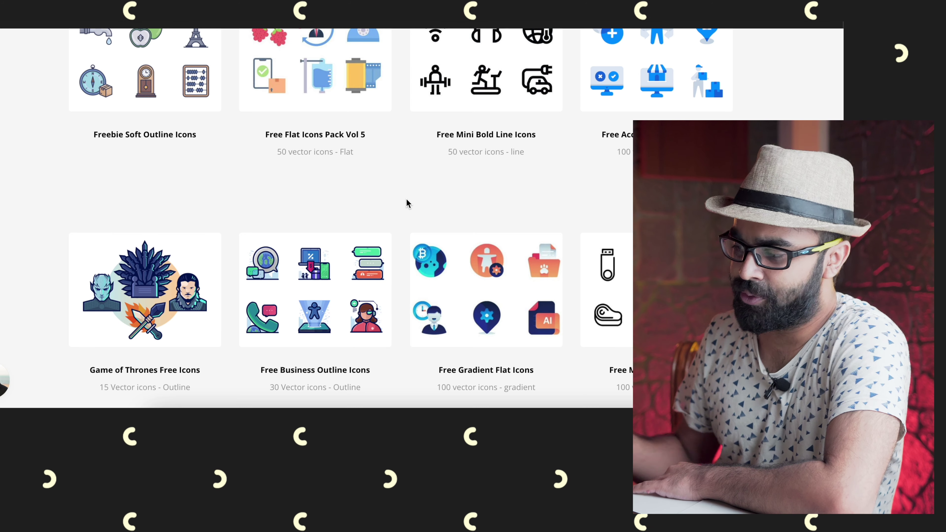
scroll(407, 200, down, 5)
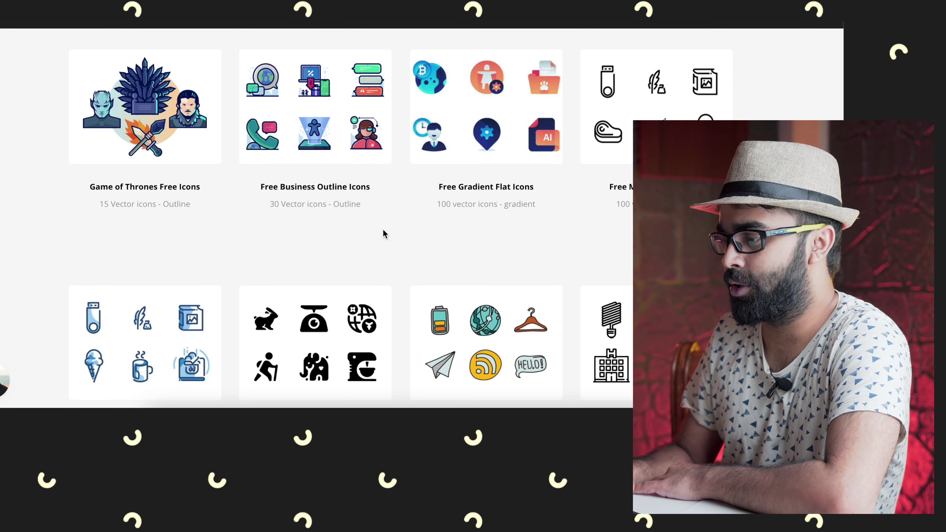
scroll(383, 229, up, 3)
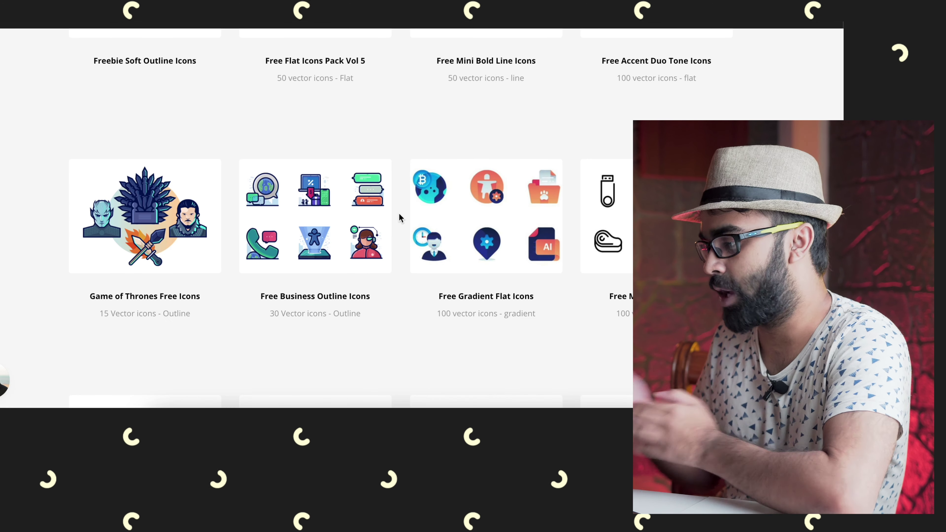
scroll(399, 216, up, 12)
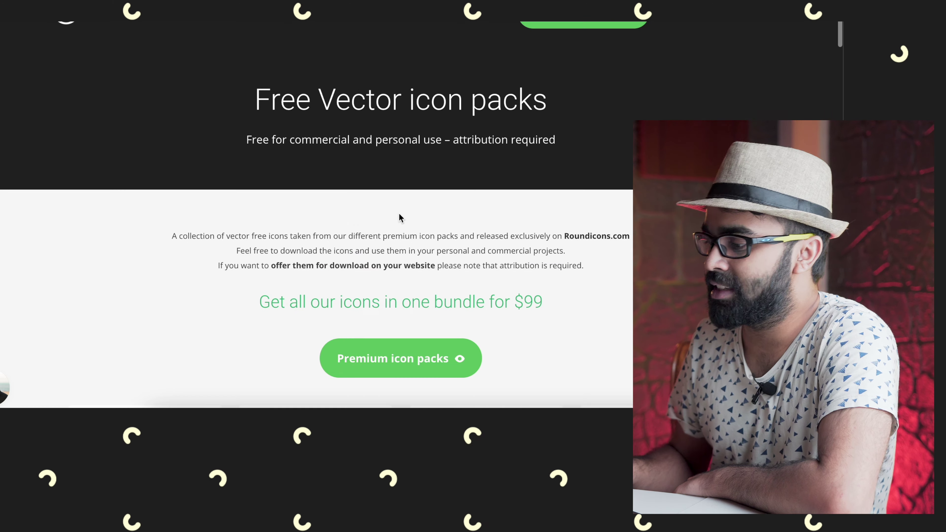
scroll(399, 216, down, 1)
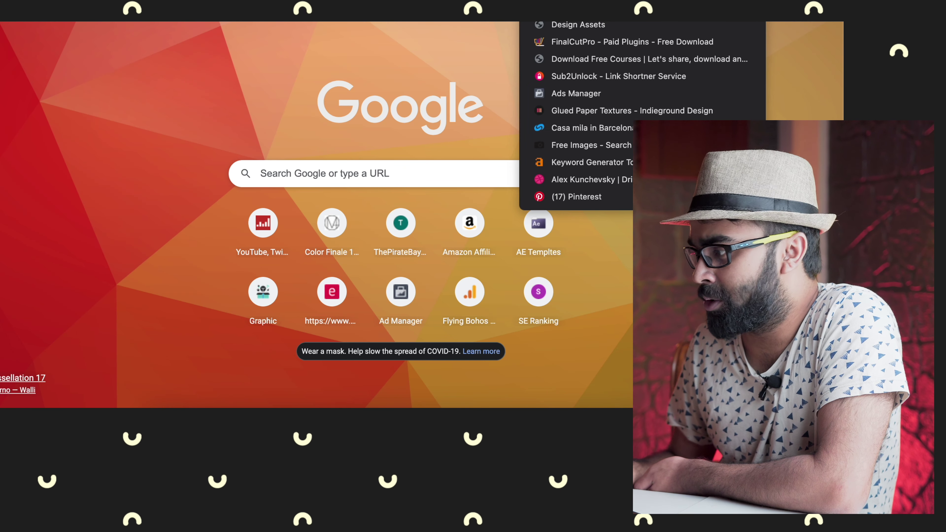
- Open the designer's Dribbble portfolio from recent pages and scroll its illustration shots
click(628, 181)
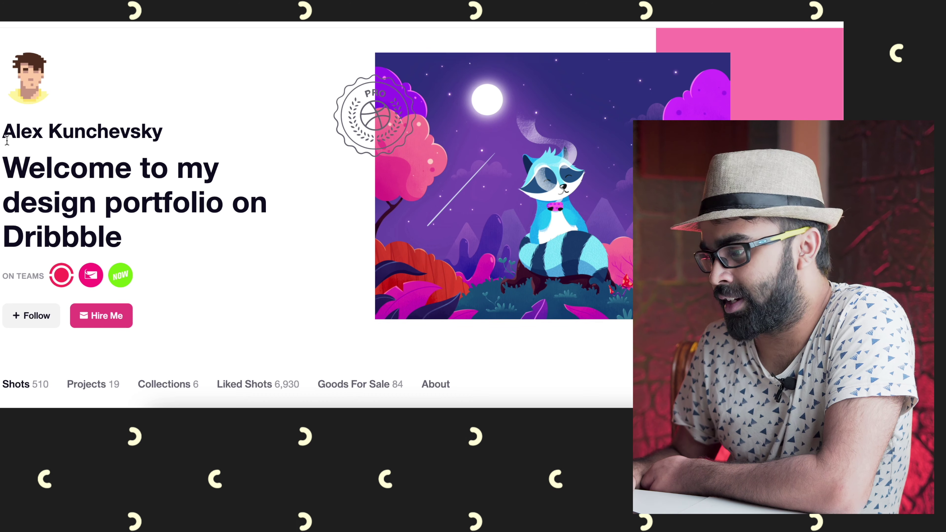
scroll(7, 140, down, 10)
scroll(32, 222, up, 3)
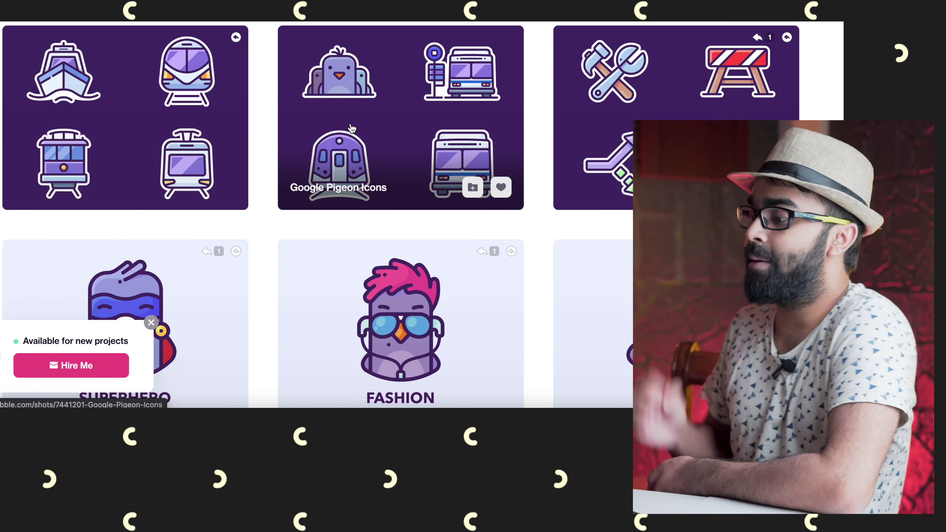
scroll(352, 129, up, 7)
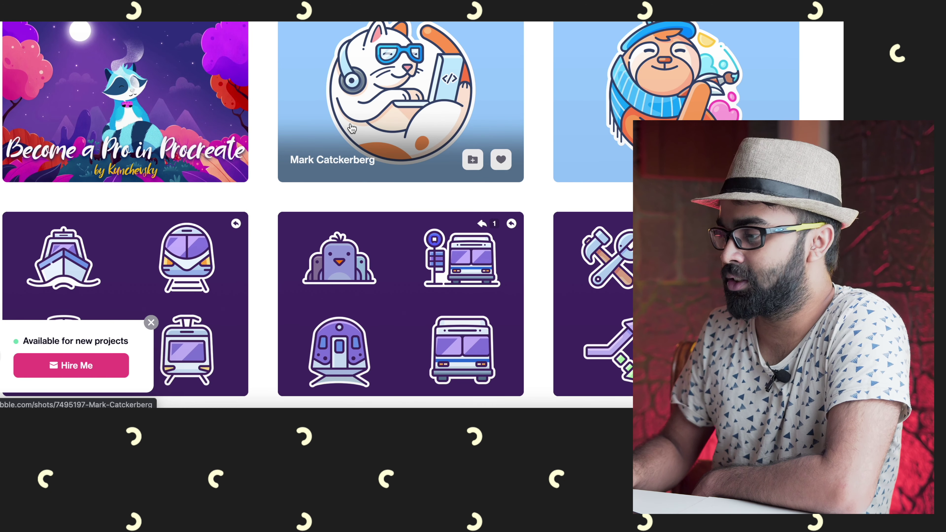
scroll(352, 129, up, 5)
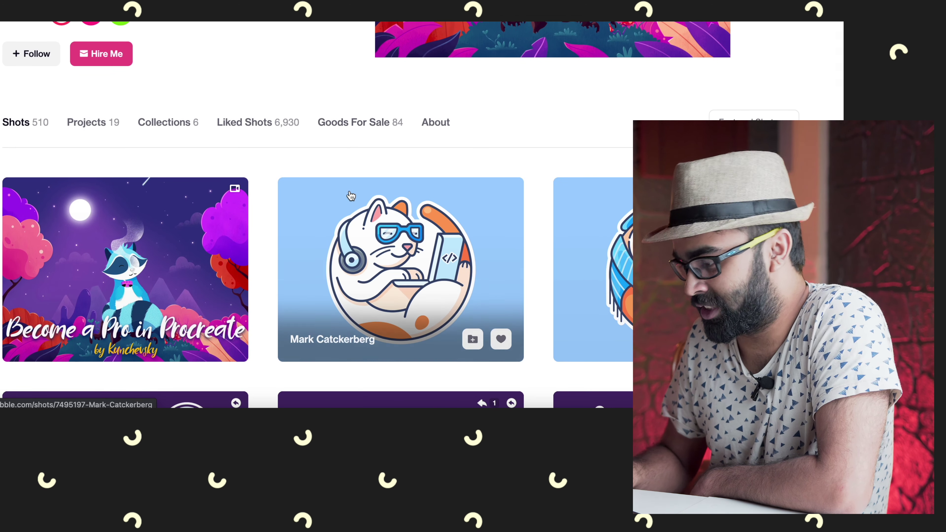
scroll(352, 195, down, 9)
scroll(351, 195, down, 6)
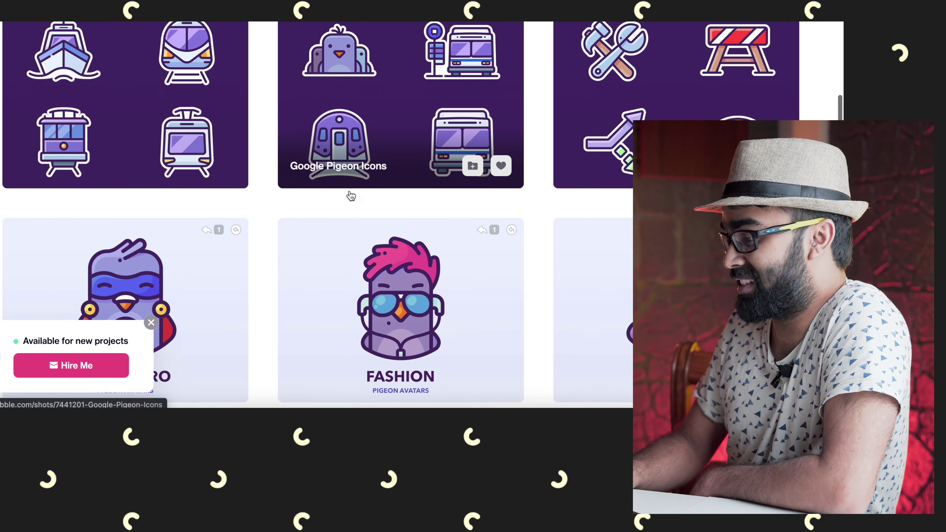
scroll(350, 196, down, 8)
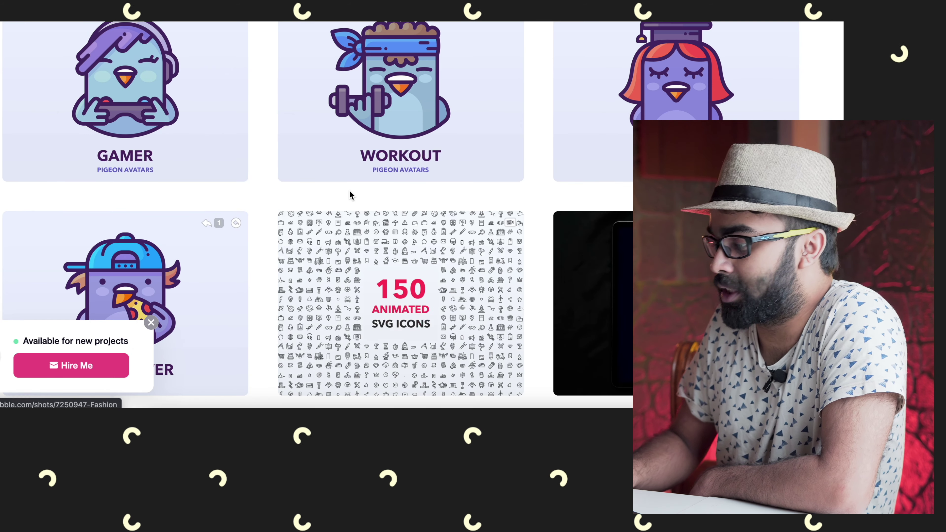
scroll(350, 194, down, 2)
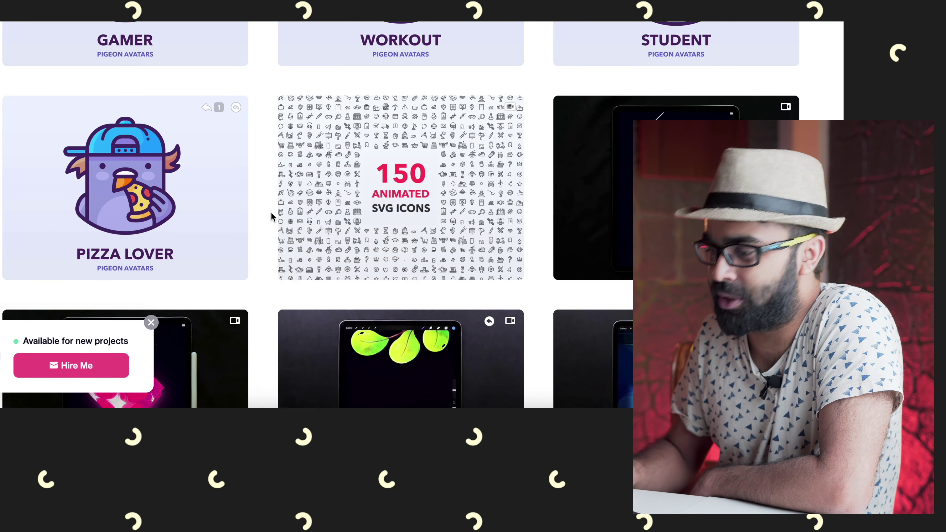
key(super+t)
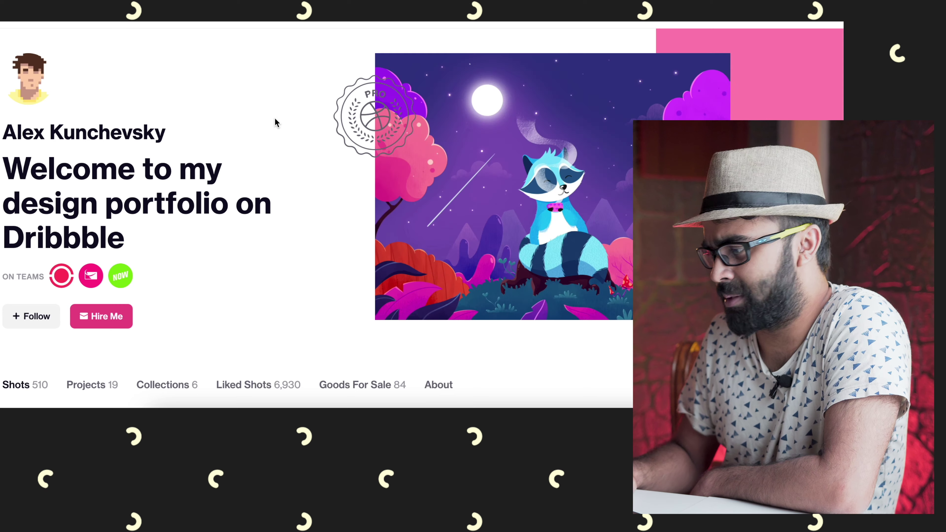
scroll(275, 118, down, 20)
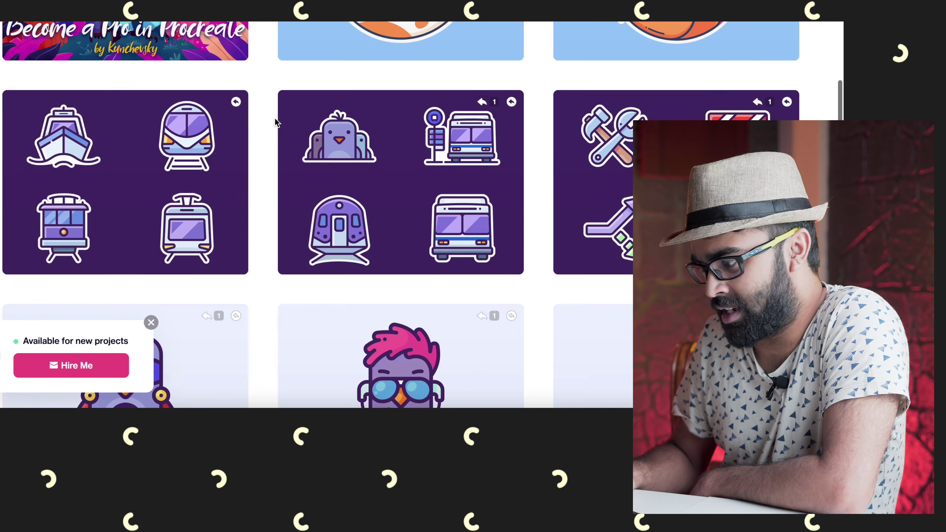
scroll(275, 118, down, 10)
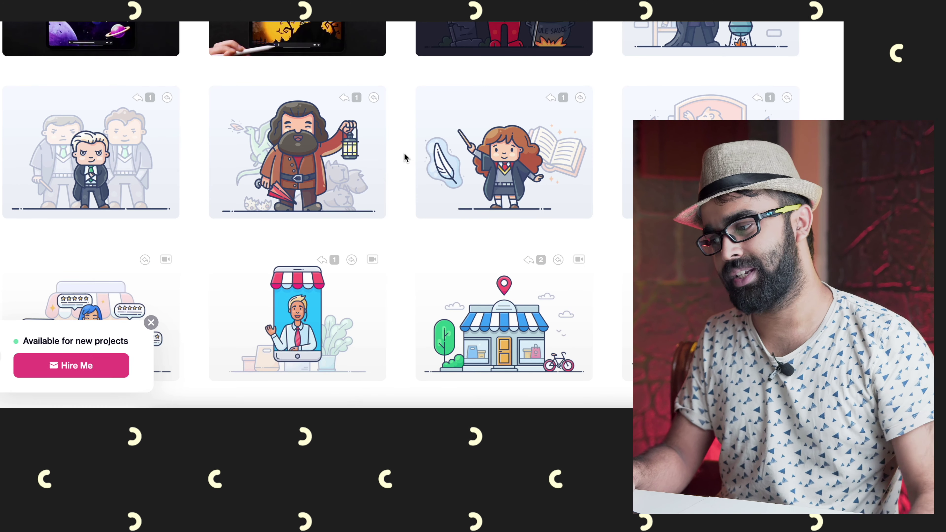
scroll(406, 157, down, 5)
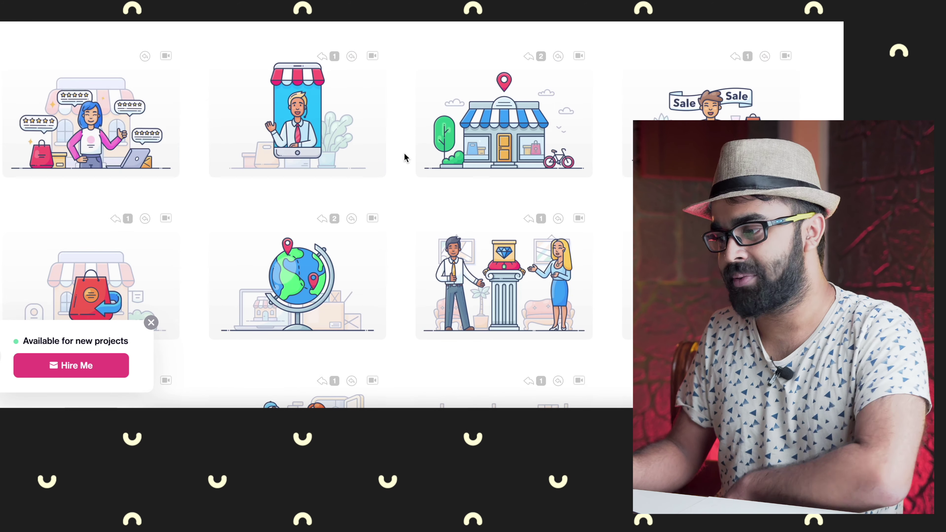
- View the animated shop illustration shot, then close it
click(489, 109)
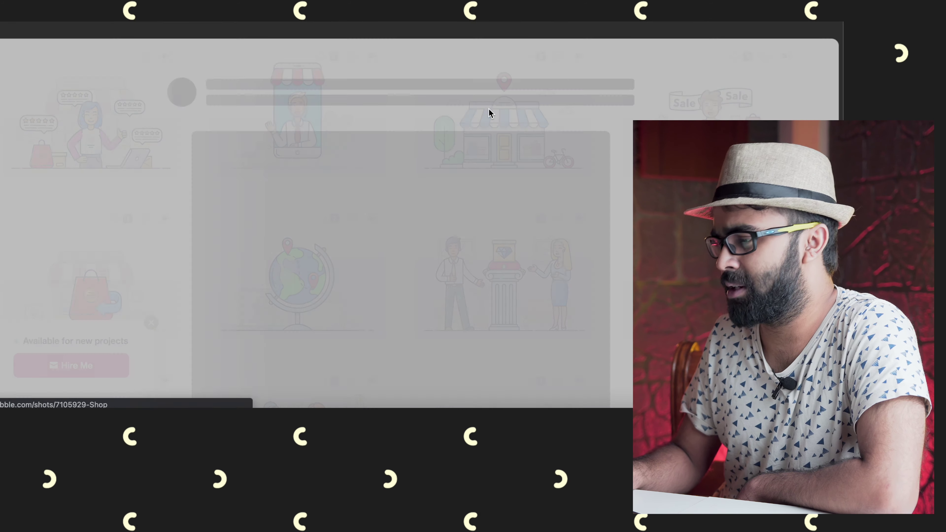
scroll(488, 109, down, 3)
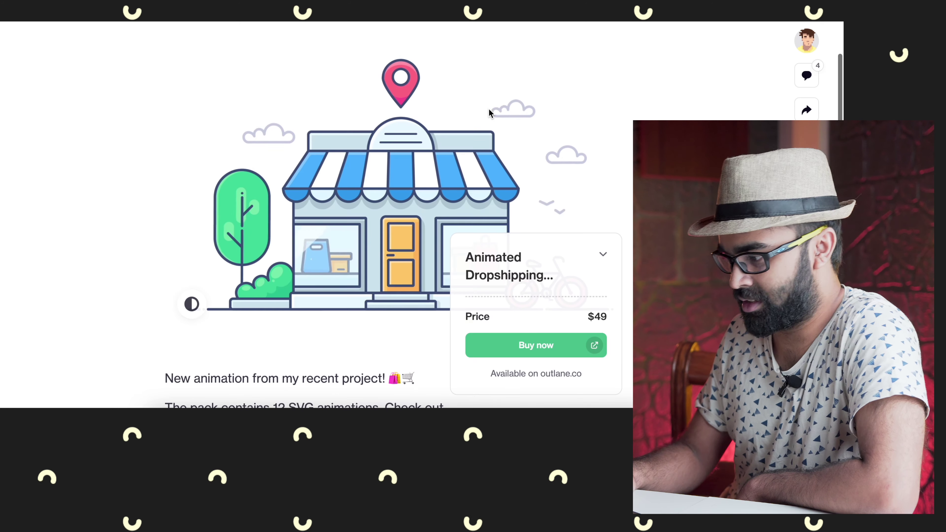
scroll(349, 260, down, 5)
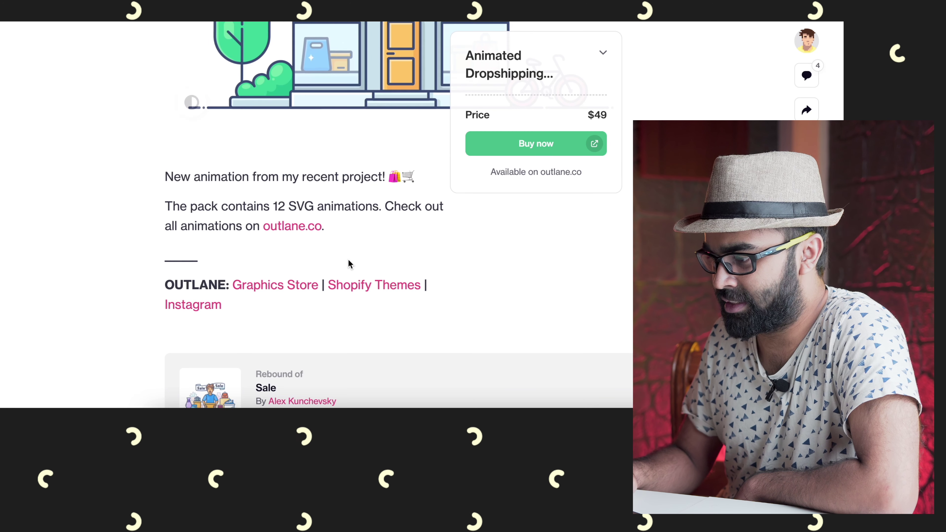
scroll(328, 212, up, 1)
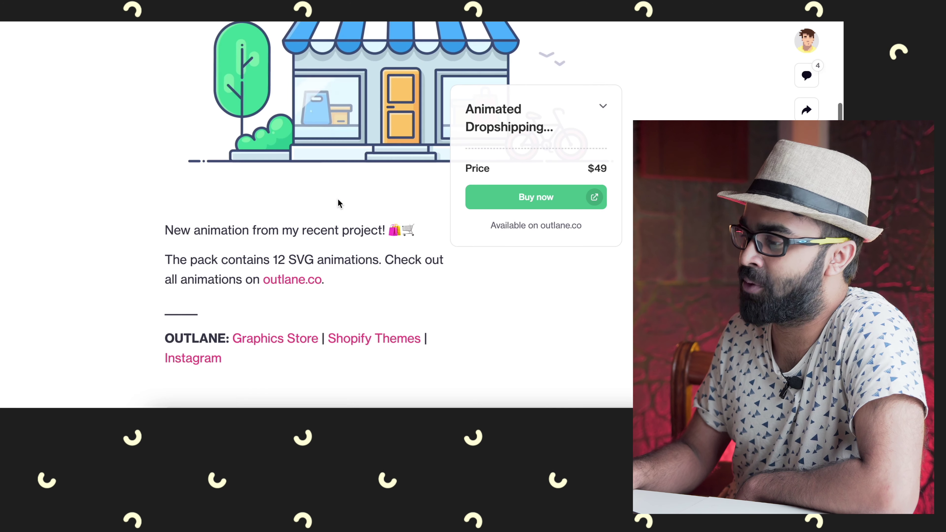
scroll(574, 89, up, 1)
key(Escape)
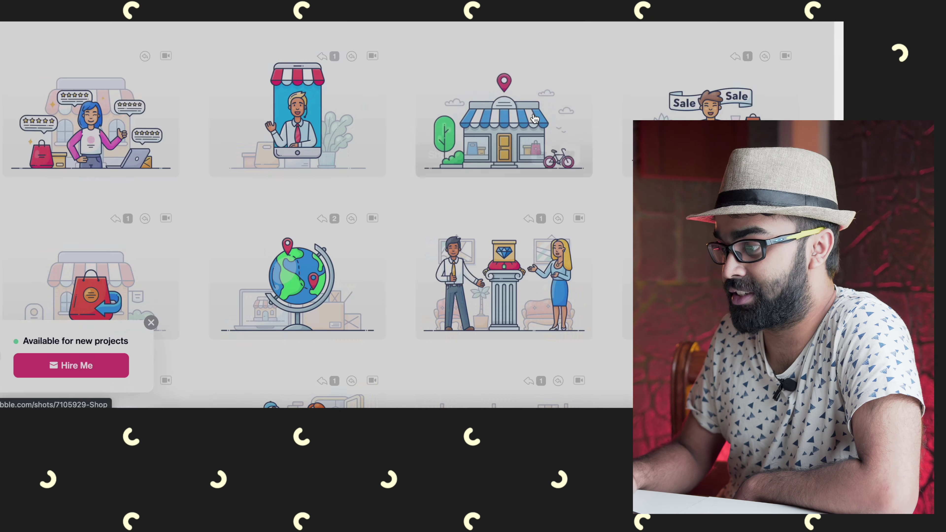
- View the Gamer pigeon shot, then close it
scroll(535, 118, up, 10)
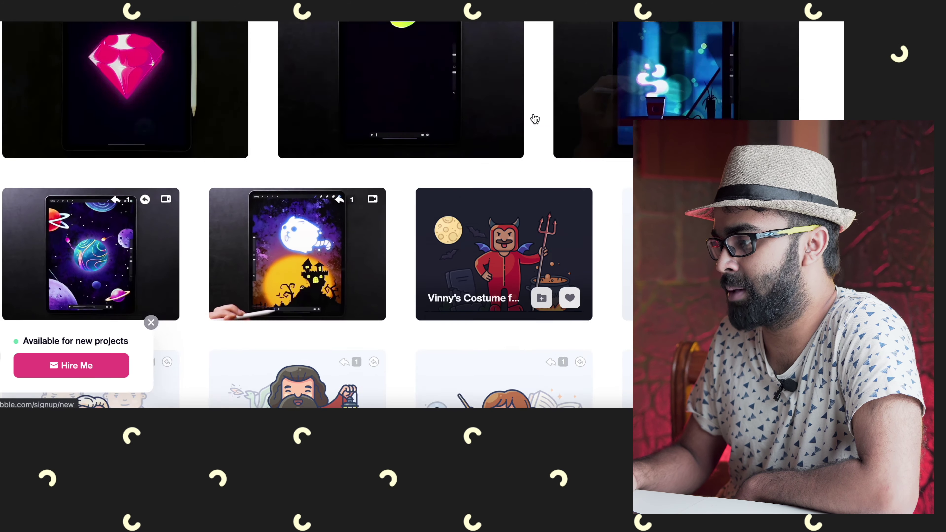
scroll(533, 118, up, 3)
scroll(409, 123, up, 7)
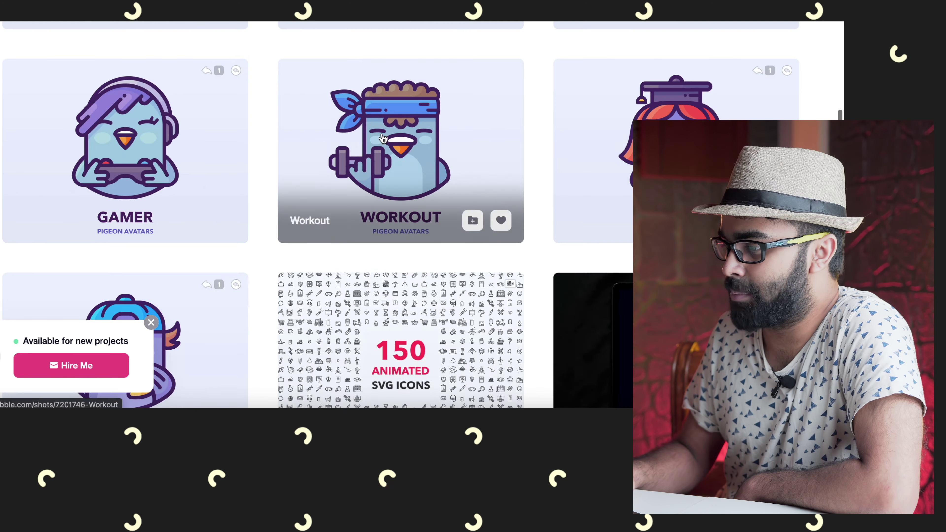
click(175, 123)
scroll(345, 165, down, 10)
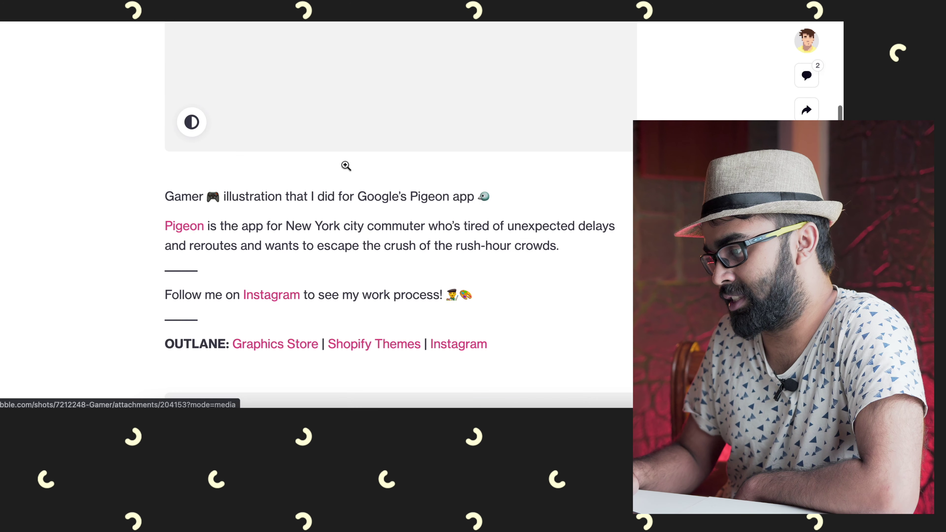
scroll(345, 164, down, 6)
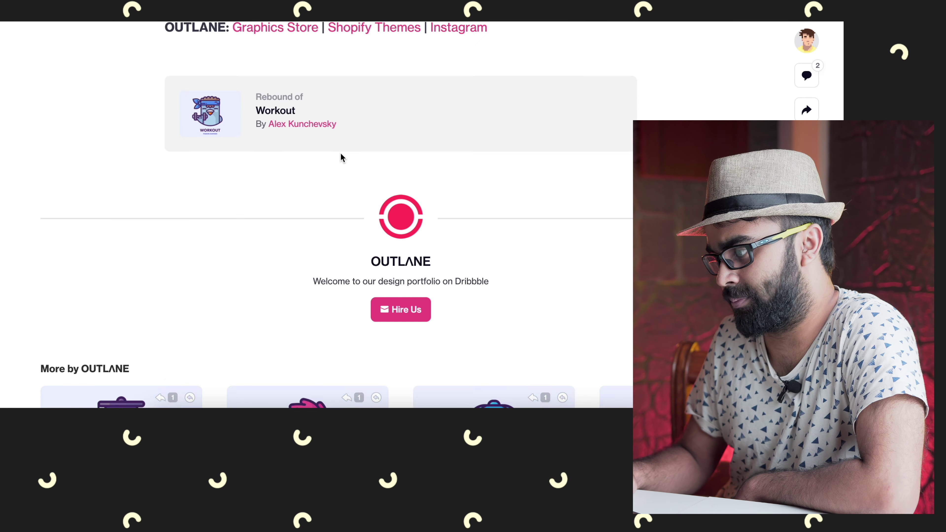
scroll(341, 153, up, 11)
scroll(340, 153, up, 5)
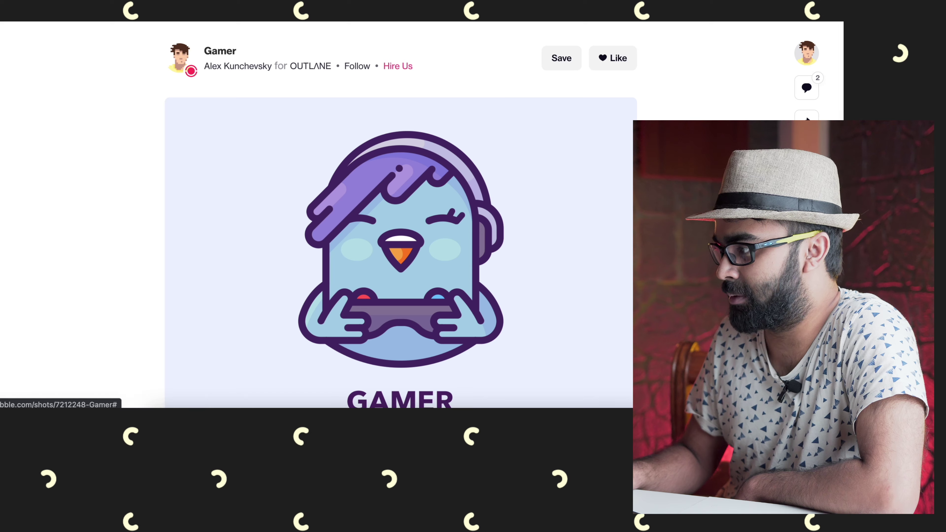
key(Escape)
- Open the Animated Education Icons shot and scroll through it
scroll(491, 208, down, 15)
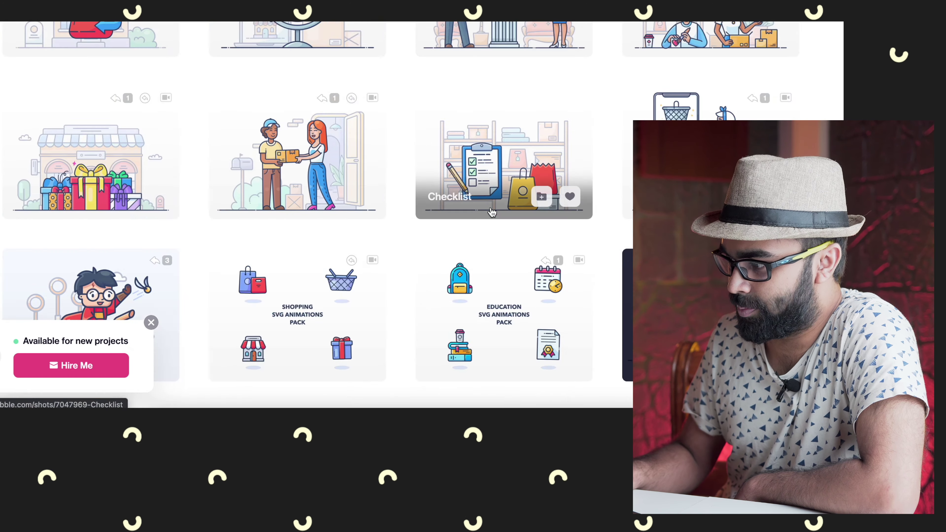
click(451, 36)
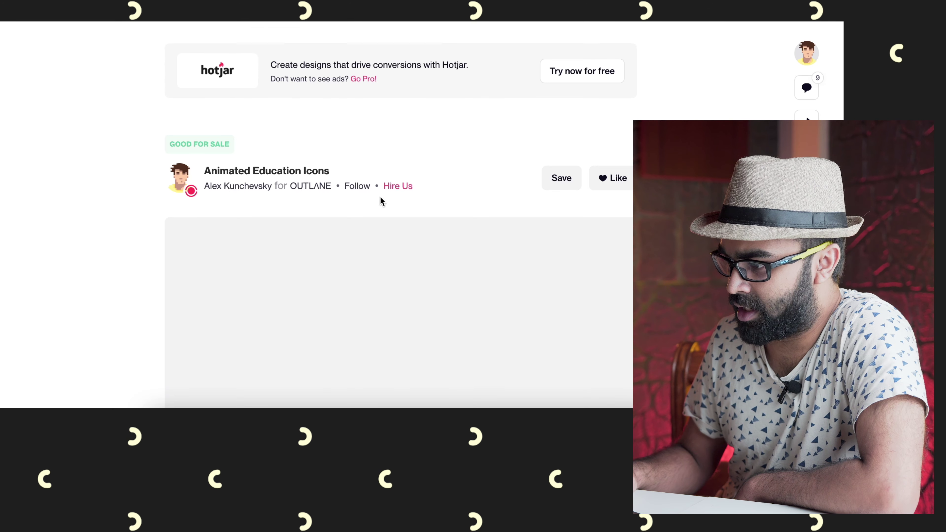
scroll(242, 214, down, 3)
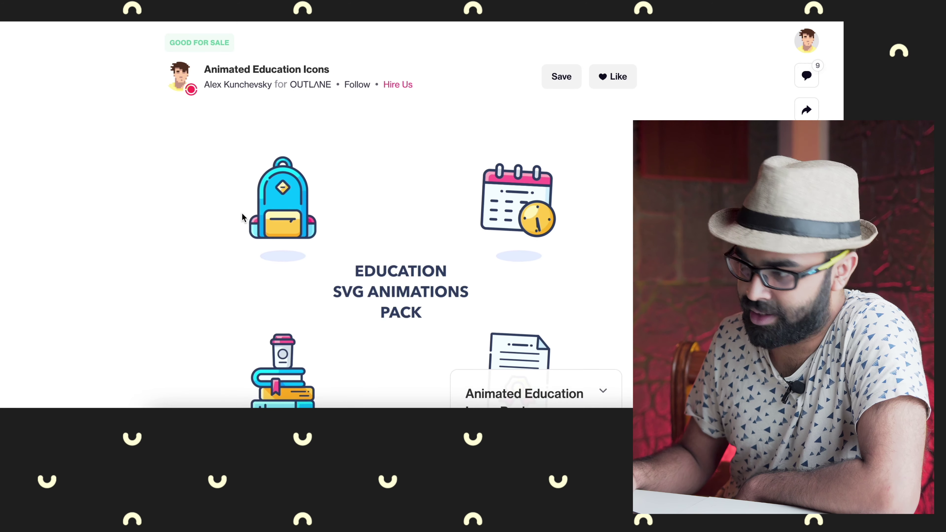
scroll(242, 217, down, 9)
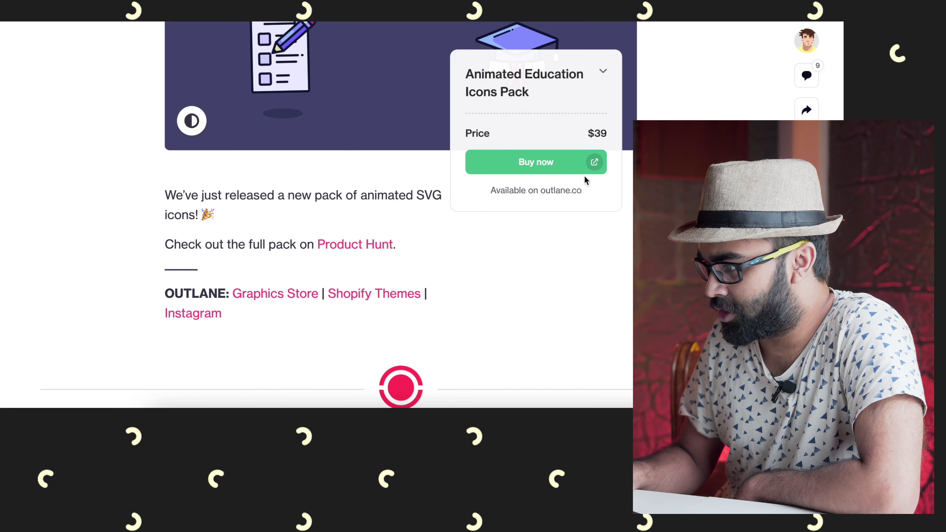
scroll(722, 85, up, 8)
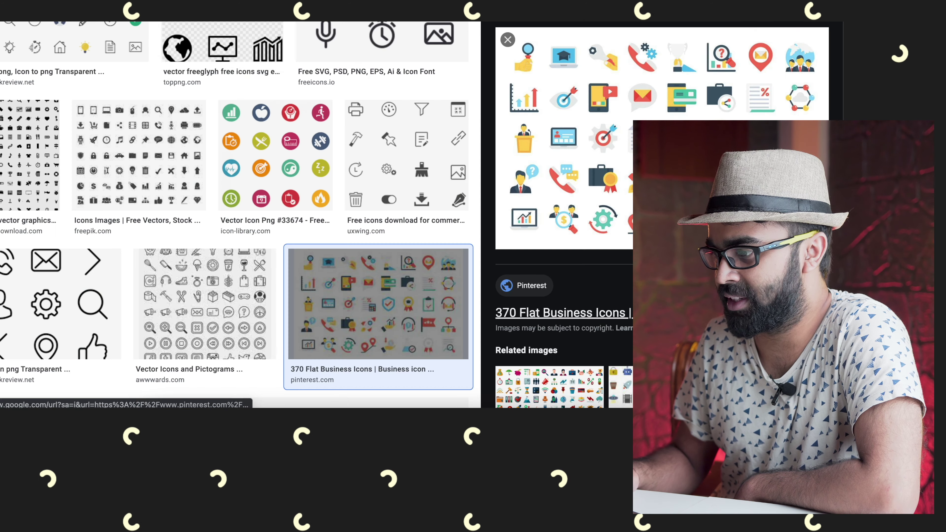
- Search Google Images for 'bitcoin vector'
scroll(168, 72, up, 3)
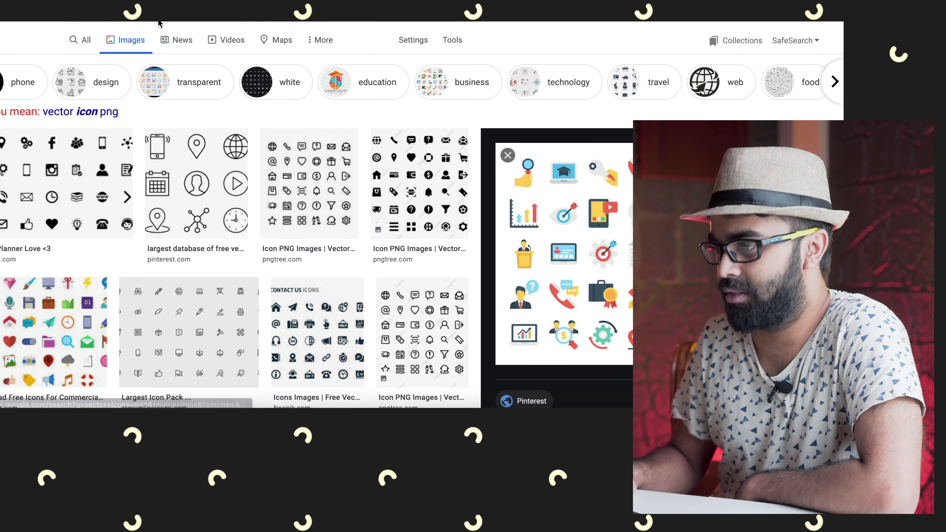
text(bitcoin vector)
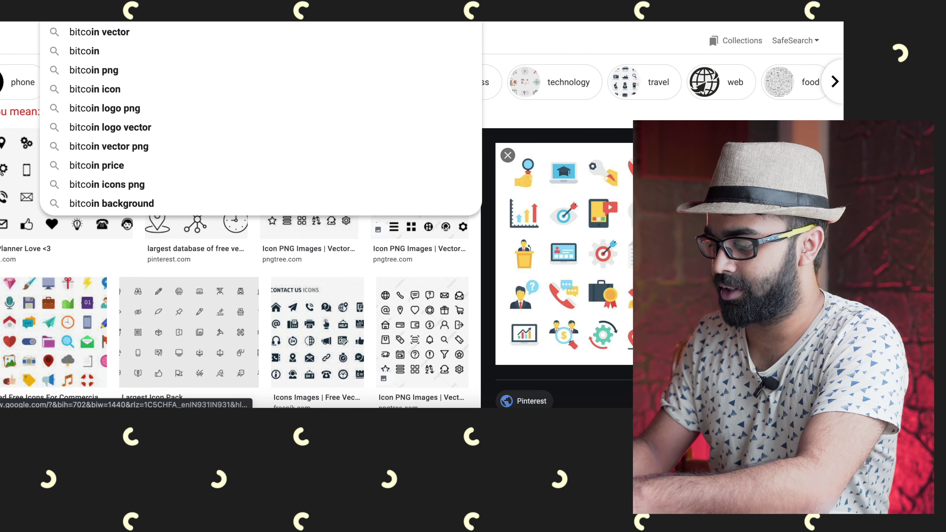
key(Return)
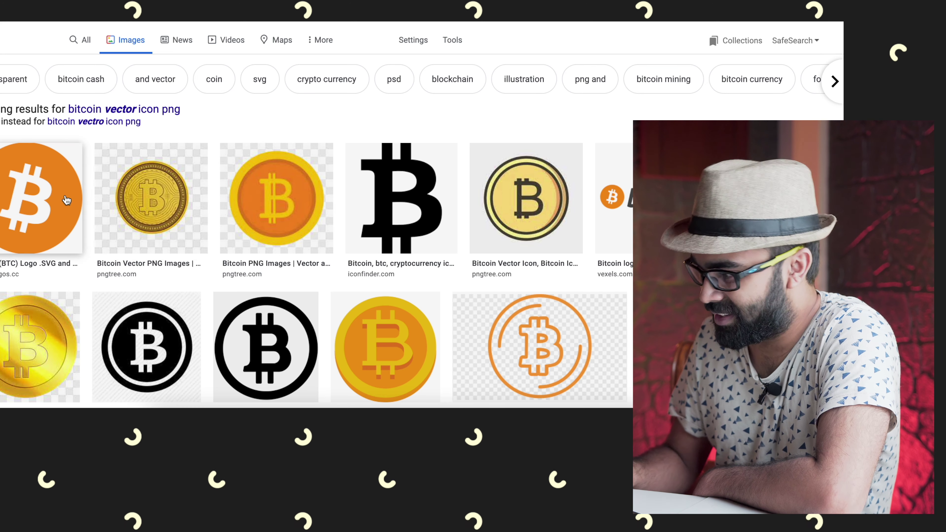
scroll(66, 200, down, 4)
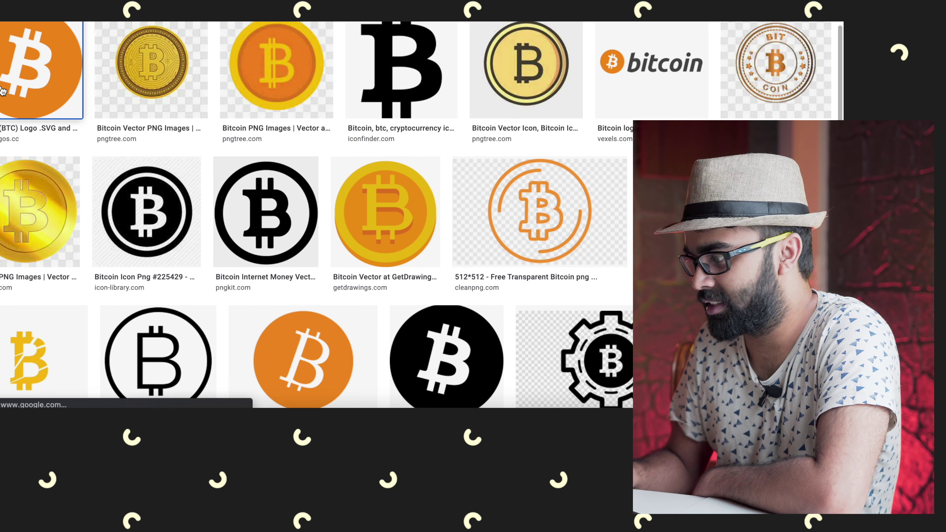
- Save the orange Bitcoin logo to Downloads as bitcoin-btc-logo.png
click(3, 90)
right_click(577, 174)
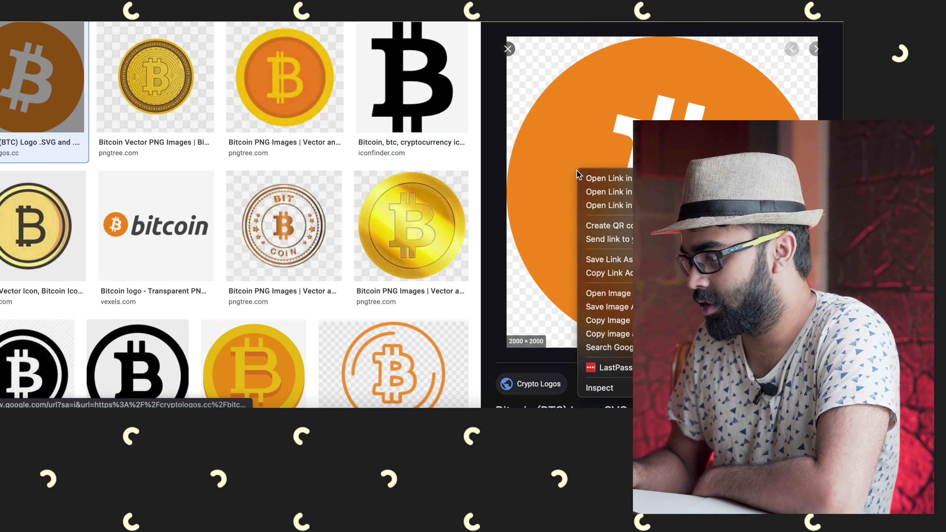
click(600, 307)
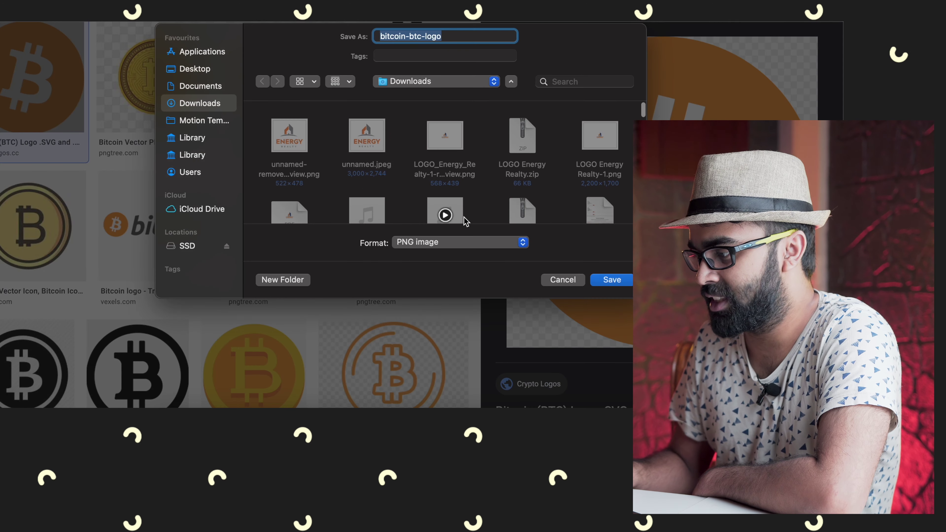
click(604, 282)
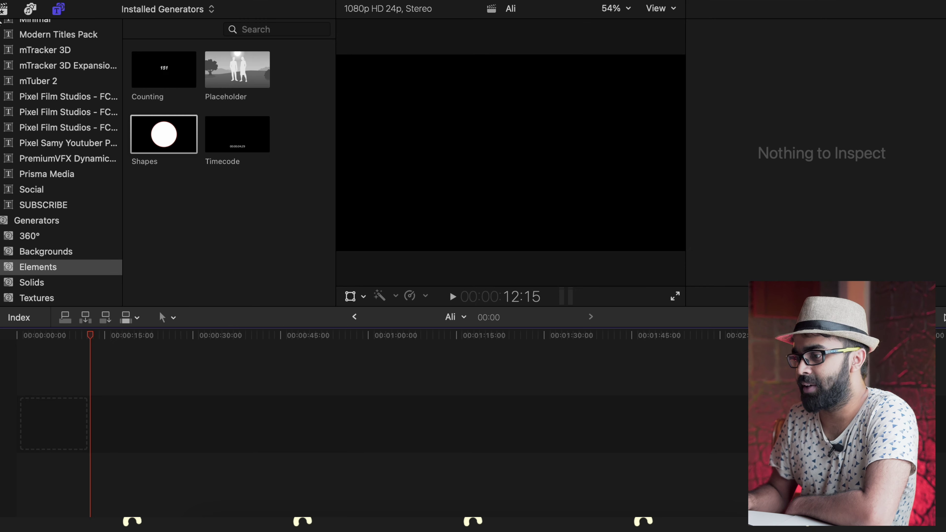
- Drag the downloaded bitcoin-btc-logo.png into the Final Cut Pro timeline
key(super+1)
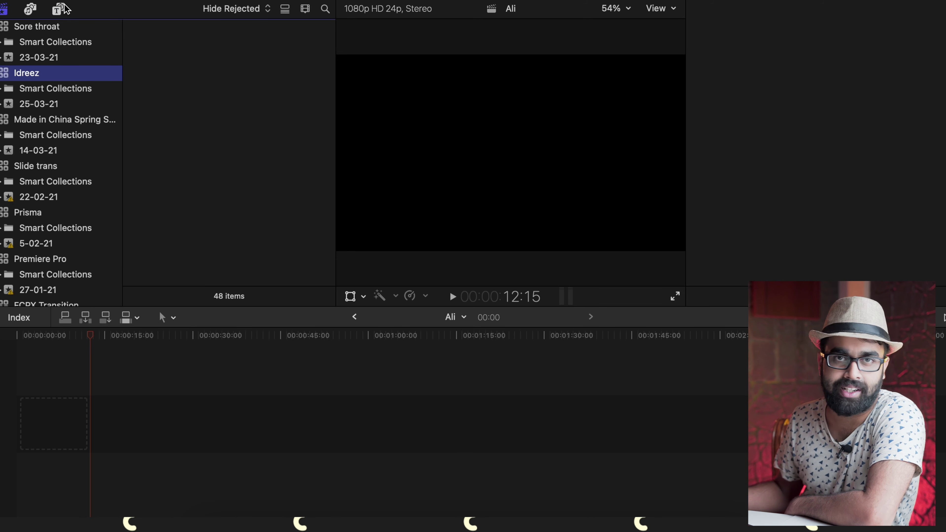
click(65, 7)
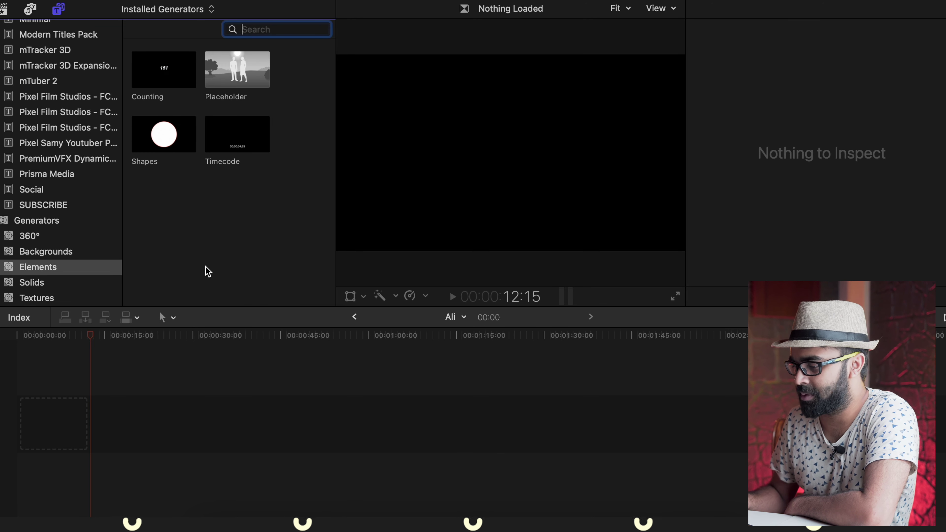
click(244, 525)
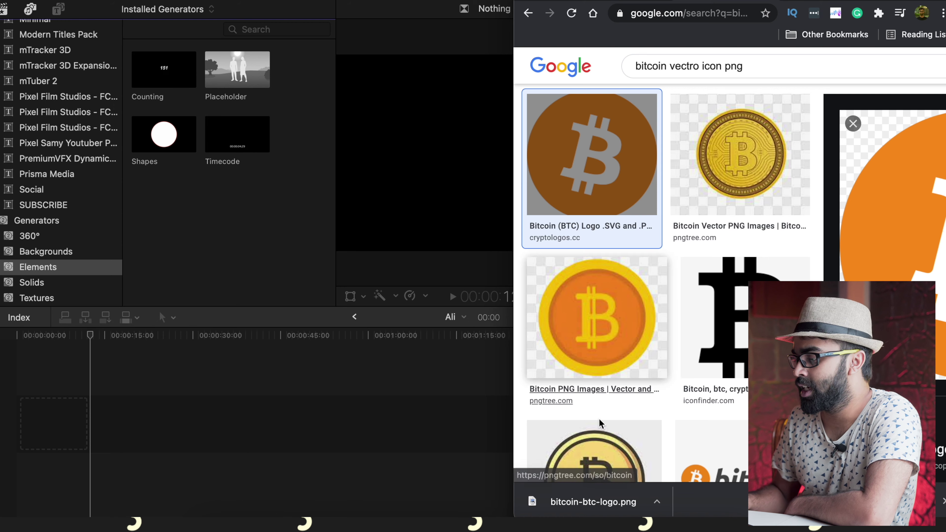
drag(581, 502, 17, 421)
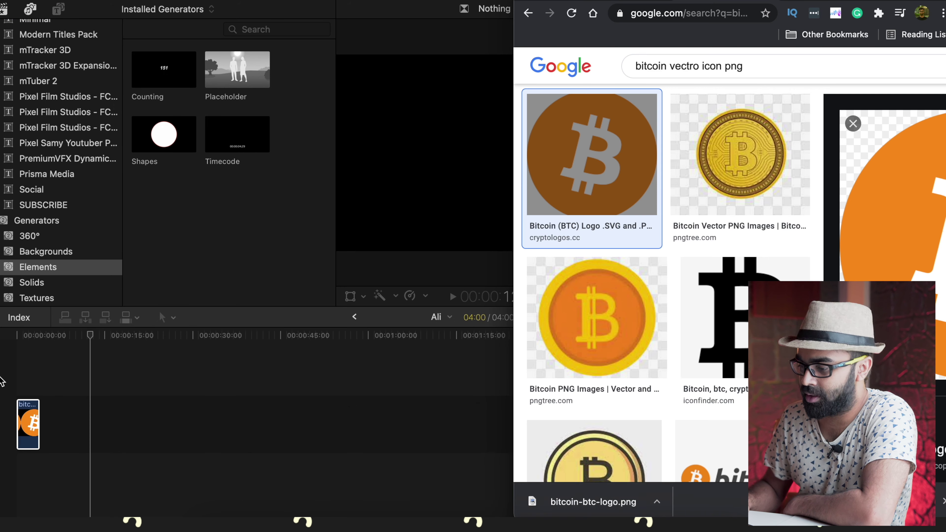
- Disable the bitcoin-btc-logo clip and return to the installed generators browser
key(shift+z)
click(260, 378)
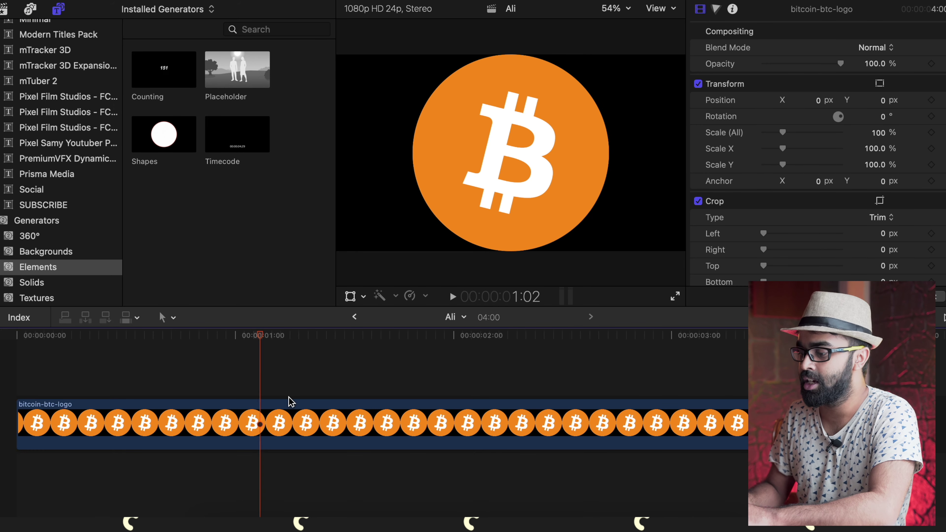
click(291, 404)
key(v)
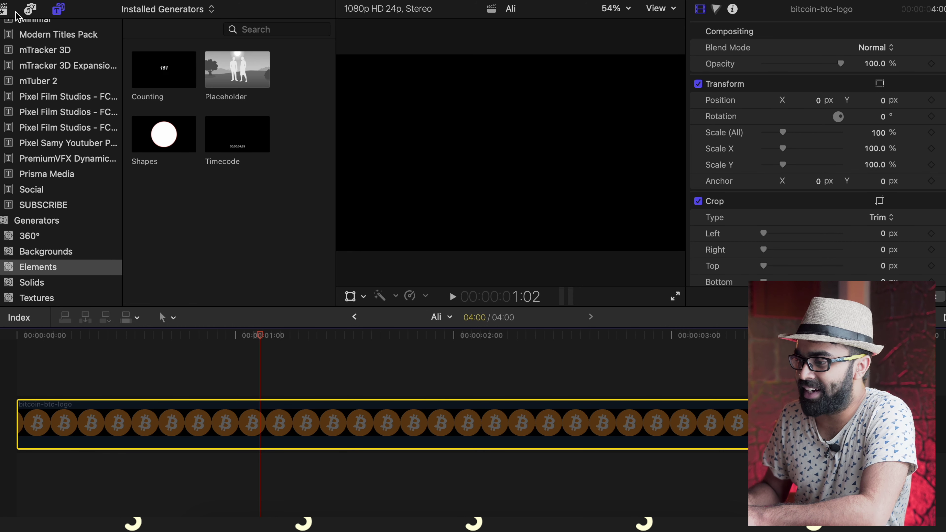
click(5, 8)
click(59, 9)
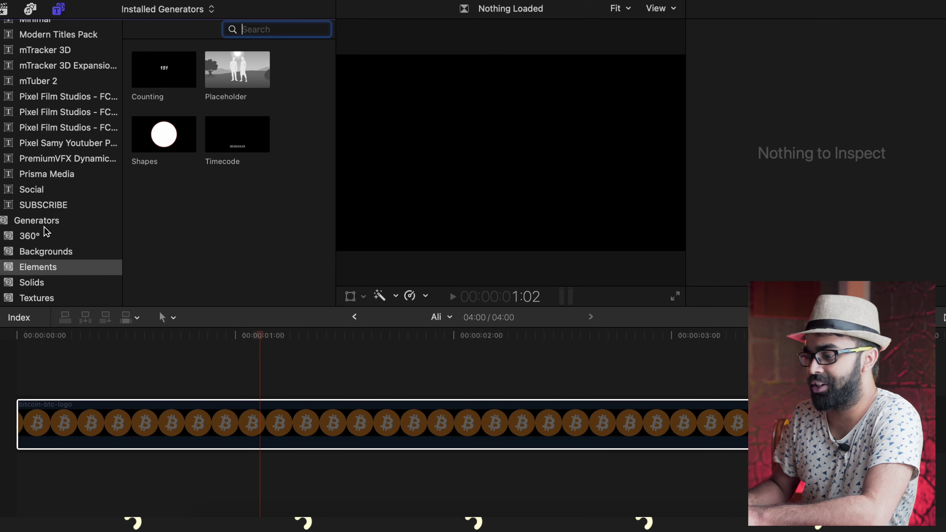
- Add the Shapes generator from Generators > Elements to the start of the timeline
click(46, 235)
click(73, 205)
click(66, 220)
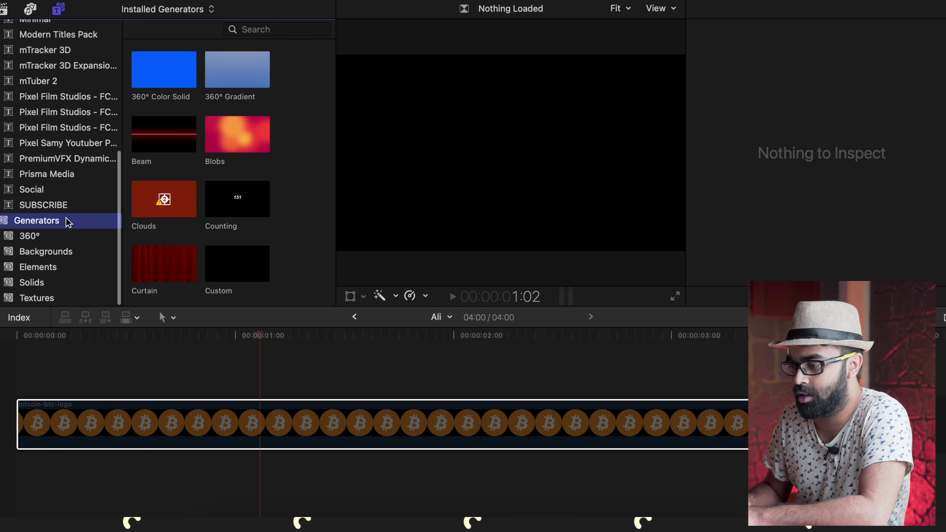
click(67, 269)
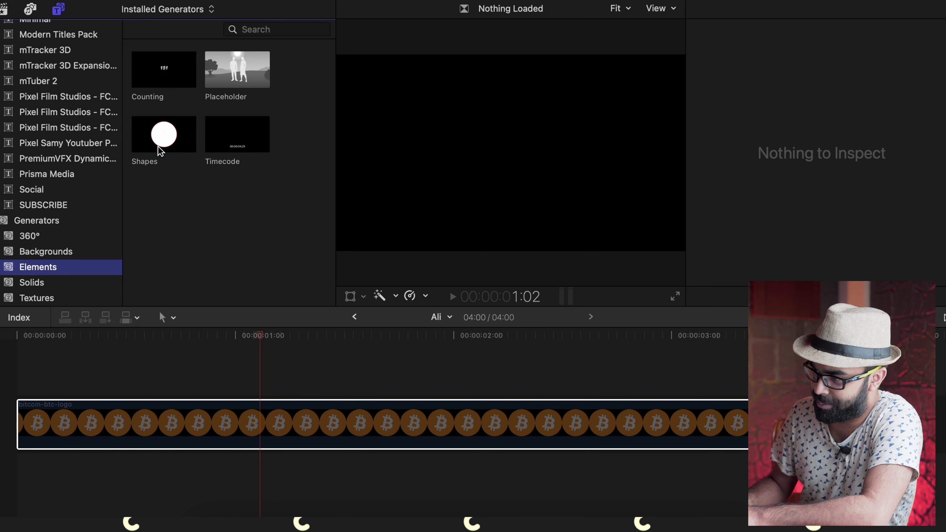
drag(160, 151, 19, 422)
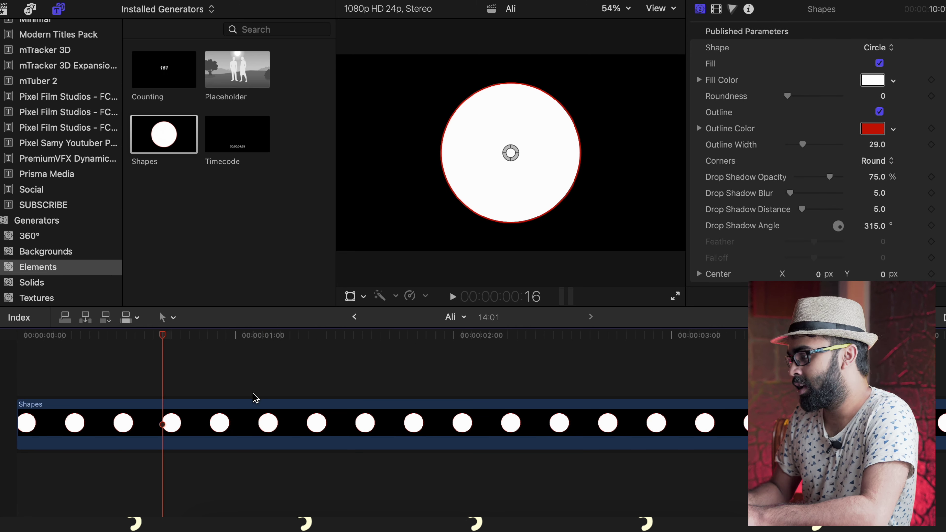
- Change the Shapes circle's outline colour from red to white
click(352, 424)
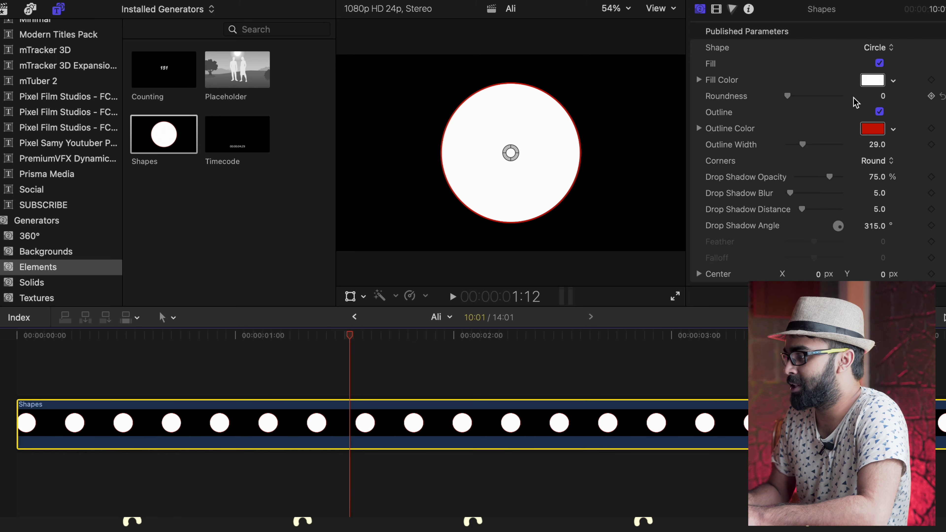
key(ctrl+super+1)
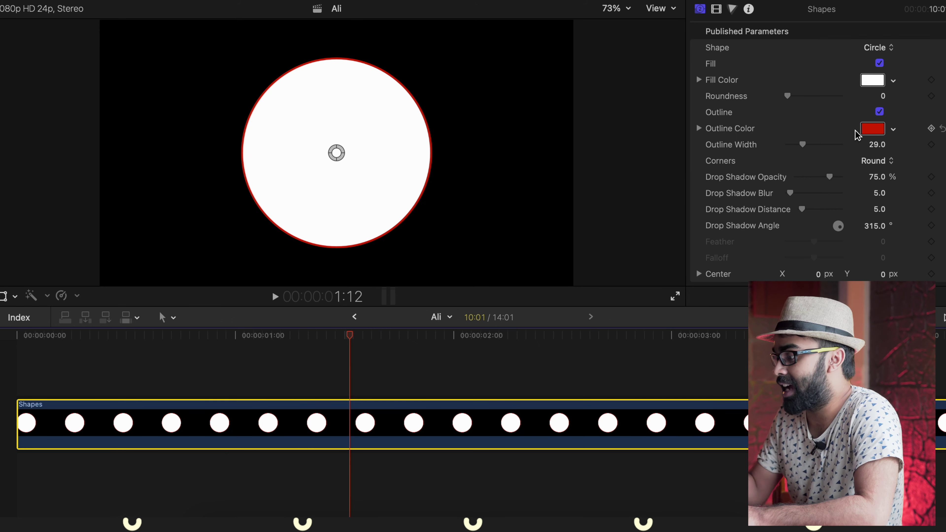
click(869, 129)
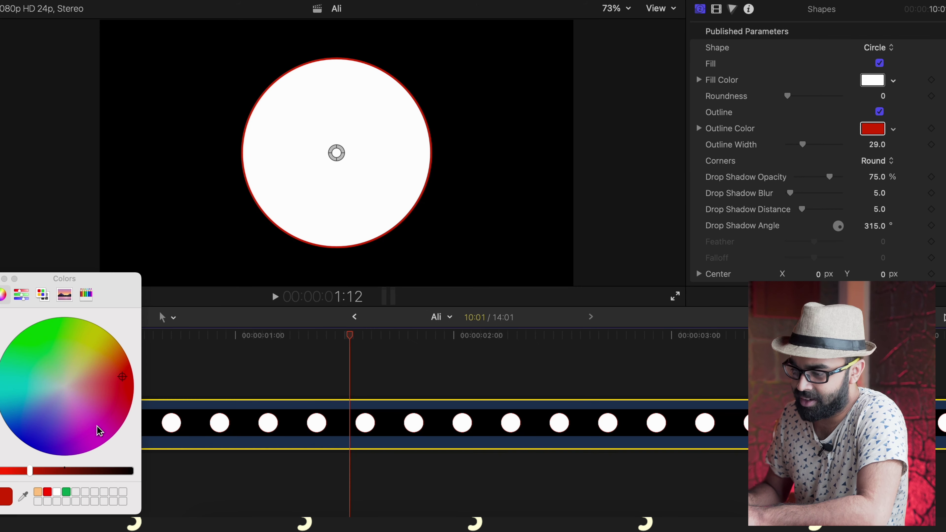
click(57, 492)
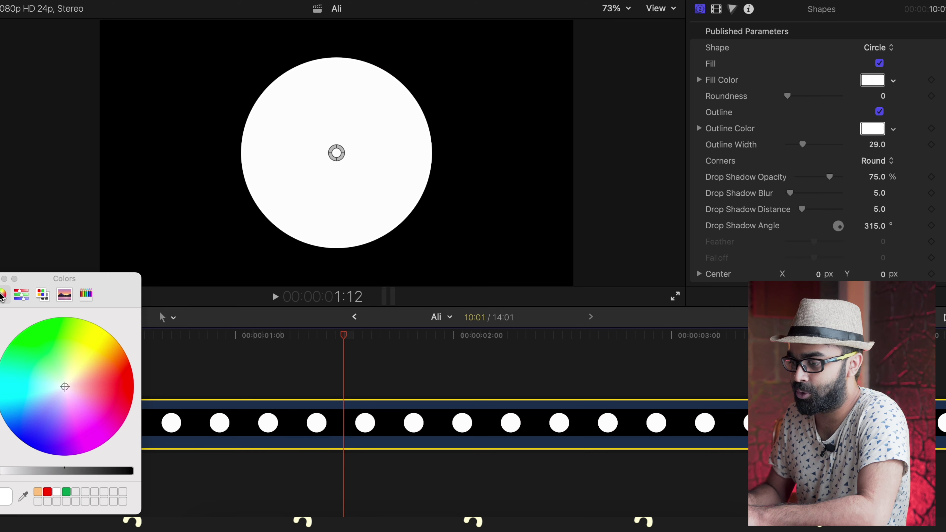
click(5, 278)
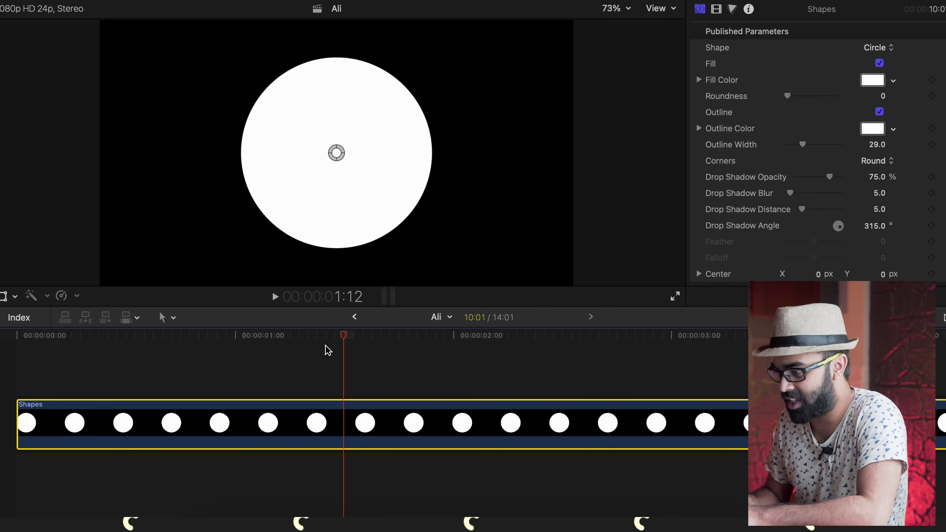
click(361, 356)
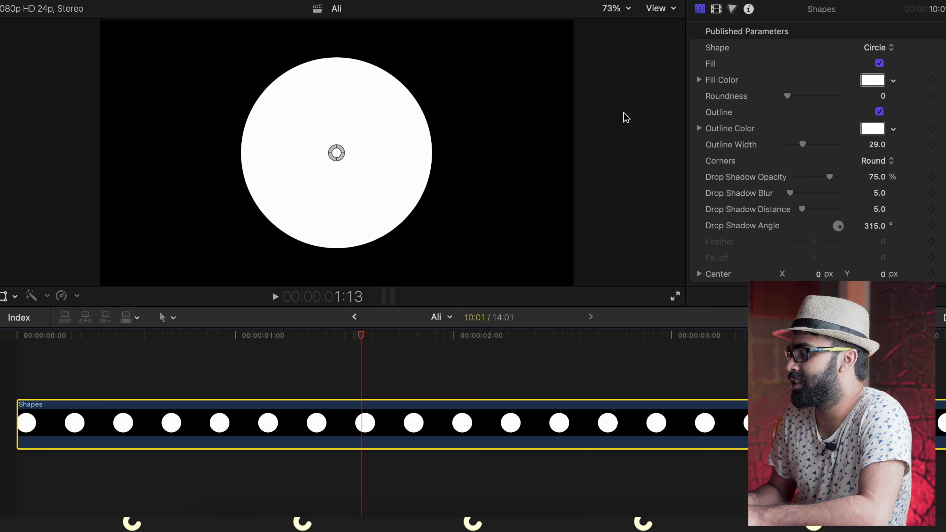
- Change the shape type to Rectangle, checking the YouTube reference video
click(868, 50)
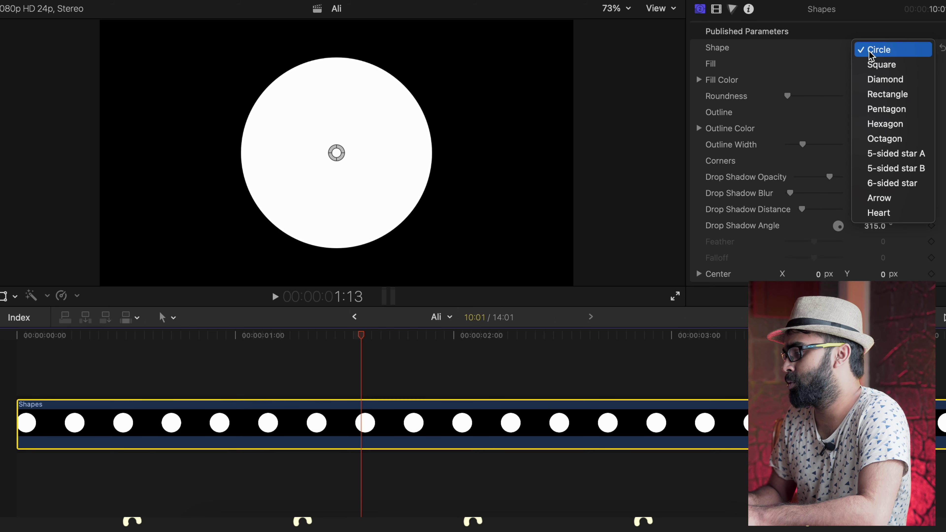
click(926, 95)
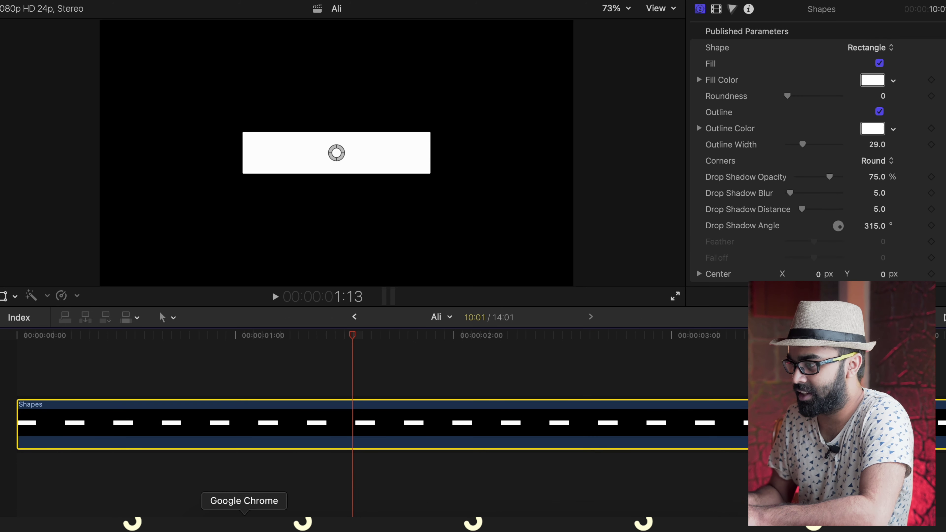
click(244, 524)
key(ctrl+Tab)
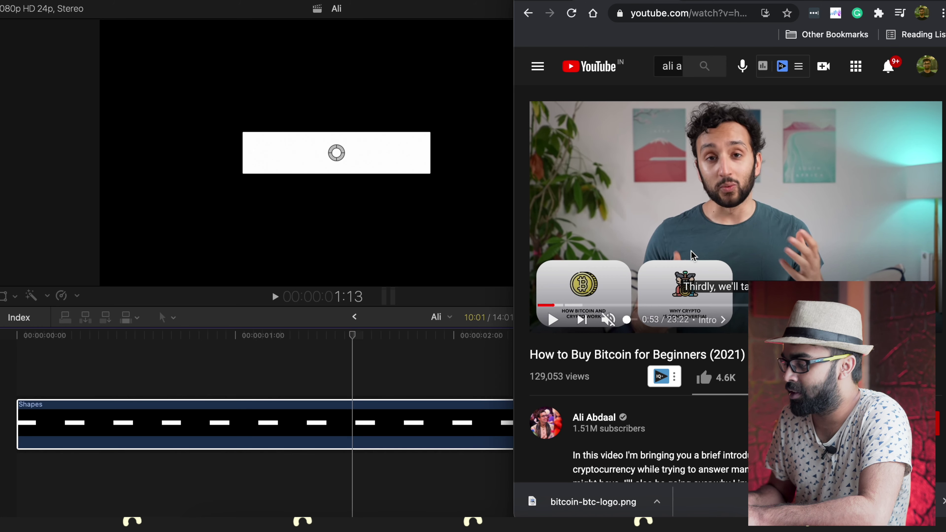
click(415, 386)
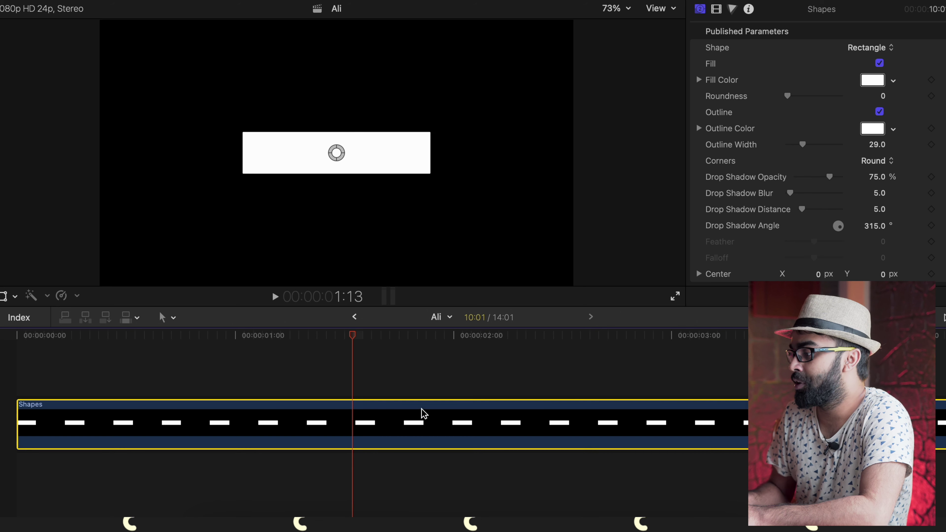
- Set the rectangle's outline width to 98.94 and roundness back to 0 for a pill
drag(794, 96, 789, 95)
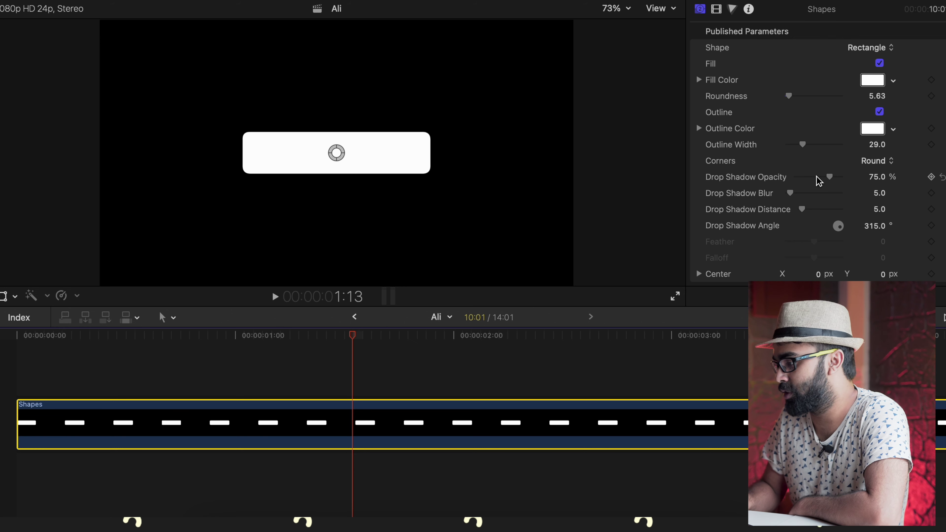
drag(803, 146, 841, 147)
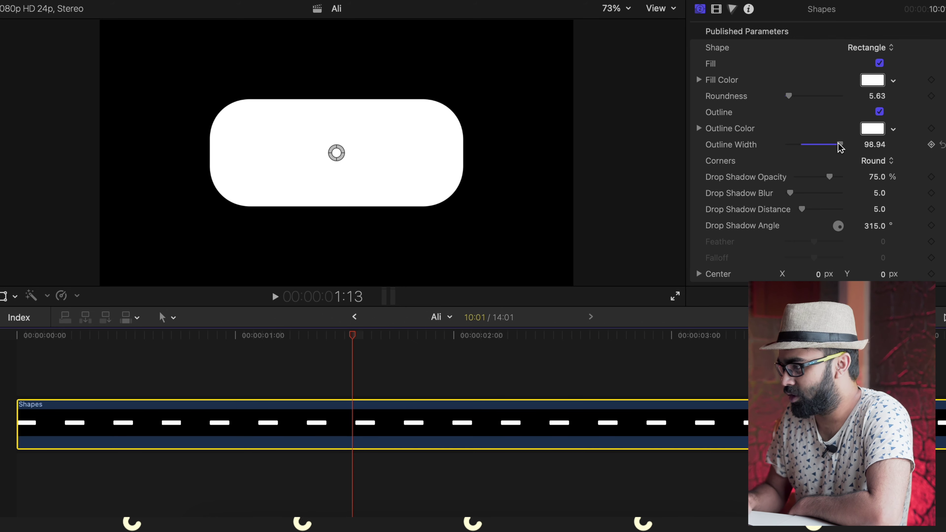
drag(790, 96, 788, 95)
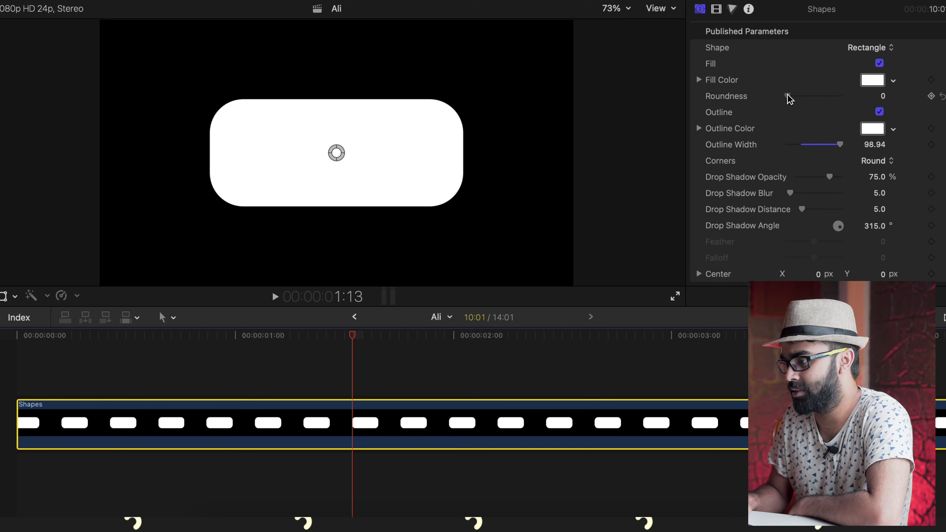
click(245, 361)
- Connect the Bitcoin logo clip above the shape and extend it to the shape's length
key(super+minus)
key(super+minus)
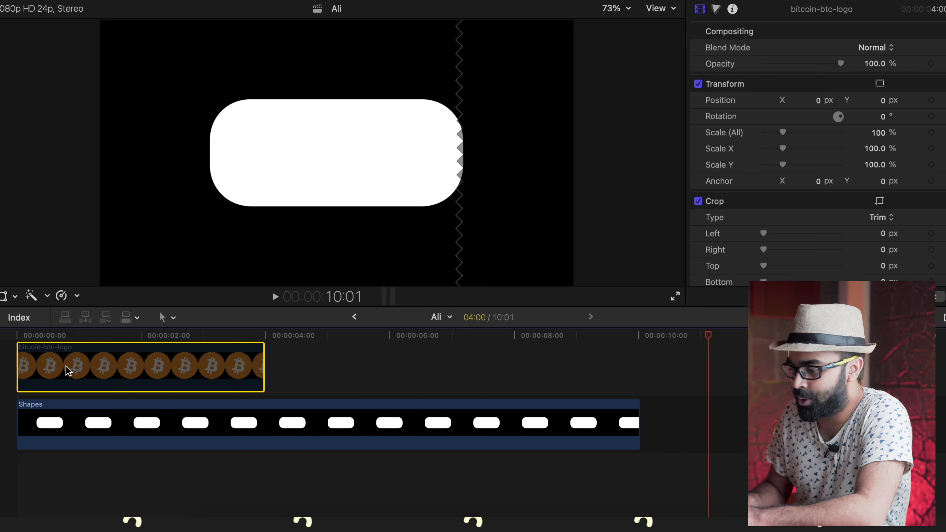
drag(264, 391, 639, 391)
click(320, 356)
click(319, 388)
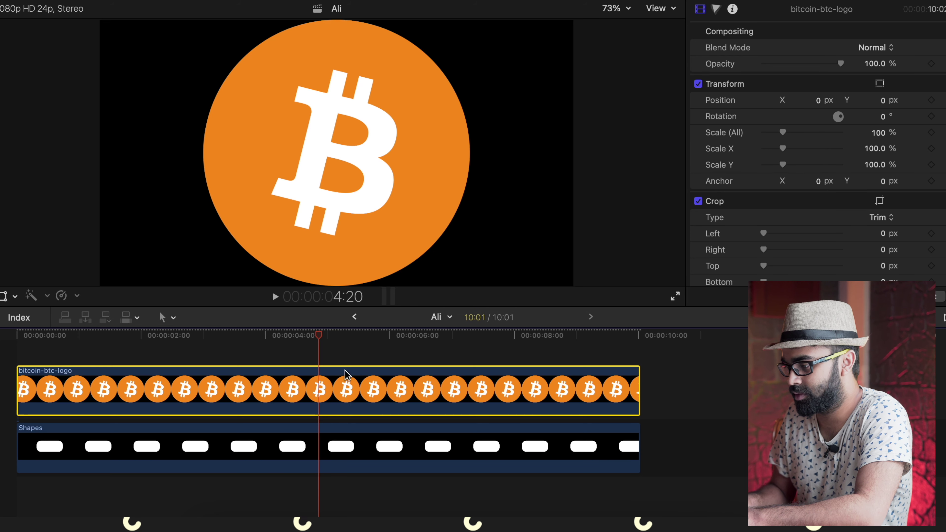
click(343, 372)
- Scale the Bitcoin logo to 21% and raise it 81 px toward the pill's top
click(345, 375)
drag(786, 133, 767, 133)
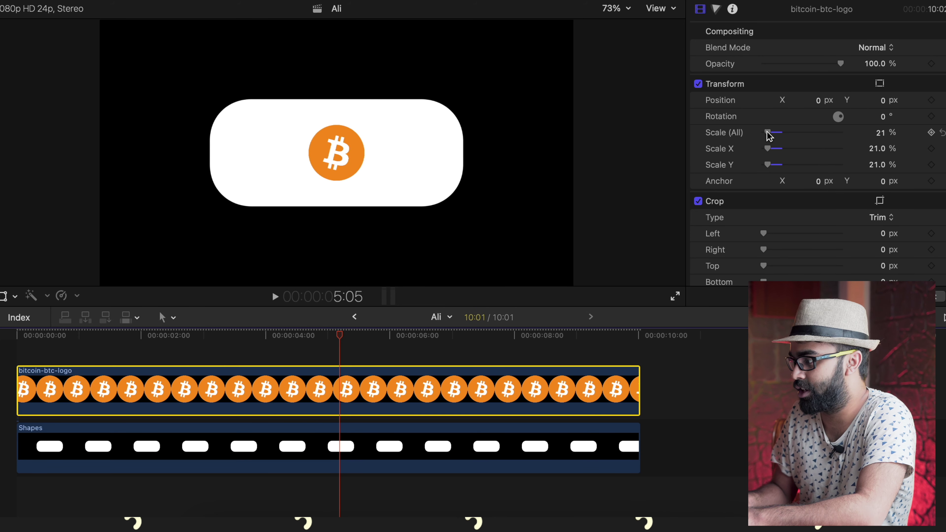
drag(885, 104, 885, 94)
click(3, 357)
- Play back the badge from the start and add a Basic Title above the clips
key(Home)
key(space)
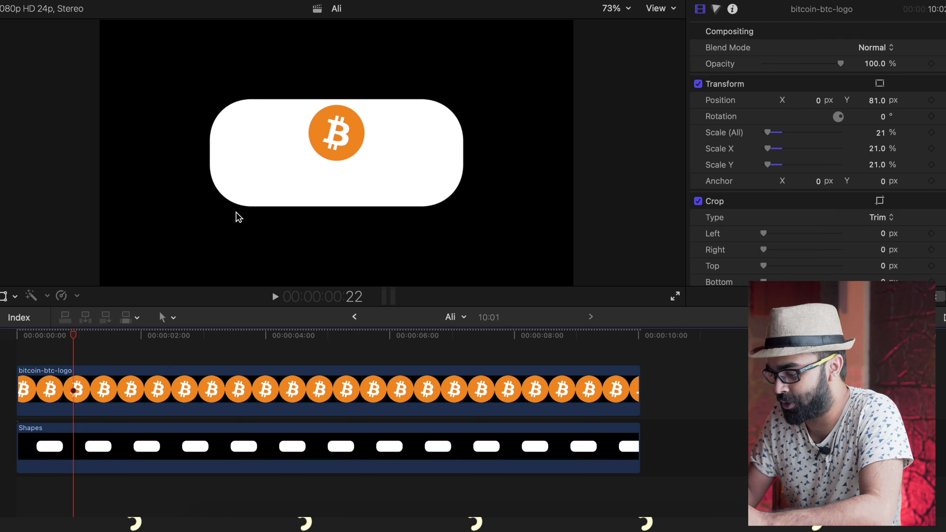
key(ctrl+t)
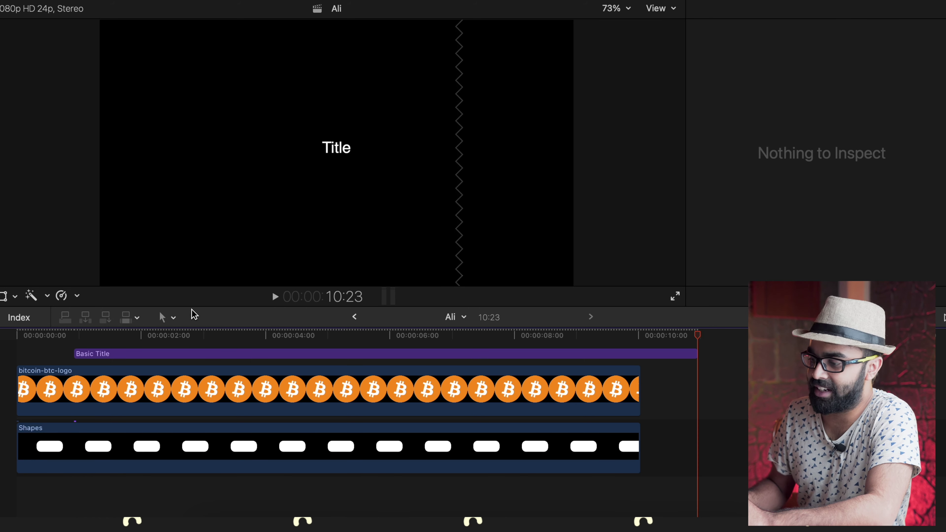
- Move the Basic Title to the timeline start and make its text black
drag(187, 354, 128, 355)
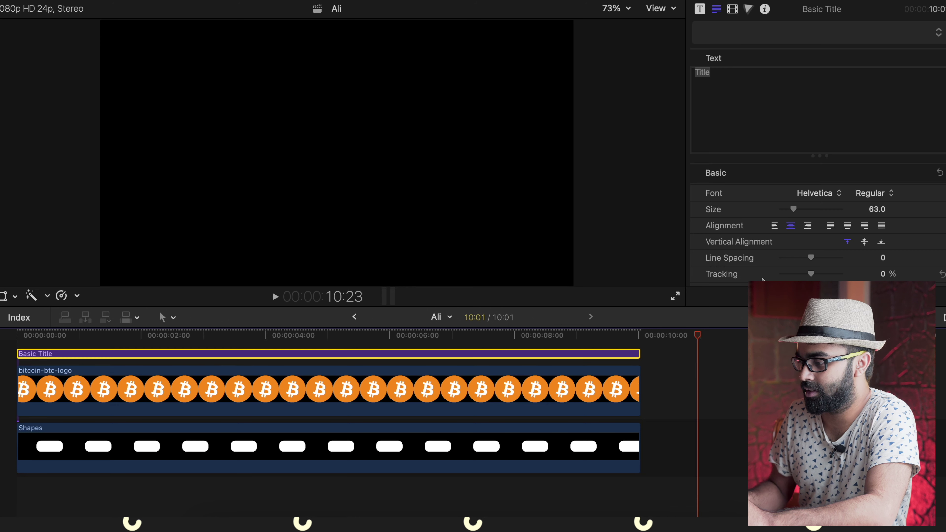
click(334, 348)
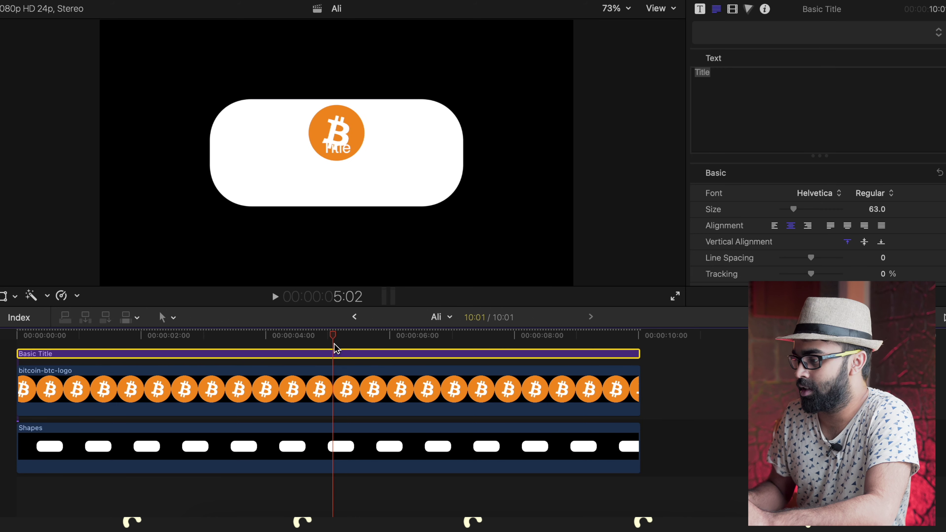
click(699, 9)
click(716, 9)
scroll(752, 217, down, 10)
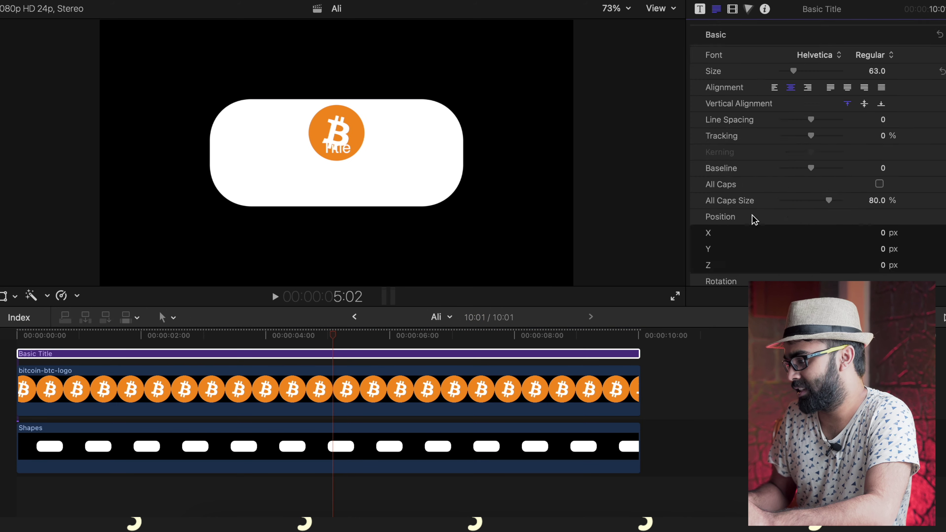
scroll(818, 251, down, 3)
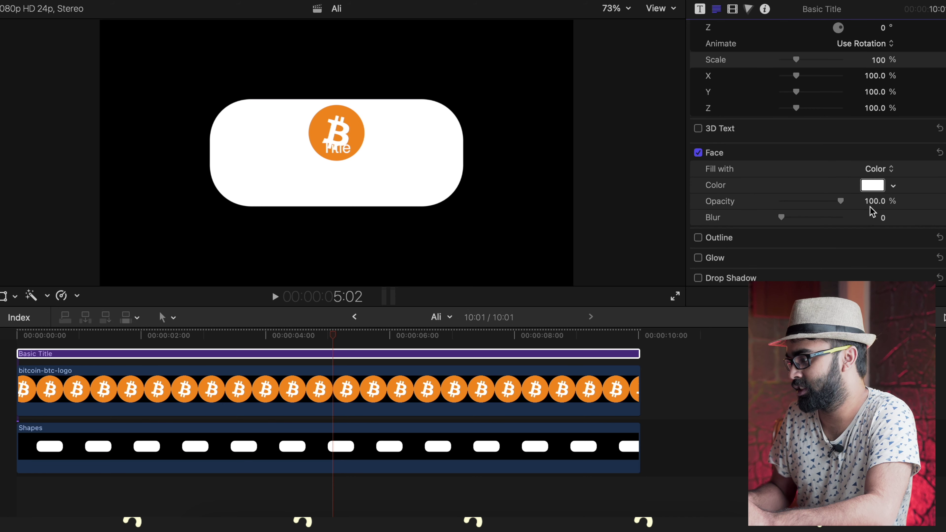
click(873, 185)
drag(116, 480, 207, 478)
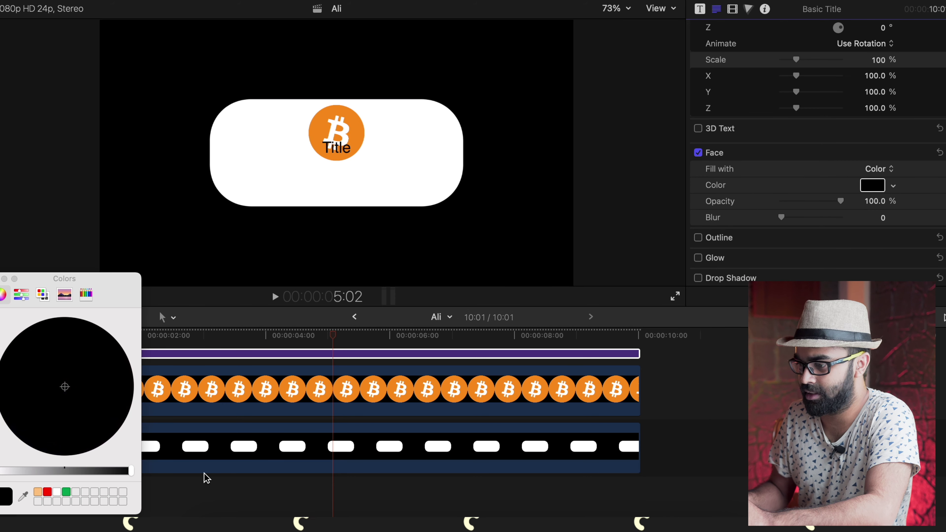
click(4, 279)
- Set the title font to Proxima Nova Semibold
scroll(693, 183, up, 10)
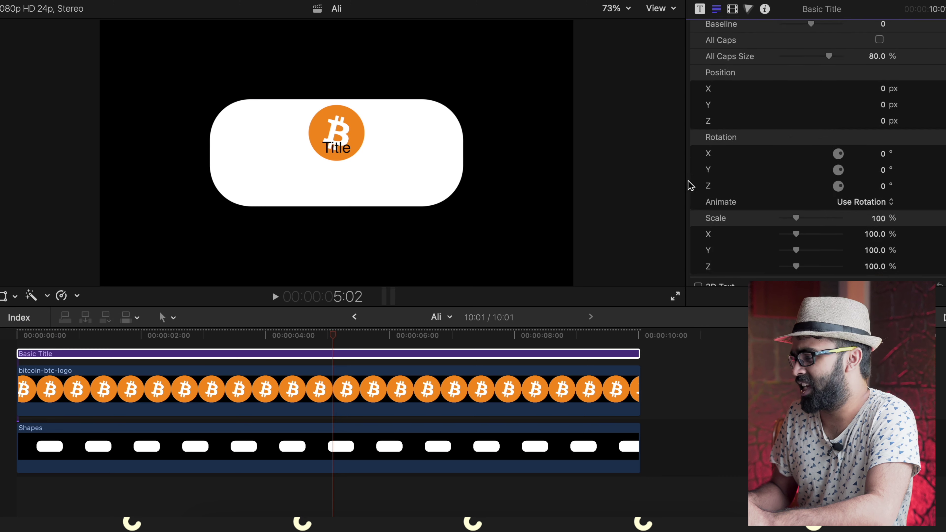
click(816, 131)
scroll(816, 132, down, 10)
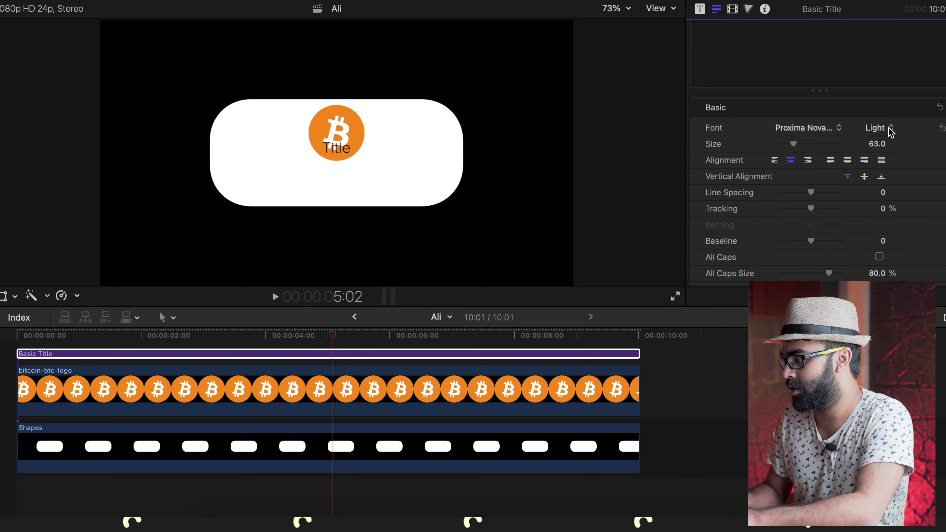
click(888, 129)
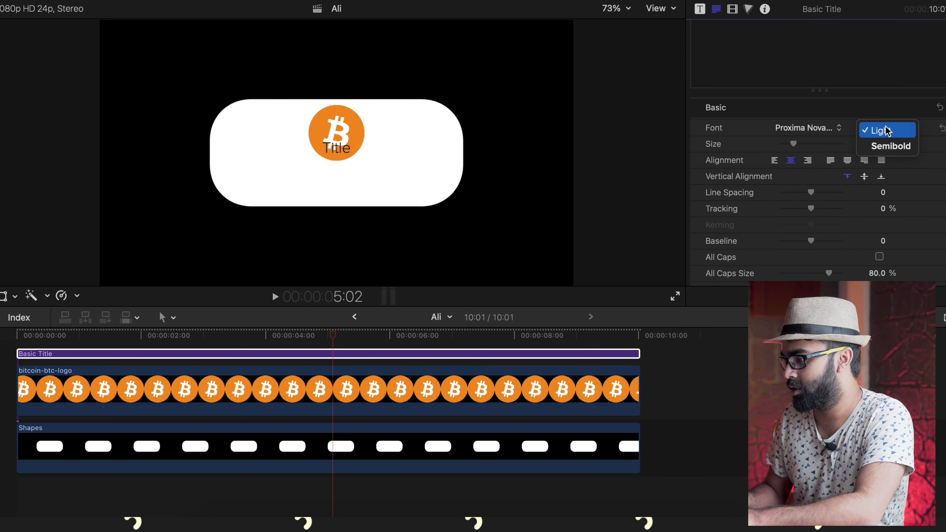
click(886, 146)
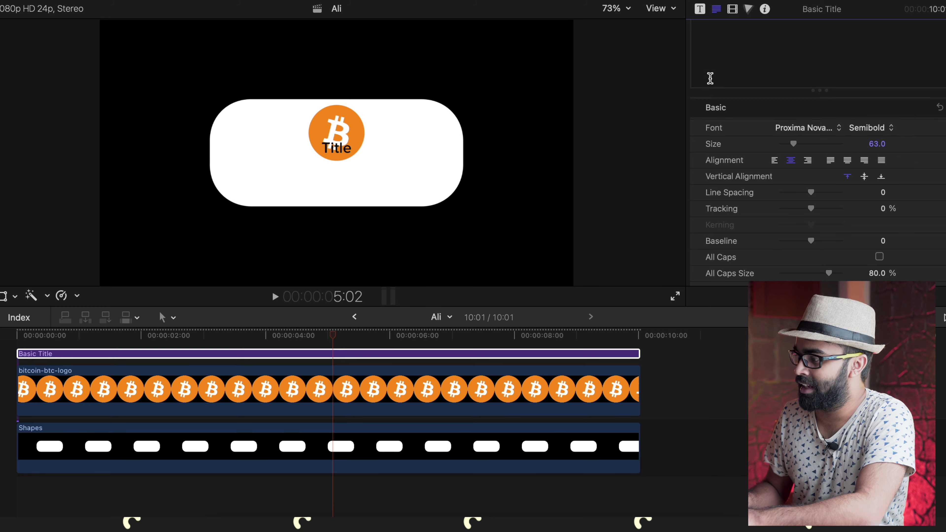
scroll(743, 151, up, 3)
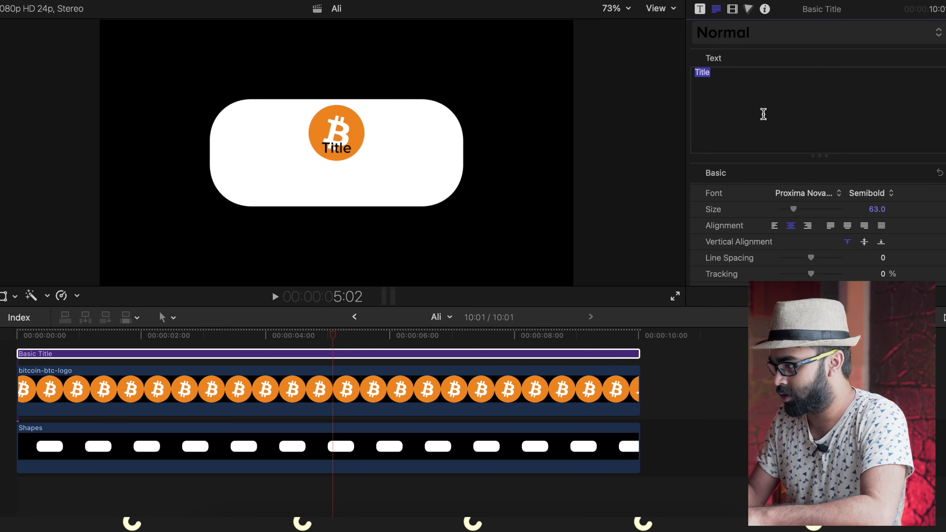
- Change the title to 'SUBSCRIBE!', lower it to Y -137.7 px, and play back the badge
text(SUBSCRIBE!)
click(733, 9)
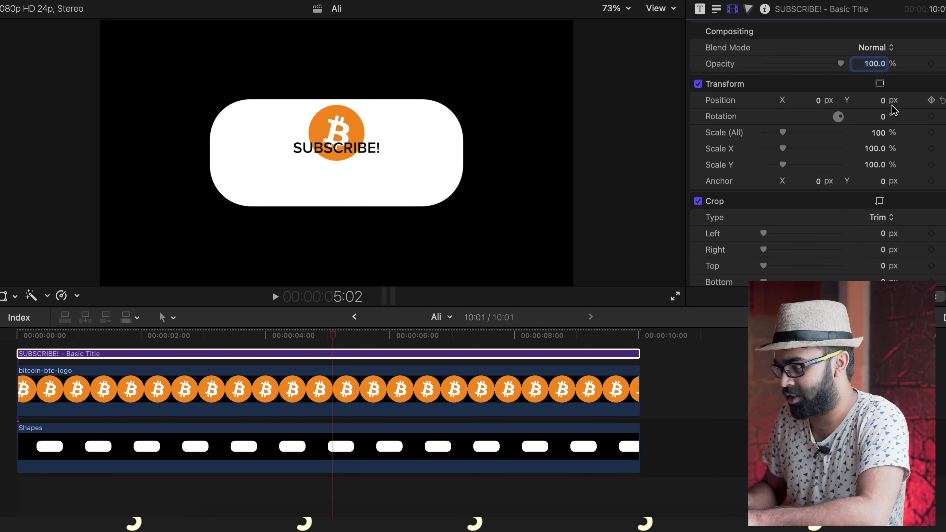
drag(883, 102, 884, 154)
click(11, 367)
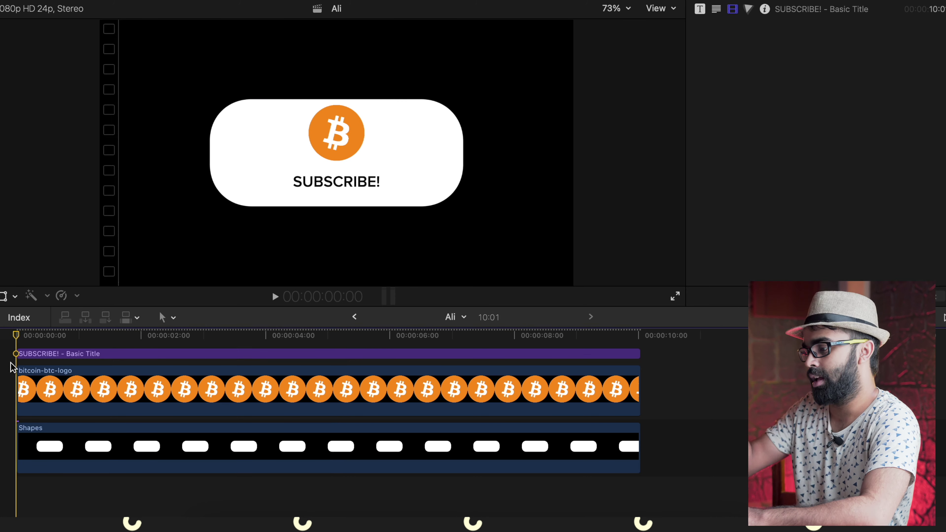
key(space)
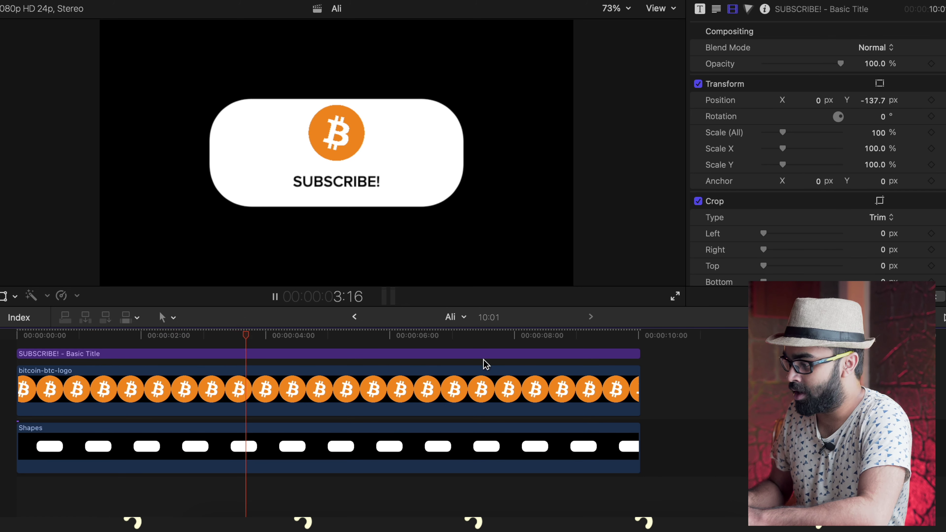
key(space)
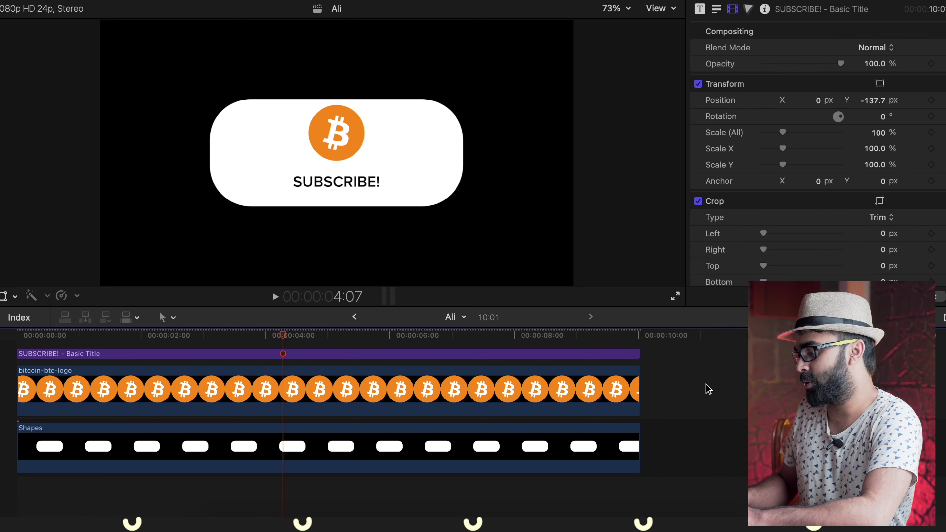
click(682, 352)
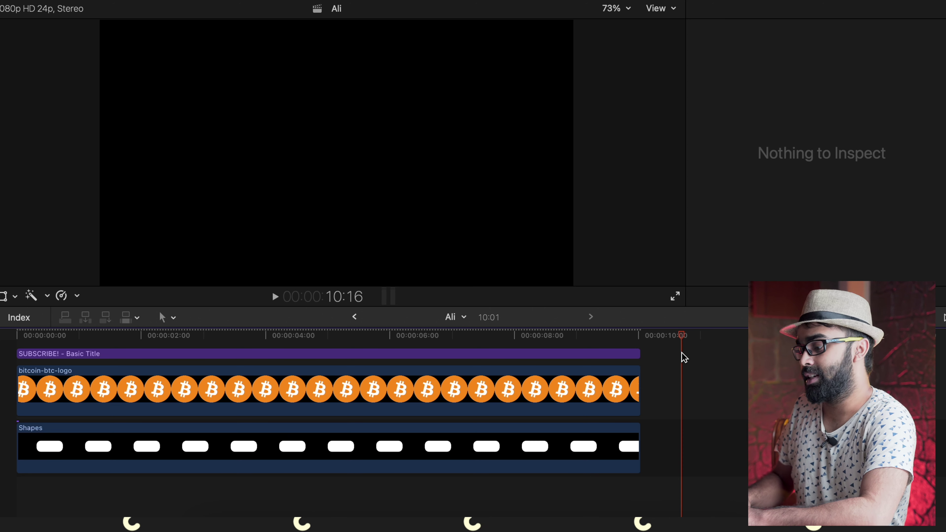
click(508, 341)
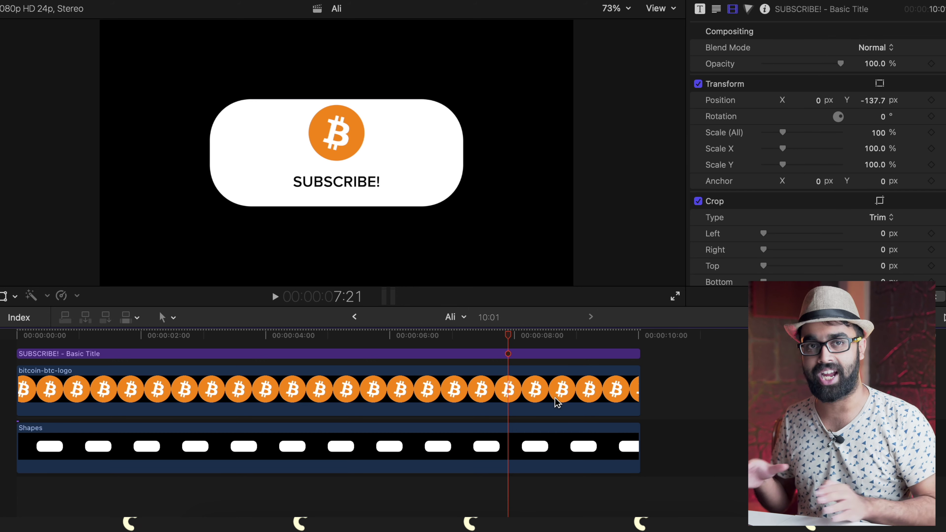
- Combine the pill, logo and title into a compound clip named 'Ali Clip'
drag(657, 348, 477, 446)
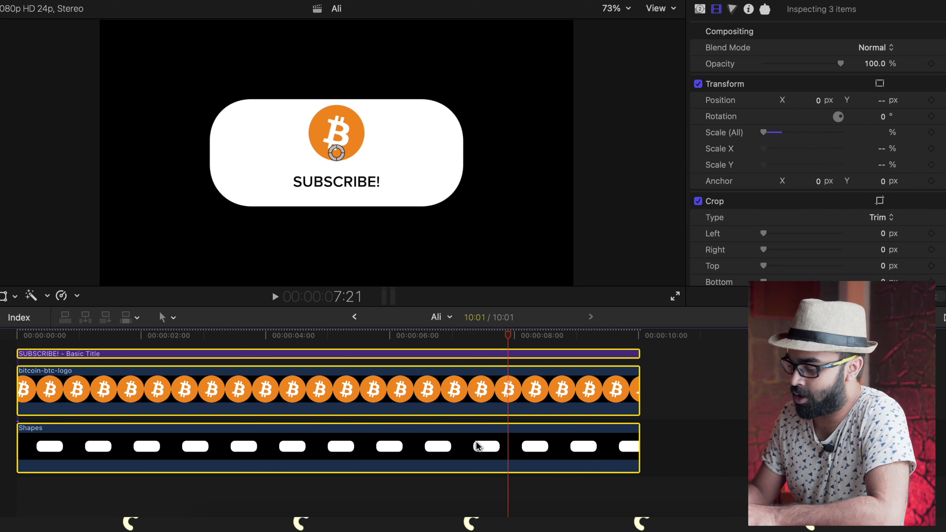
key(alt+g)
key(Return)
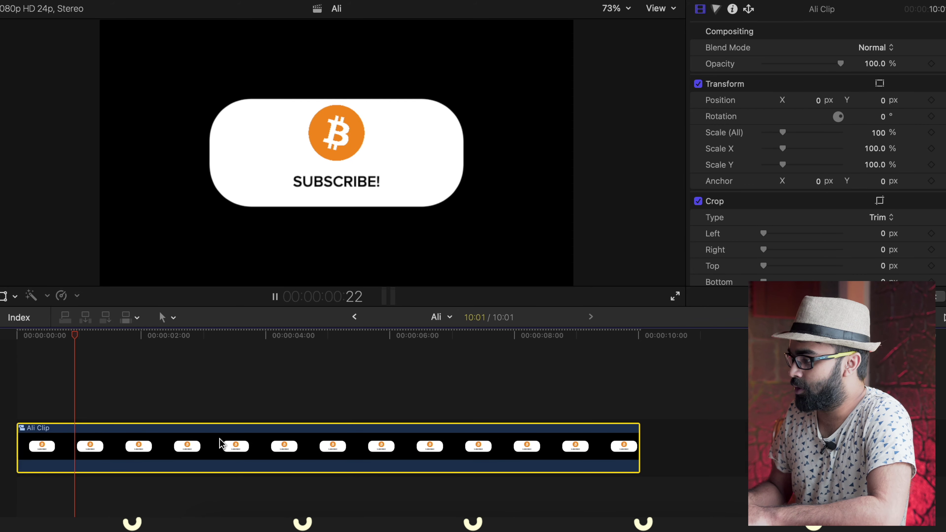
- Scale Ali Clip to 66%, move it to the frame's lower left, and play it back
drag(778, 129, 777, 132)
drag(397, 171, 270, 257)
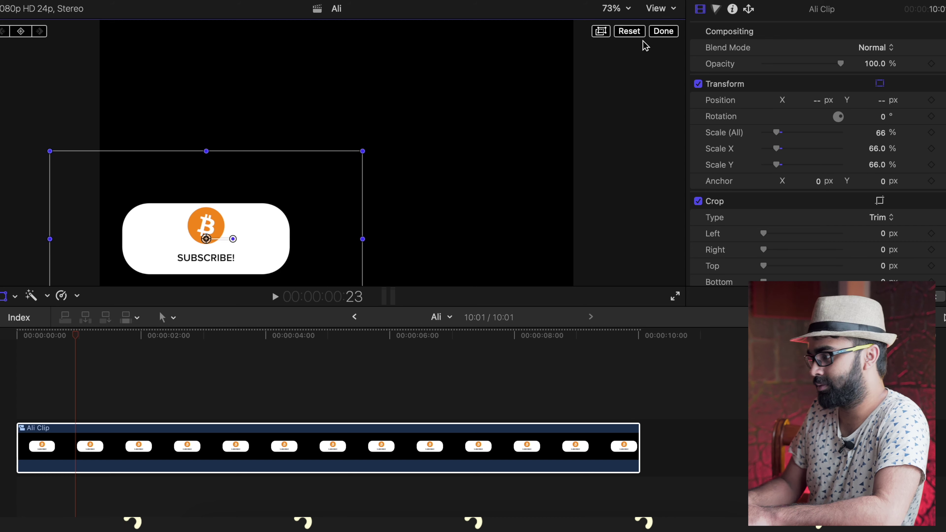
click(660, 32)
click(11, 378)
key(space)
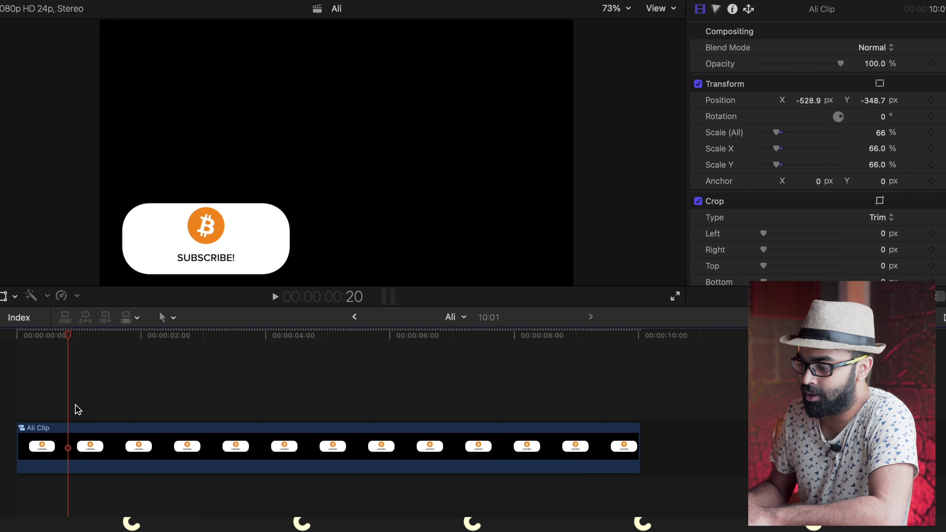
click(31, 402)
click(144, 436)
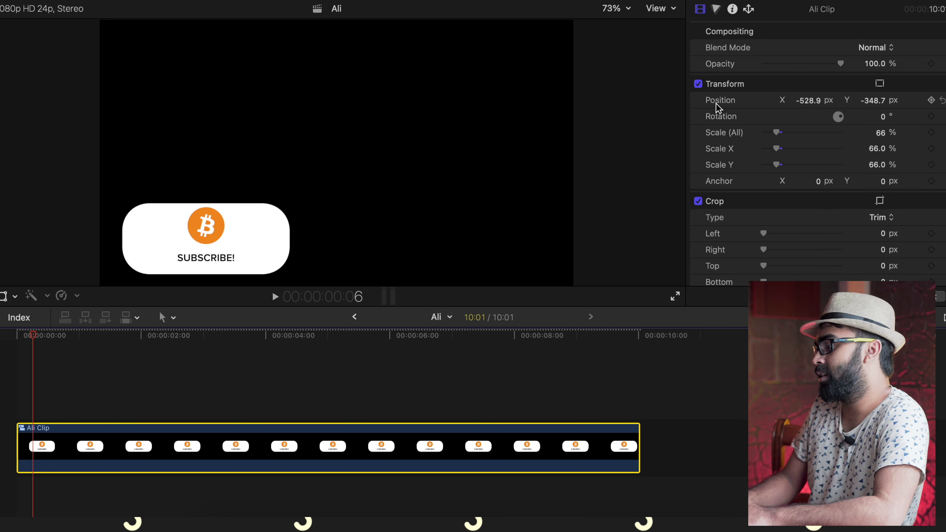
- Keyframe the badge's Position Y from -612.3 at start to -304.2 ten frames later
click(932, 102)
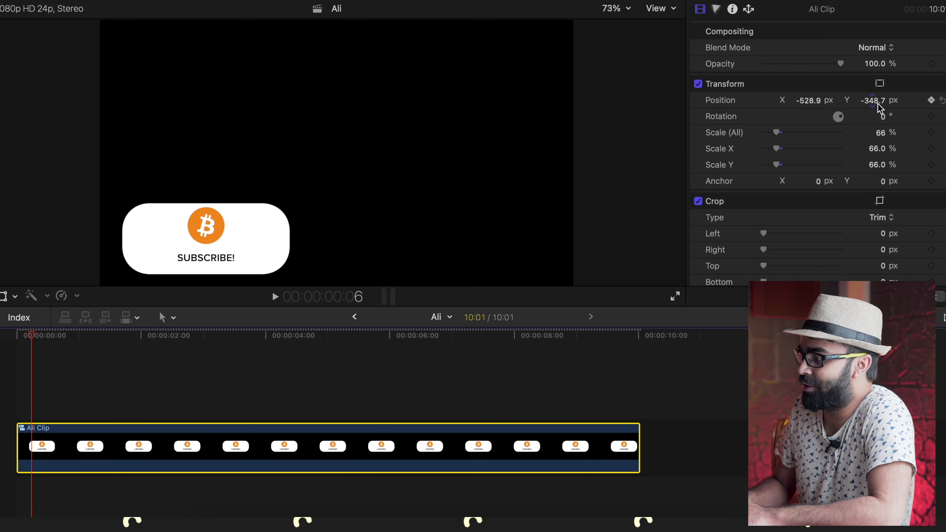
drag(877, 108, 878, 160)
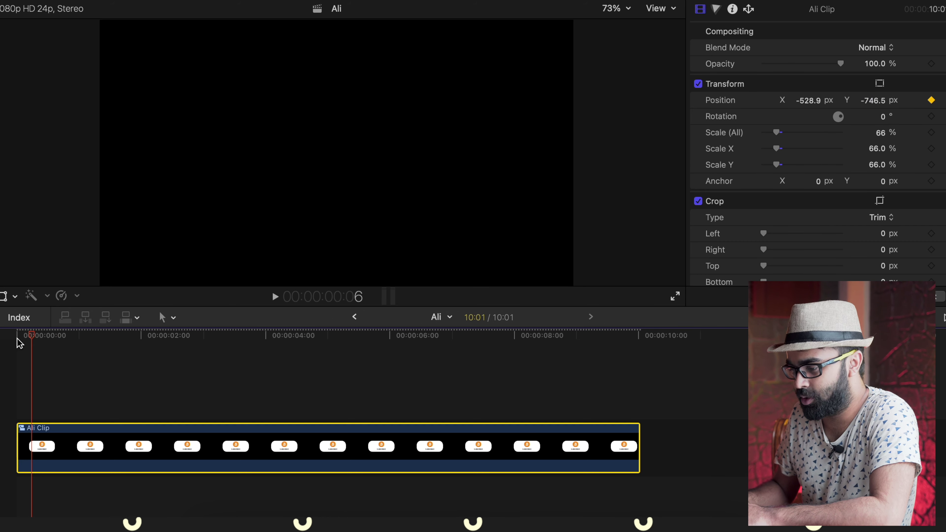
drag(30, 337, 60, 335)
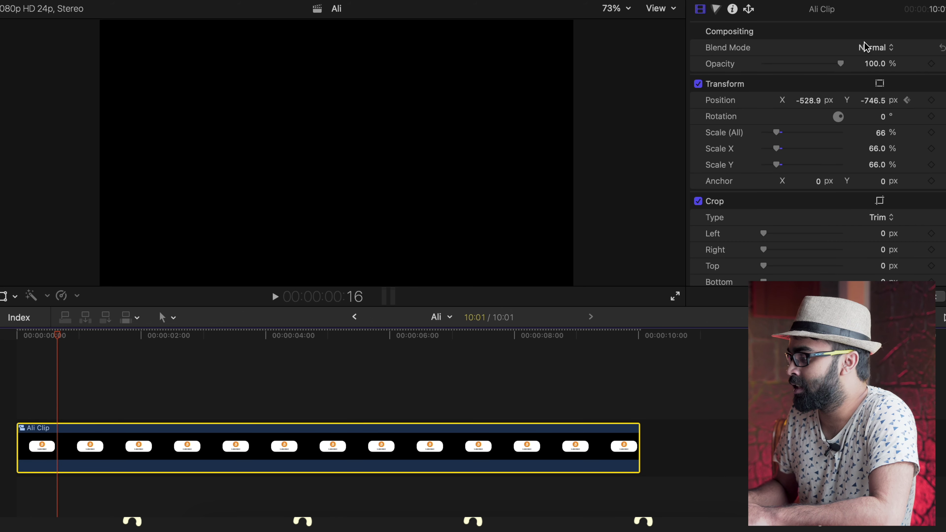
click(873, 101)
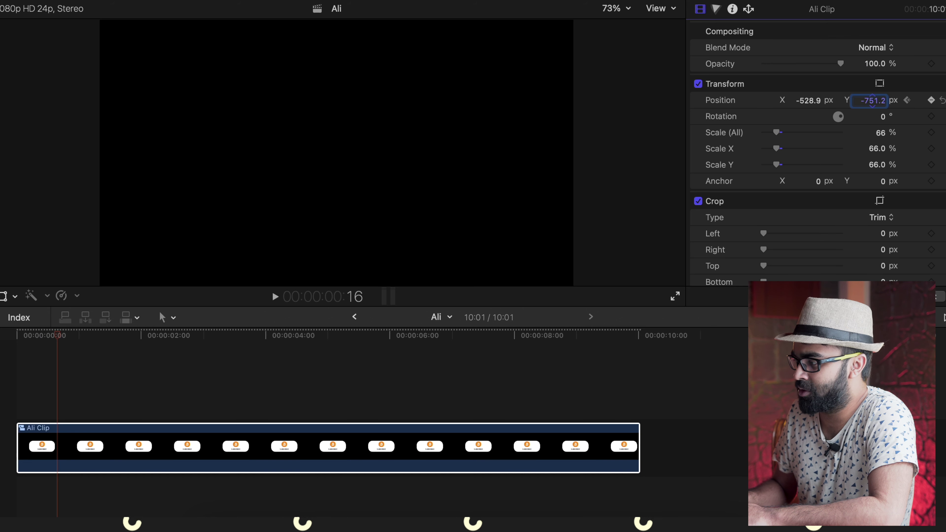
drag(873, 100, 872, 98)
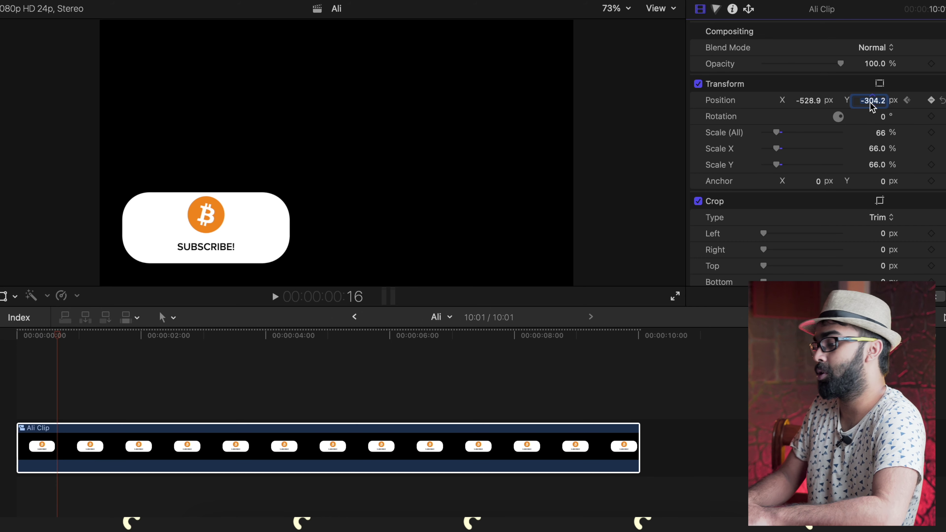
- Replay the slide-in animation from the start several times
key(Home)
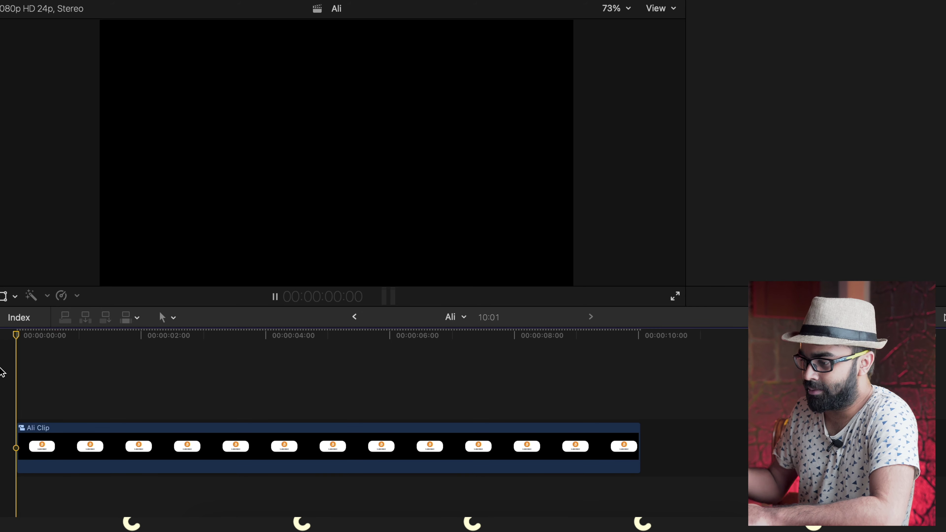
key(space)
key(Home)
key(space)
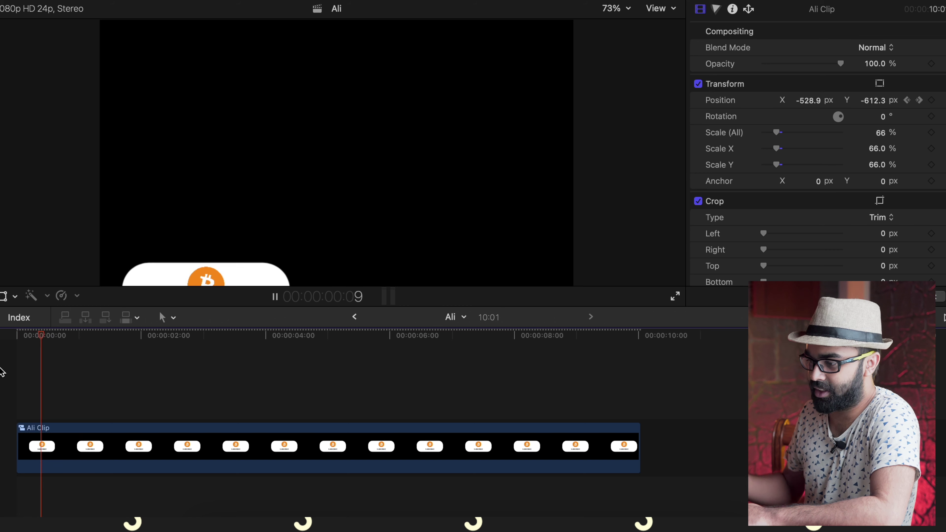
key(Home)
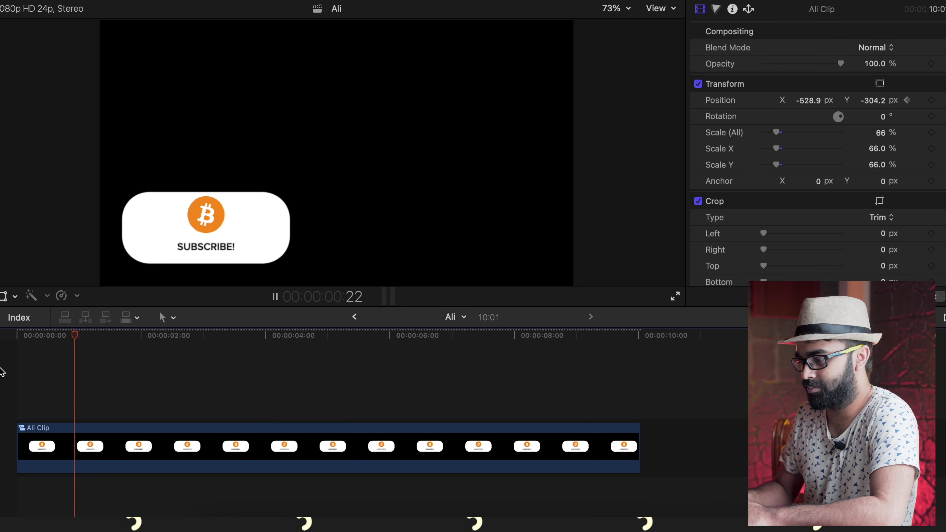
key(Home)
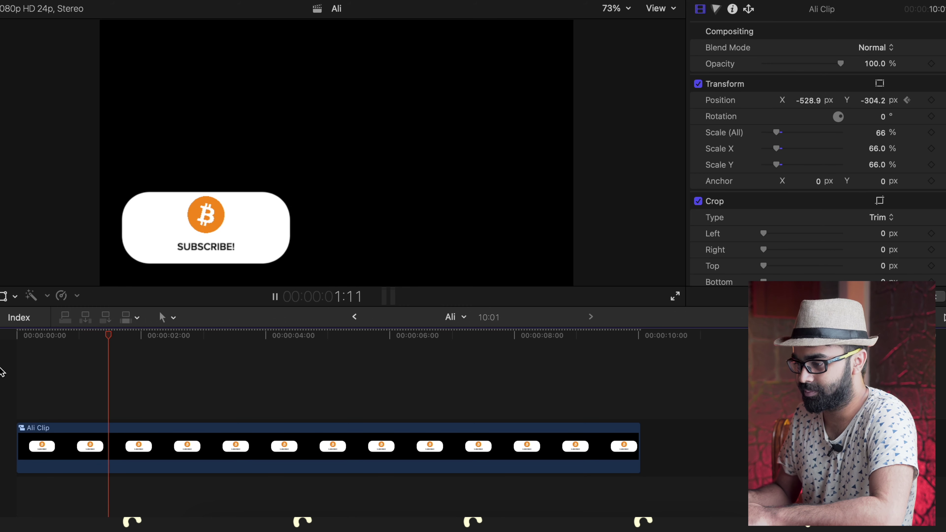
key(Home)
- Trim the badge clip to 3:02 and add a Position keyframe at 2:10
key(space)
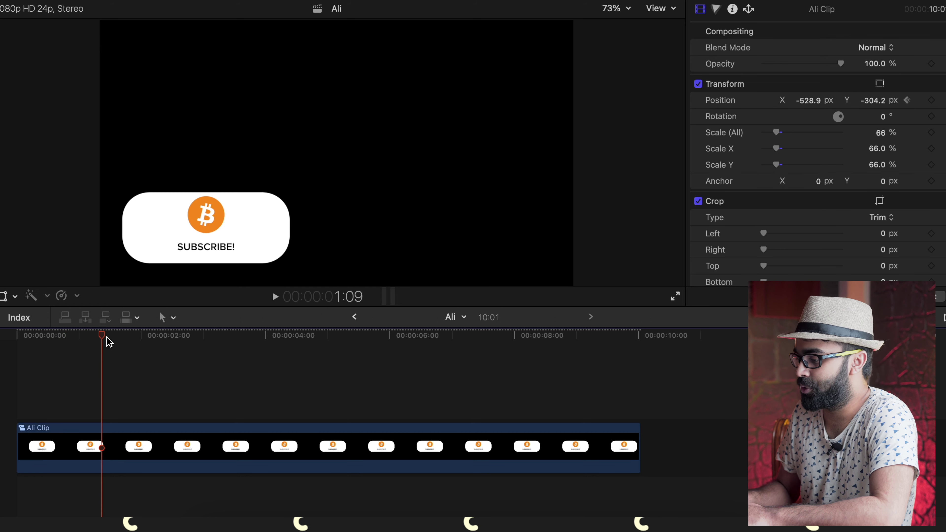
drag(637, 437, 207, 435)
click(144, 384)
click(167, 405)
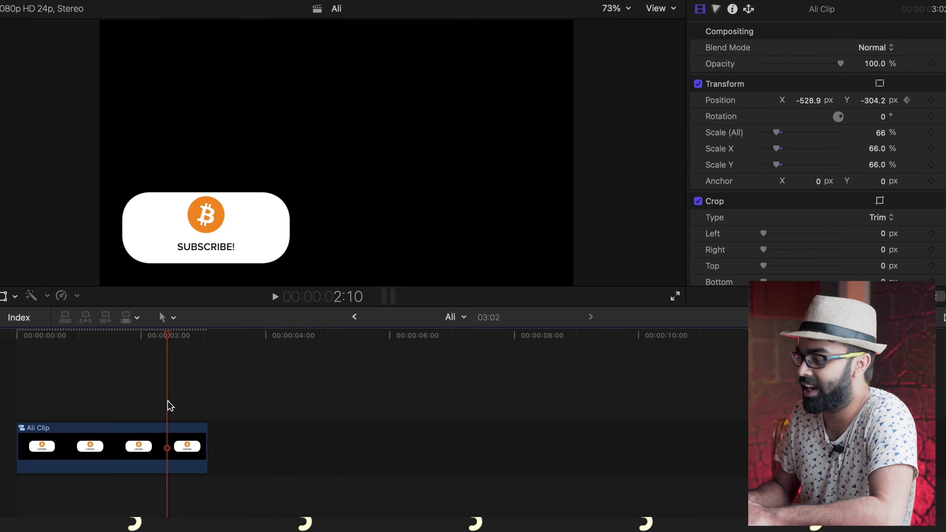
click(175, 437)
click(935, 99)
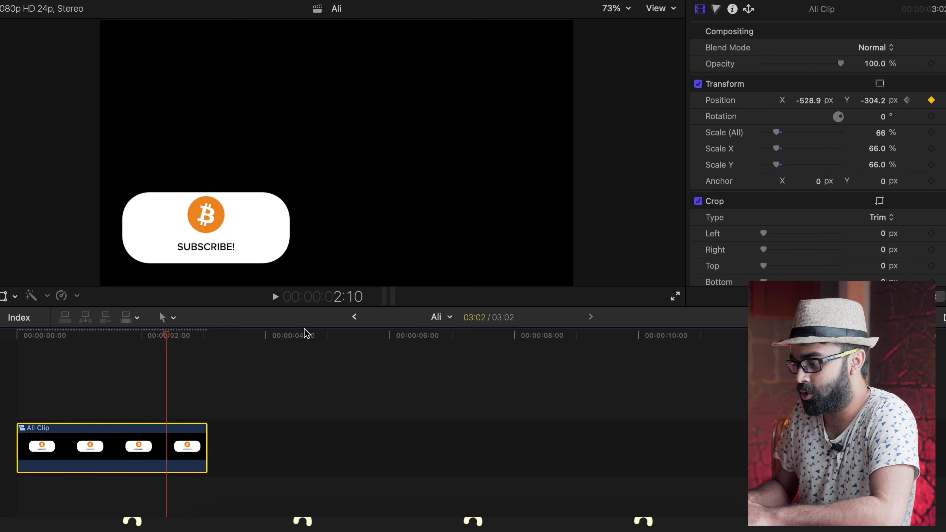
- At 2:19 set Position Y to -818.7 px and play the in-and-out animation
click(193, 371)
click(191, 444)
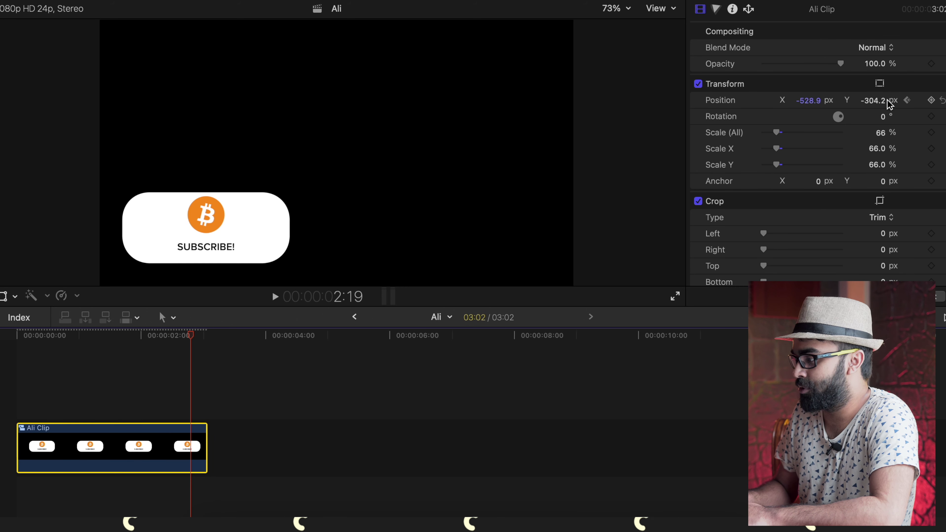
drag(872, 100, 872, 100)
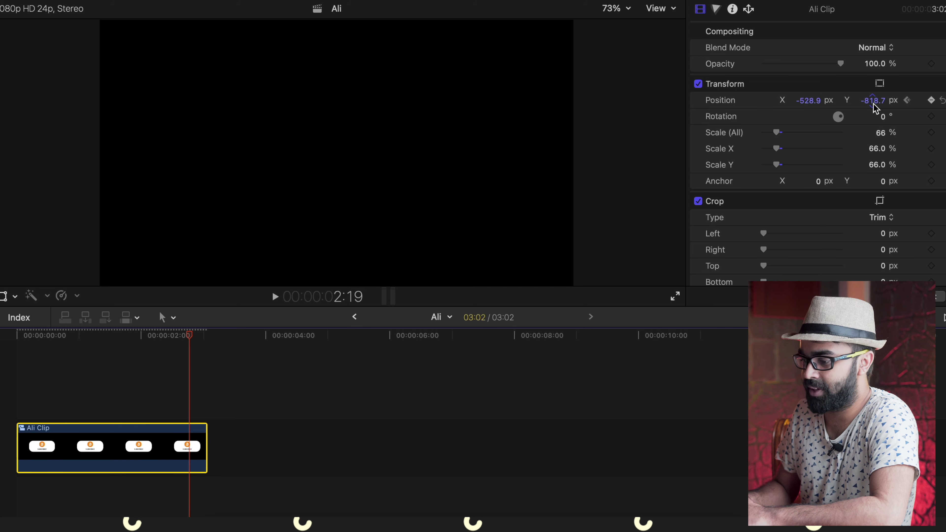
click(15, 375)
key(space)
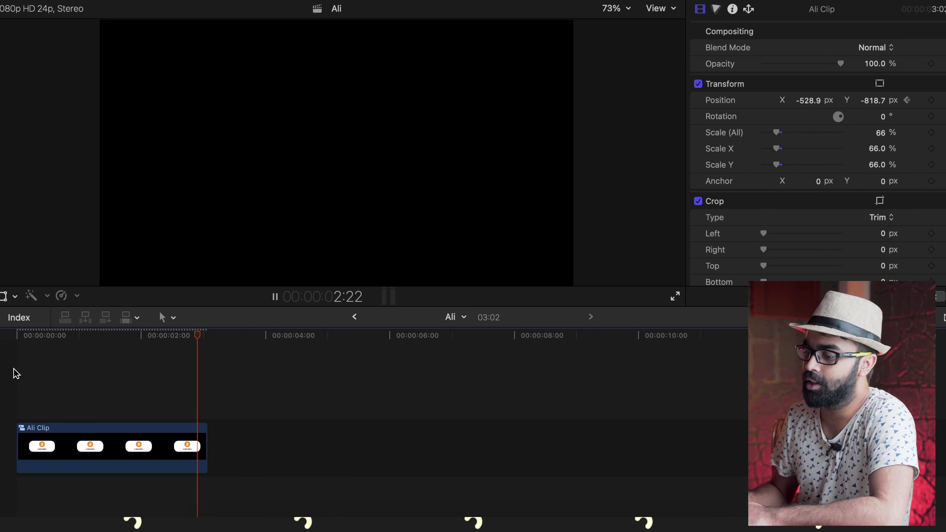
click(15, 375)
key(space)
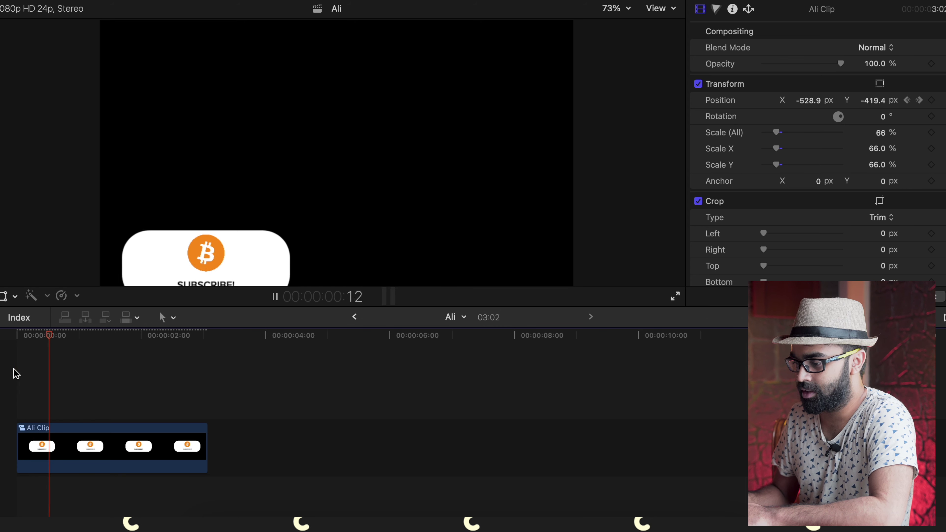
click(103, 437)
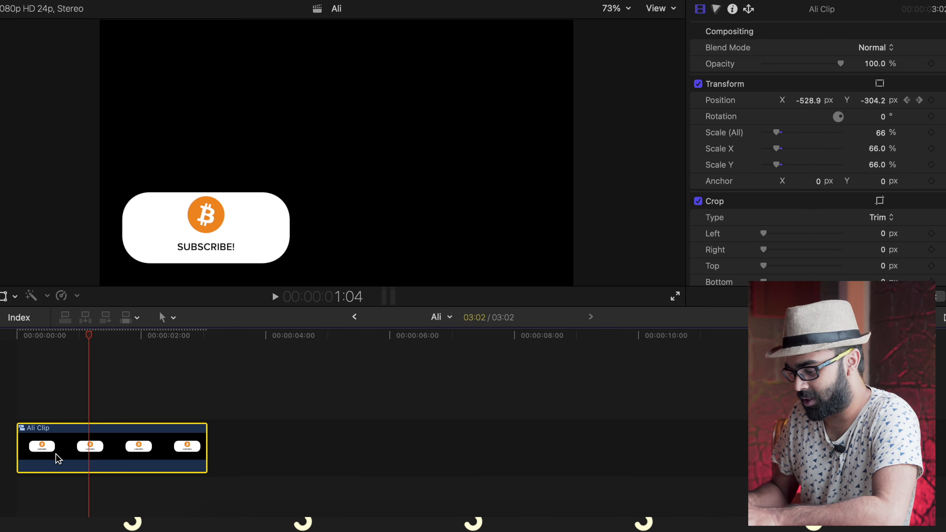
- Duplicate Ali Clip right after the original and reset the copy's position keyframes
drag(57, 458, 359, 460)
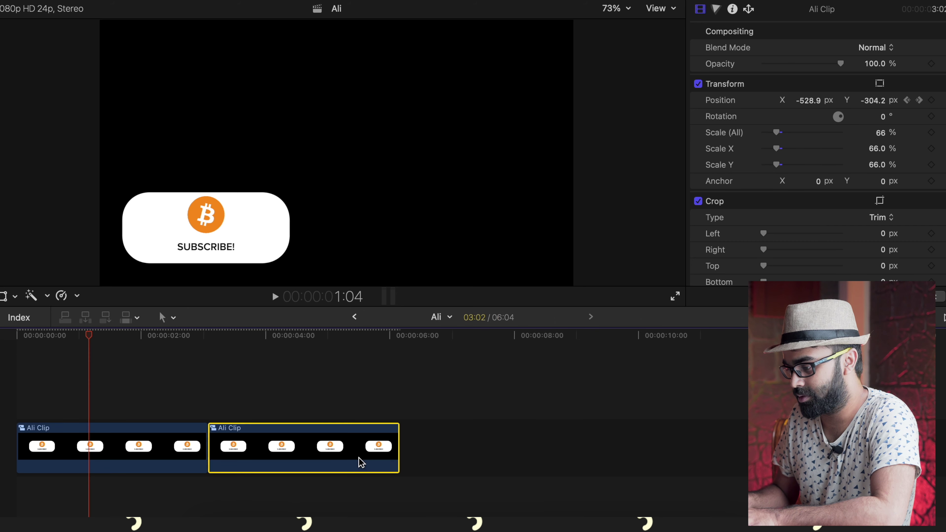
click(281, 395)
click(294, 441)
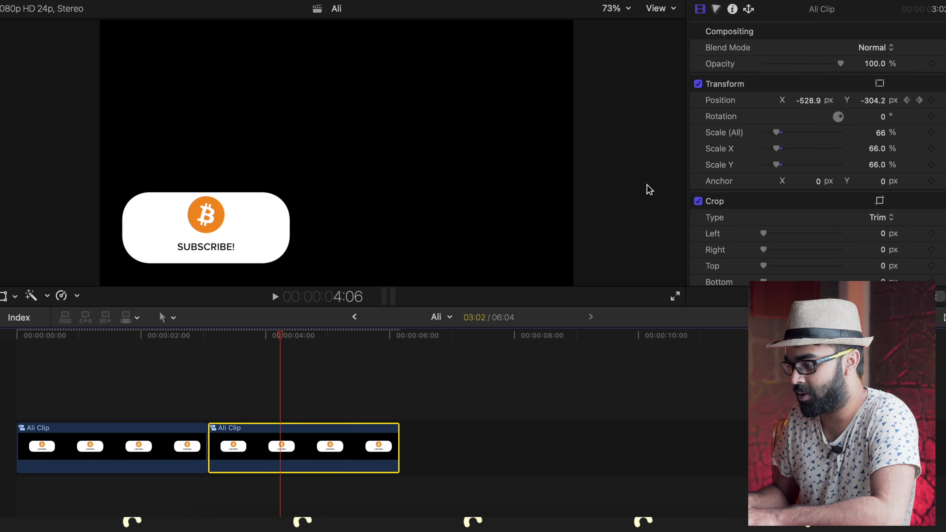
click(926, 84)
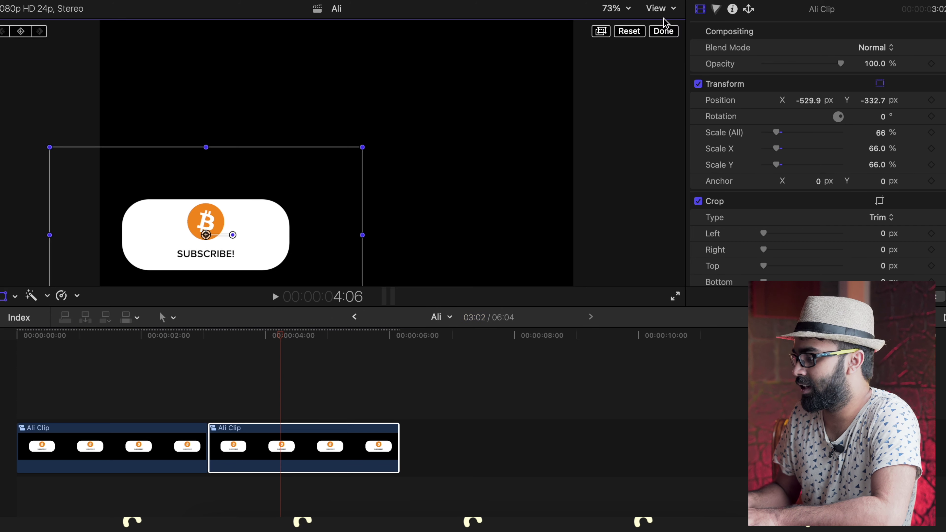
click(663, 29)
key(super+5)
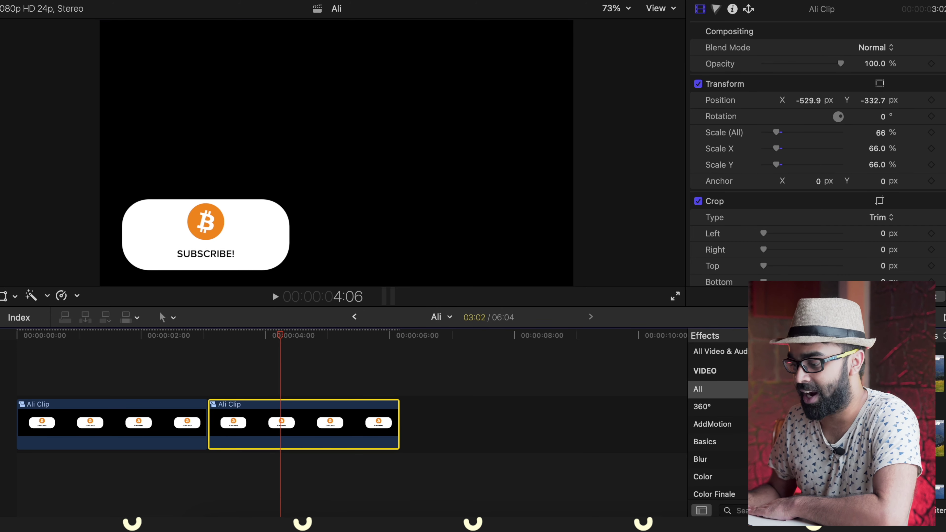
- Bring Chrome forward full-screen, cycle through its tabs, and open a new Google tab
click(244, 524)
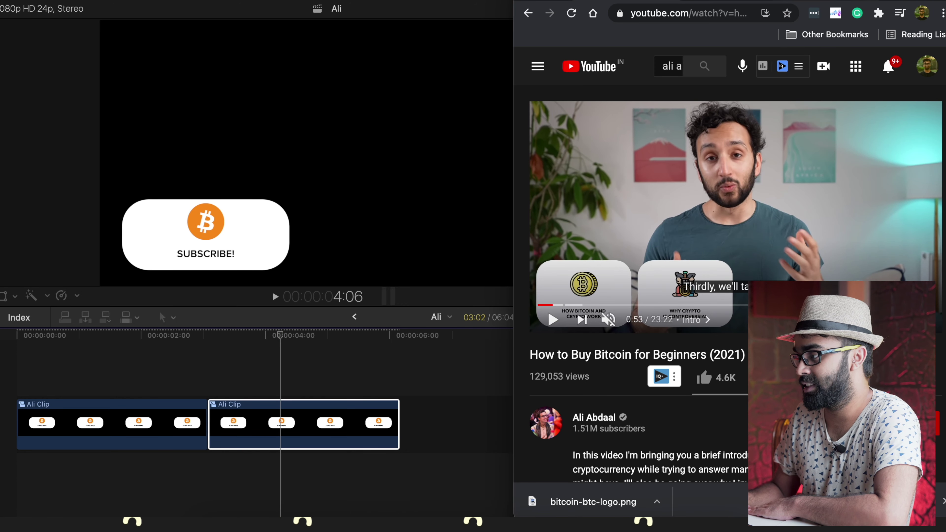
key(ctrl+alt+Return)
key(ctrl+Tab)
key(ctrl+Tab)
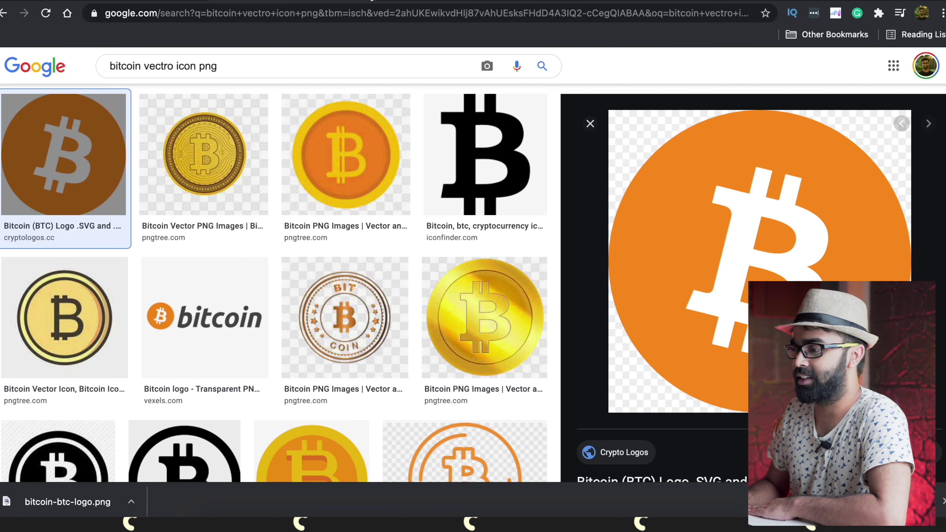
key(ctrl+Tab)
key(ctrl+t)
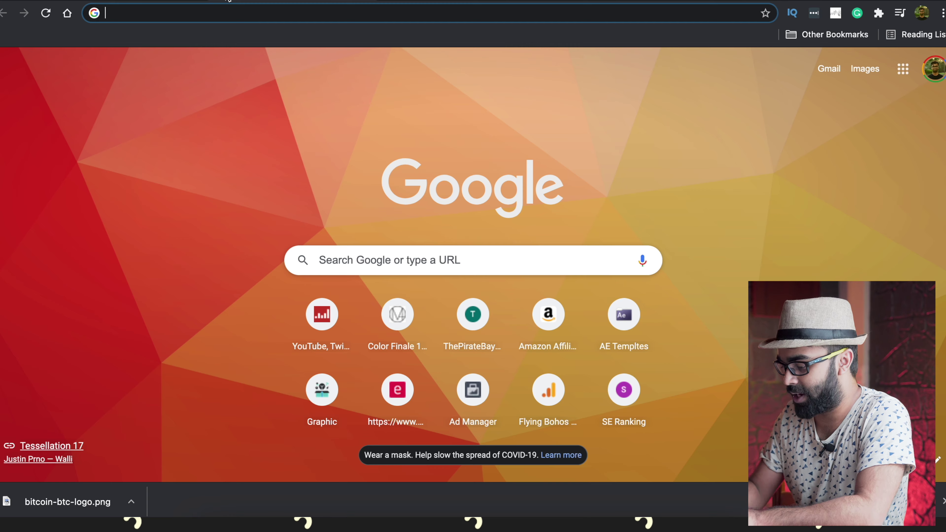
- Search Google for FxFactory and open the fxfactory.com site
text(FACTORYFX)
key(Return)
click(217, 220)
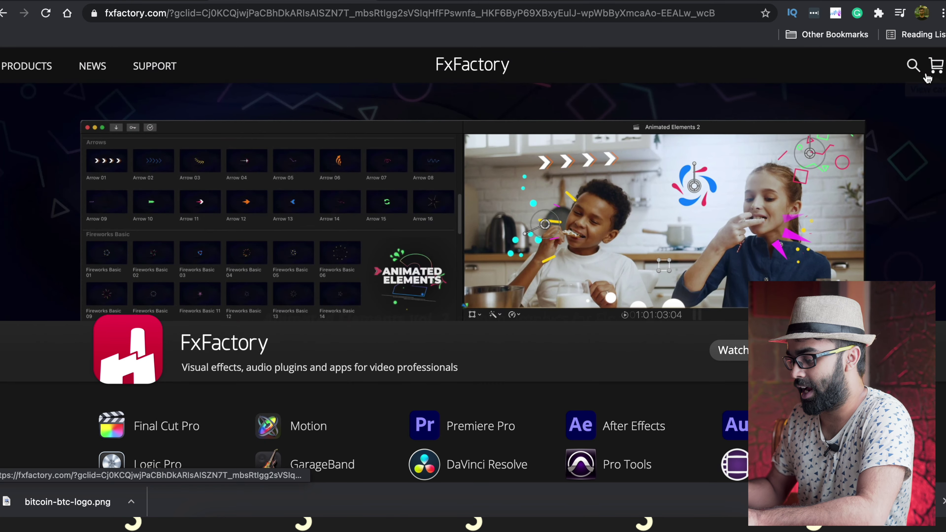
- Search the site for 'addmotion', browse the $49 Add Motion page, then return to Final Cut Pro
click(912, 66)
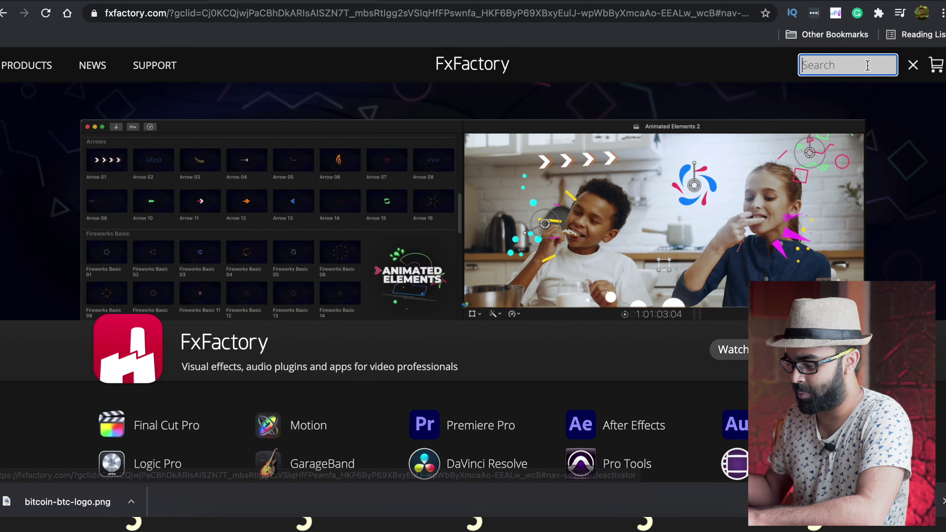
click(847, 65)
text(addmotio)
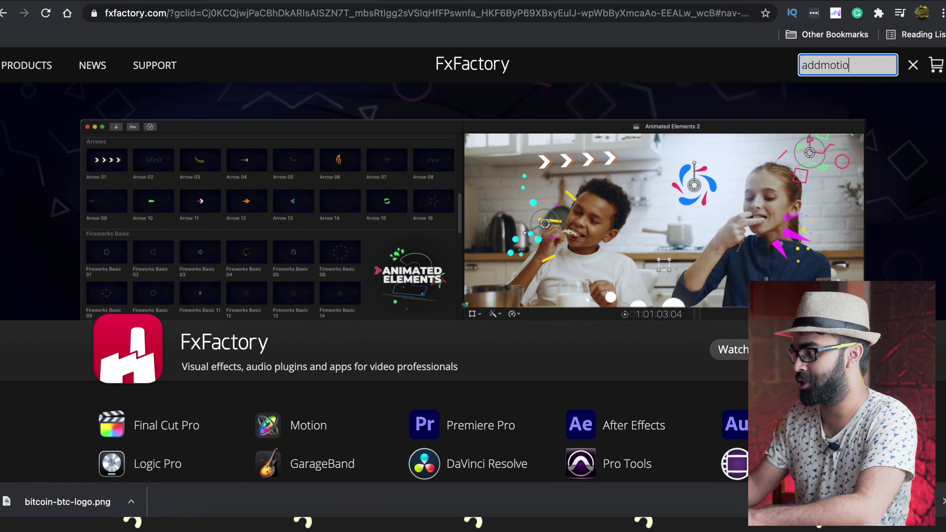
text(mn)
key(BackSpace)
key(Return)
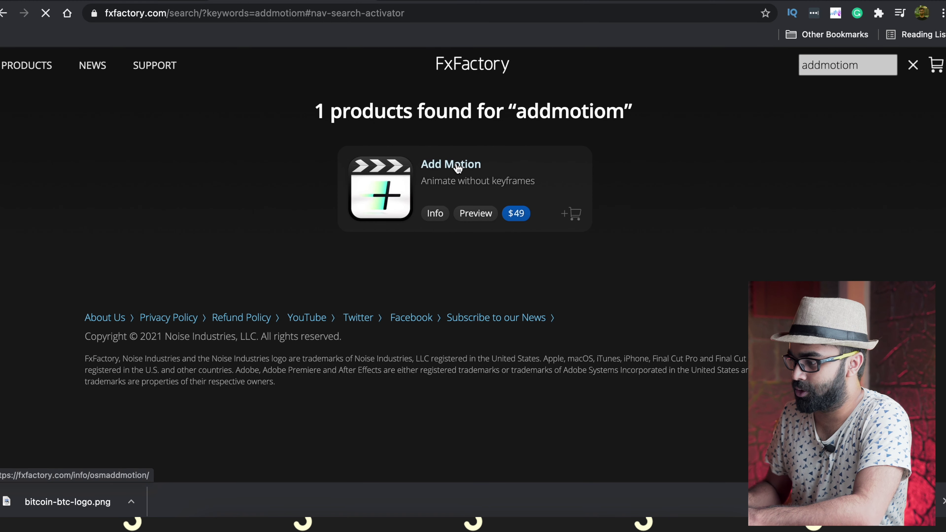
click(453, 164)
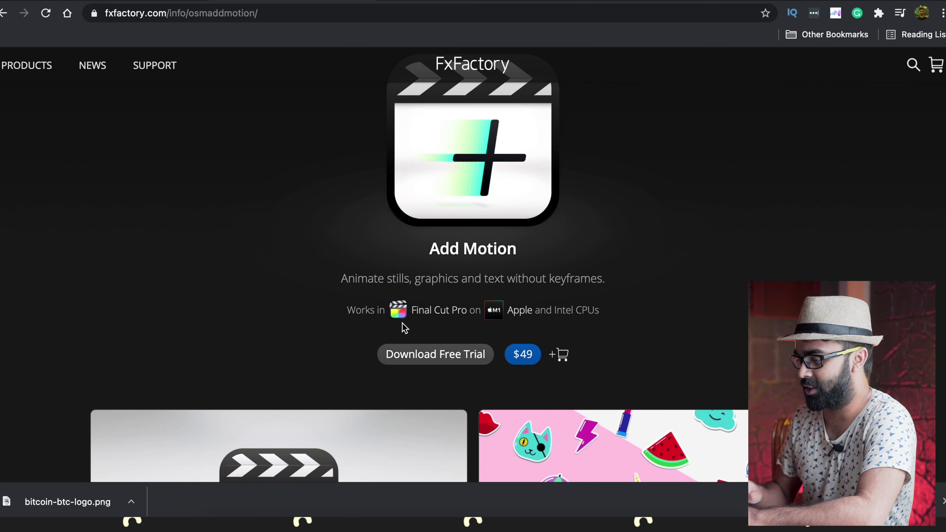
scroll(402, 328, down, 10)
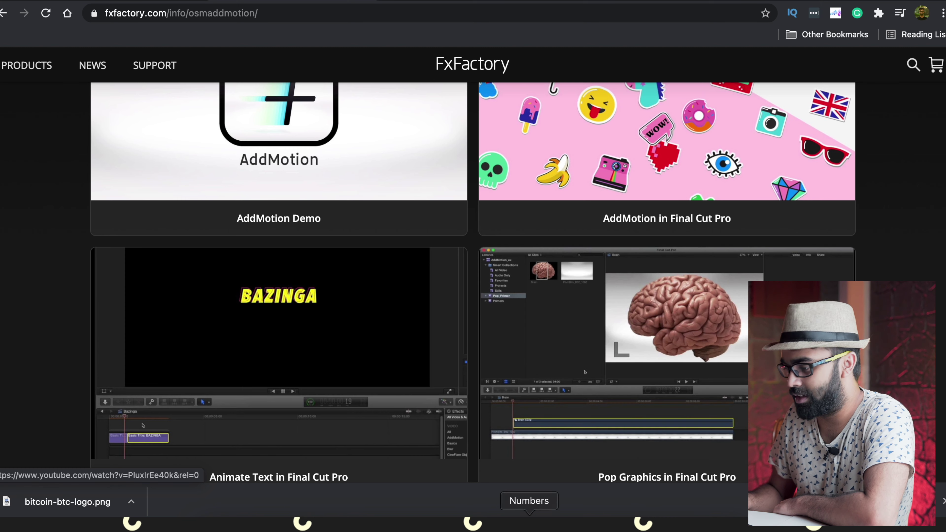
click(505, 525)
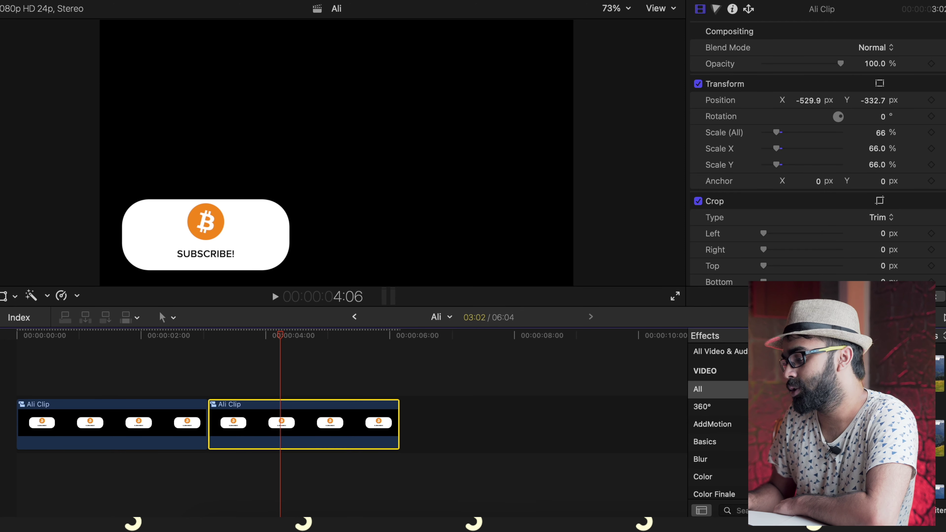
- Filter the Effects browser to AddMotion and drop the AddMotion effect onto the second Ali Clip
click(712, 424)
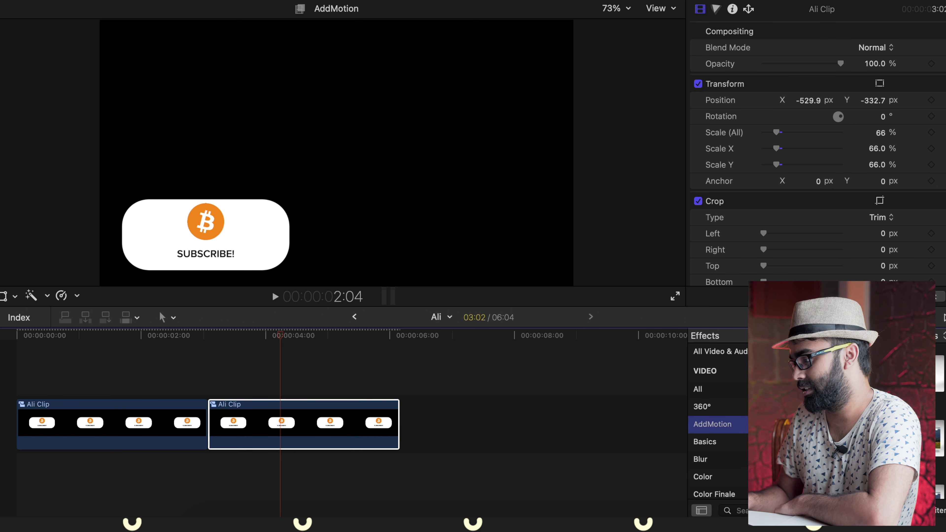
drag(857, 373, 338, 426)
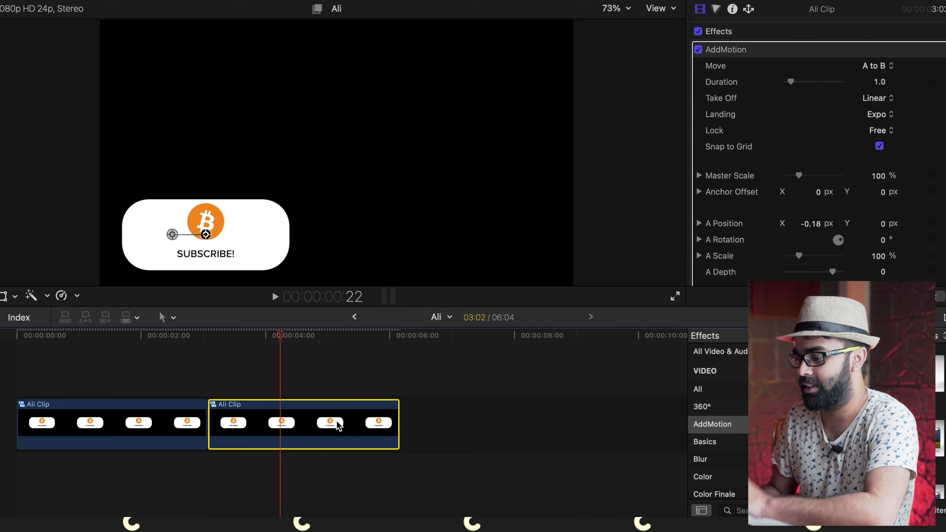
- Replay the second clip's AddMotion slide-in preview several times from its start
click(212, 372)
key(space)
click(207, 370)
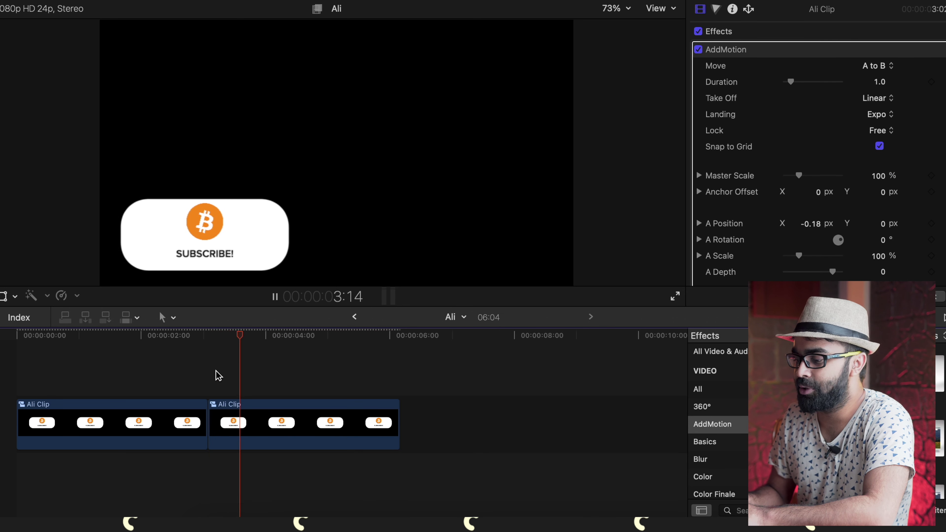
click(205, 364)
click(206, 364)
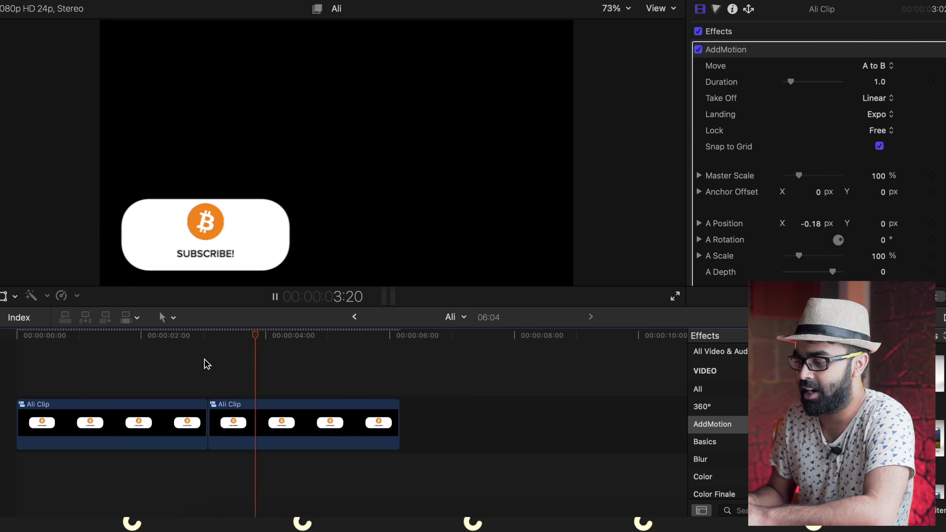
click(207, 364)
click(207, 363)
click(207, 364)
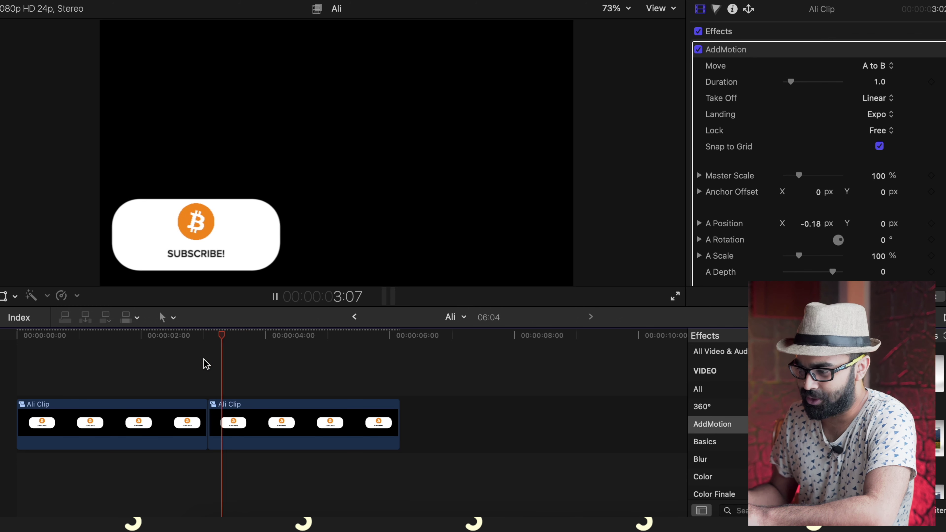
key(space)
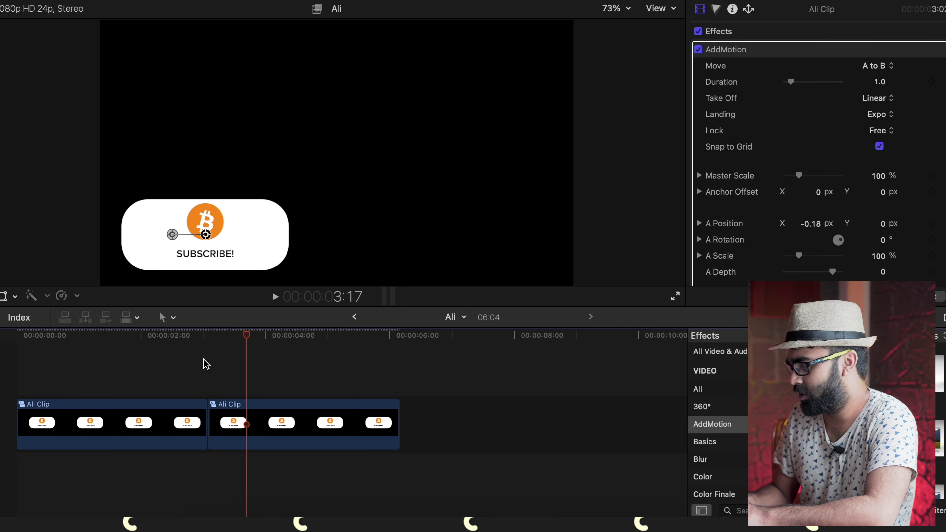
- Select the second Ali Clip, scrub through it, and bring the B Position rows into view
click(276, 421)
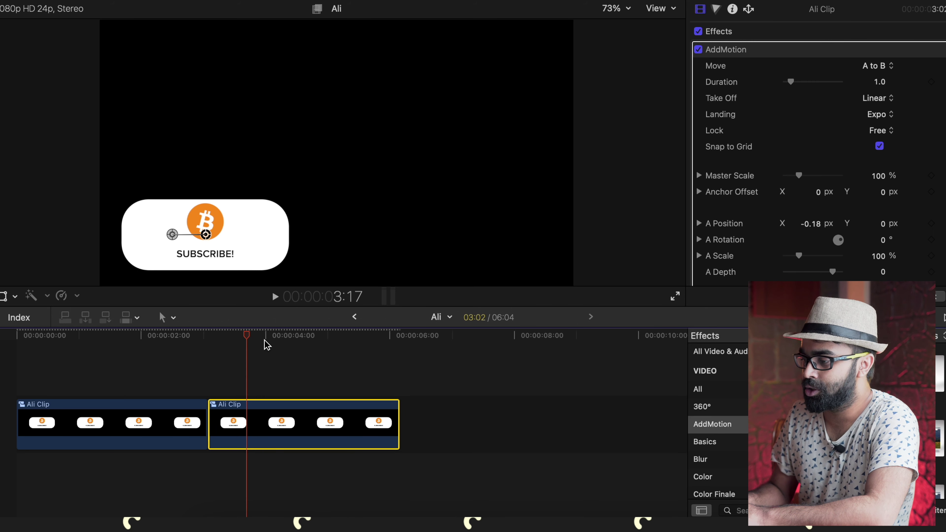
drag(247, 336, 352, 354)
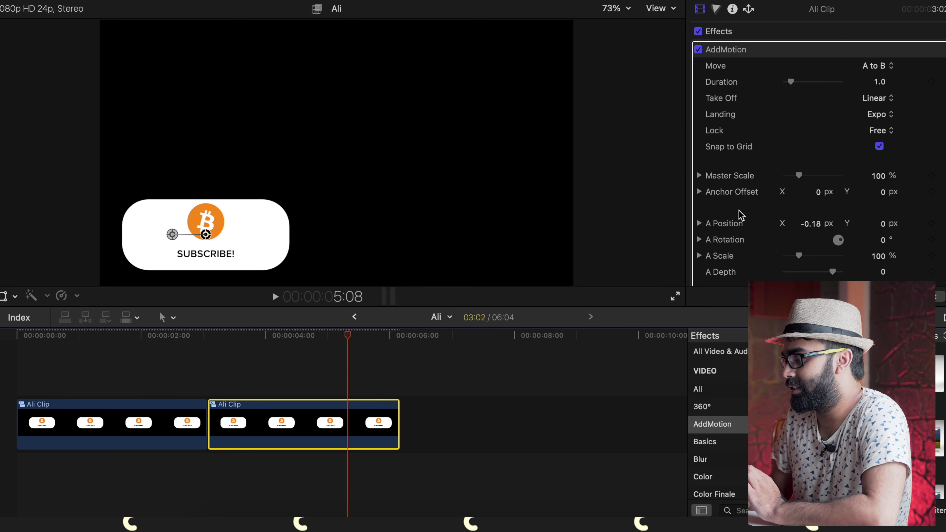
scroll(743, 208, down, 3)
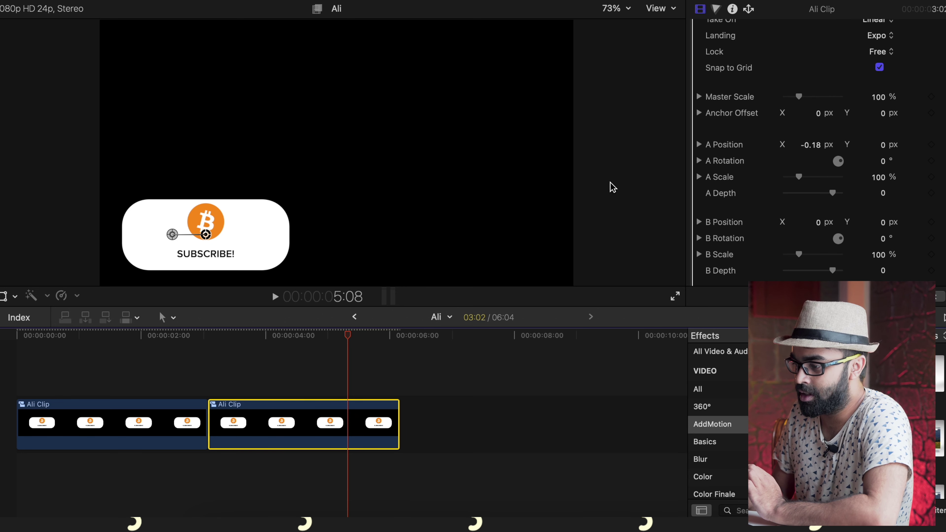
- Drag the A start point below the badge, centred horizontally, and scrub to 4:17 to check
click(173, 238)
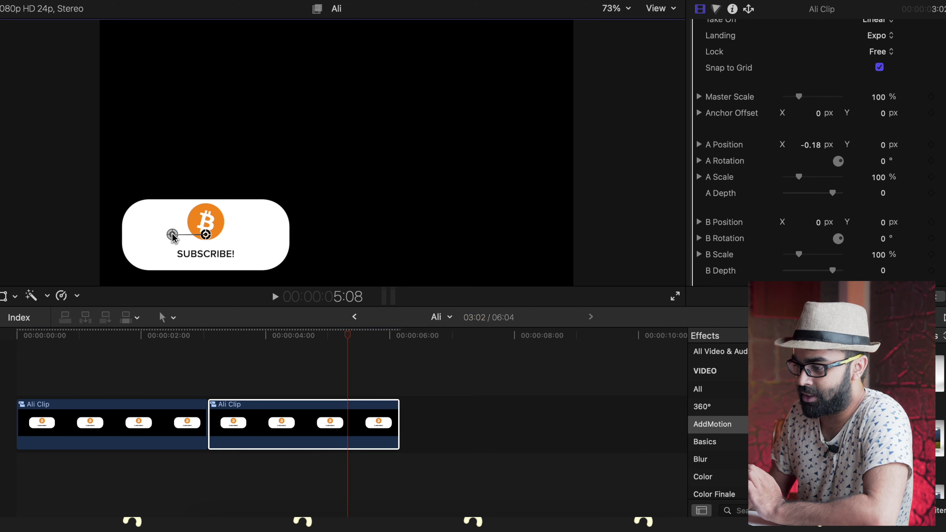
drag(172, 237, 210, 317)
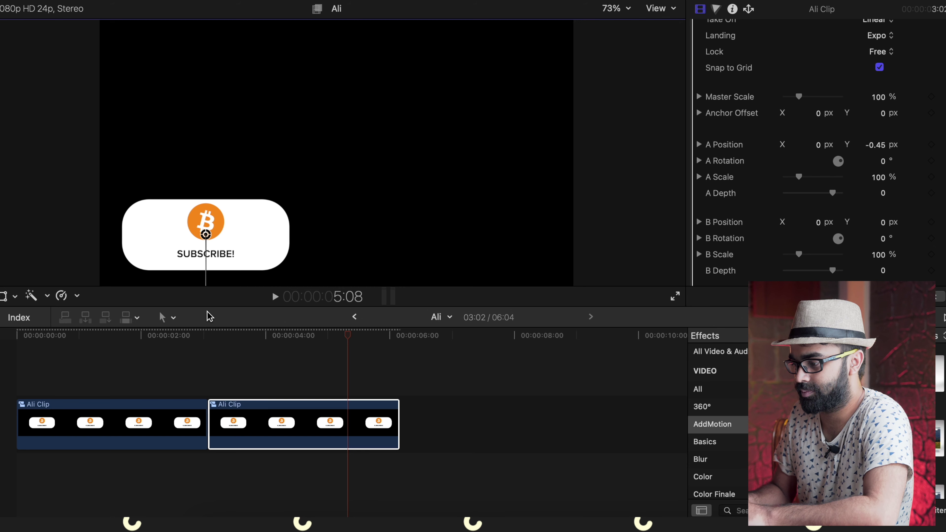
click(222, 365)
click(211, 342)
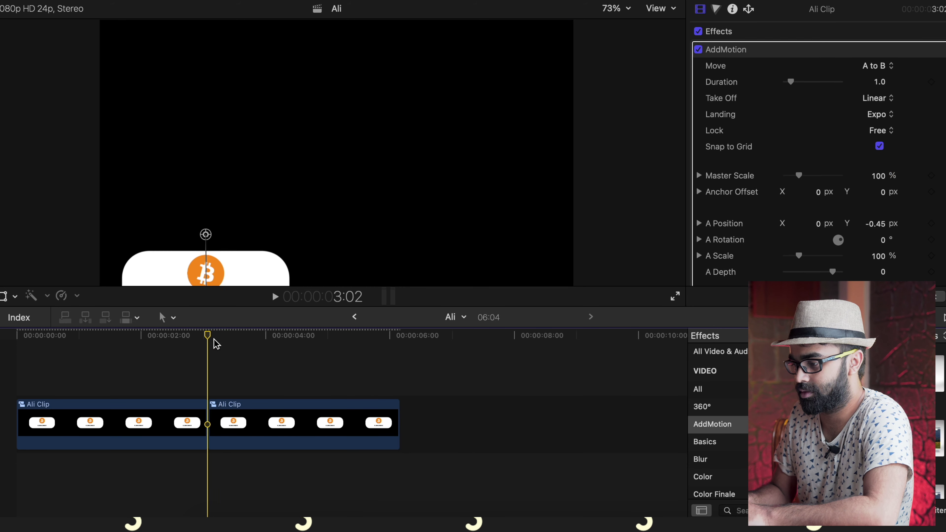
drag(213, 343, 309, 338)
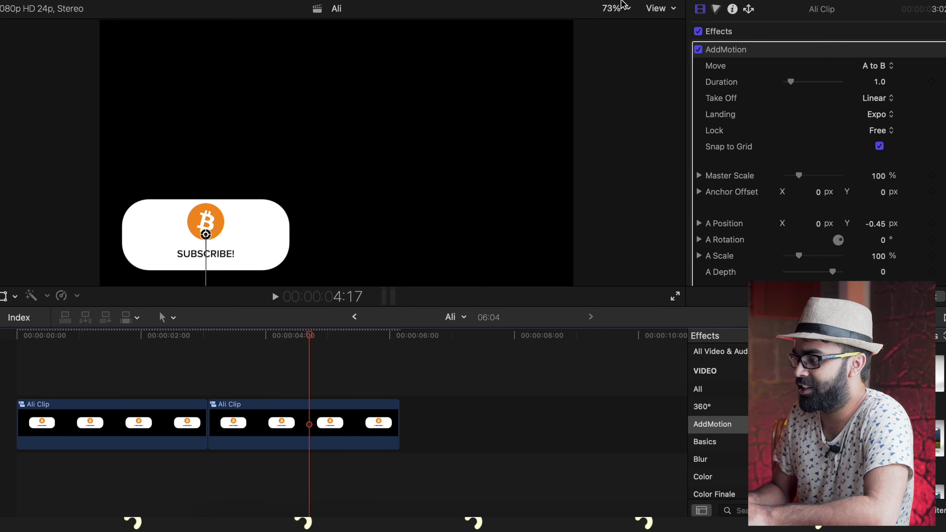
- At 50% viewer zoom, push the A start point below the frame (X 0, Y -0.58) and step frames
click(621, 7)
click(631, 74)
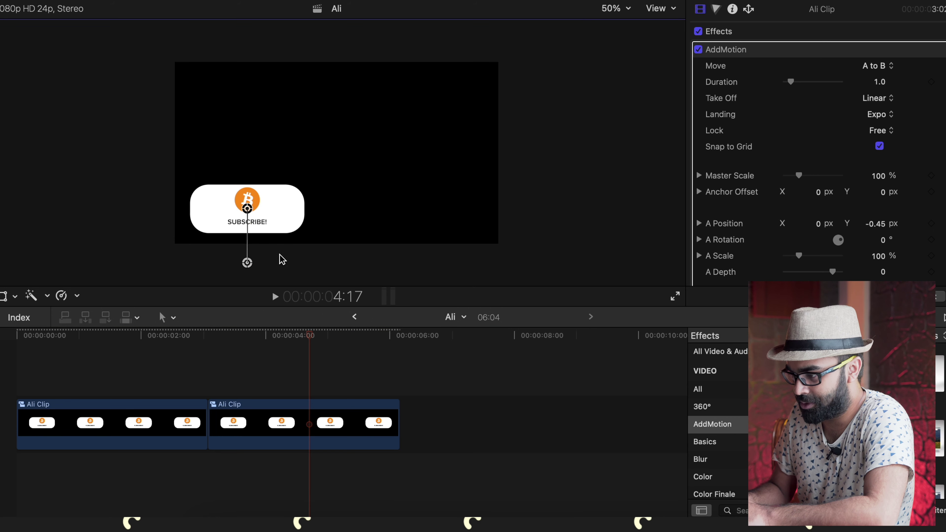
drag(250, 267, 249, 278)
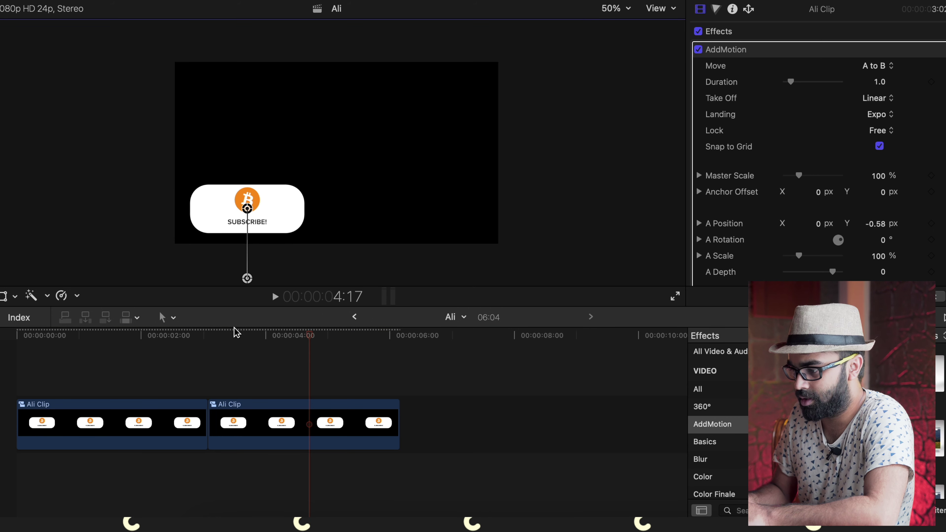
click(233, 335)
key(Right)
key(Right)
key(Left)
key(Left)
key(Left)
key(Left)
key(Left)
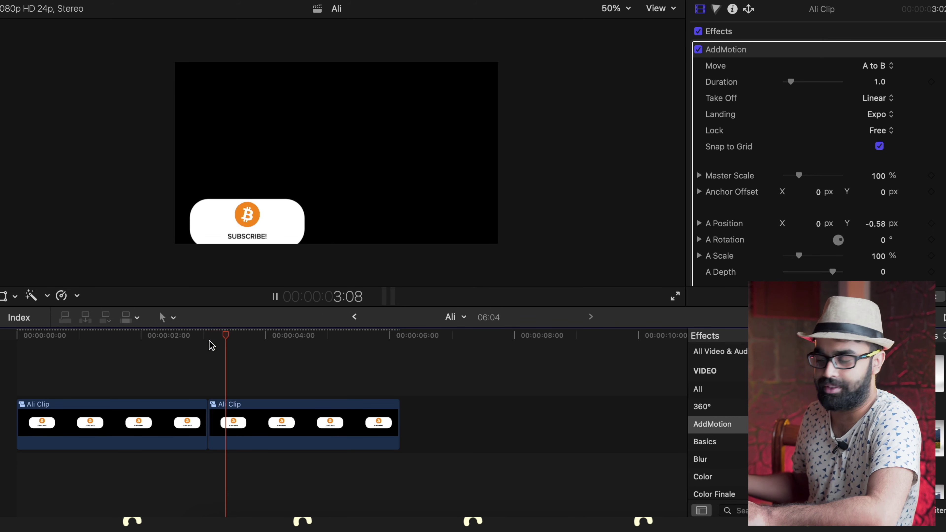
key(Right)
key(Right)
key(Right)
key(Right)
key(Right)
key(Right)
key(Right)
key(Right)
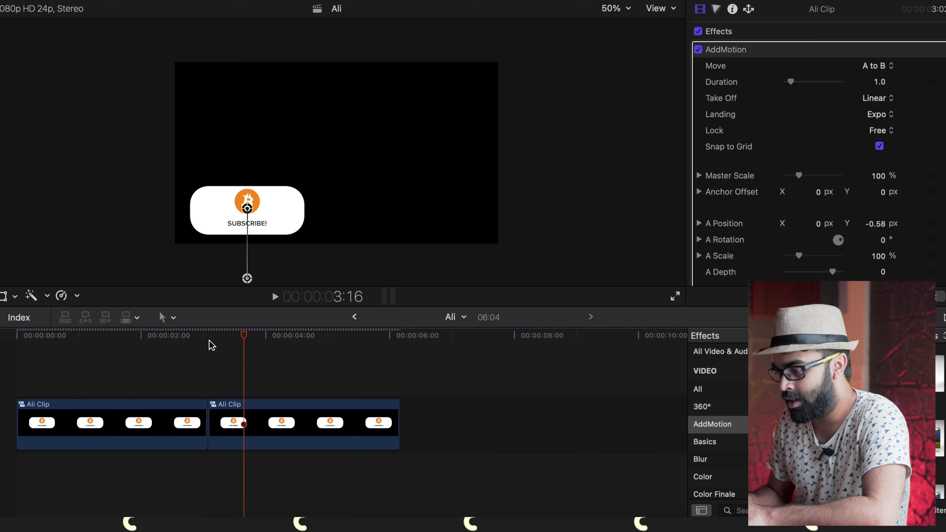
- Play the second clip repeatedly to check the badge sliding straight up into place
key(space)
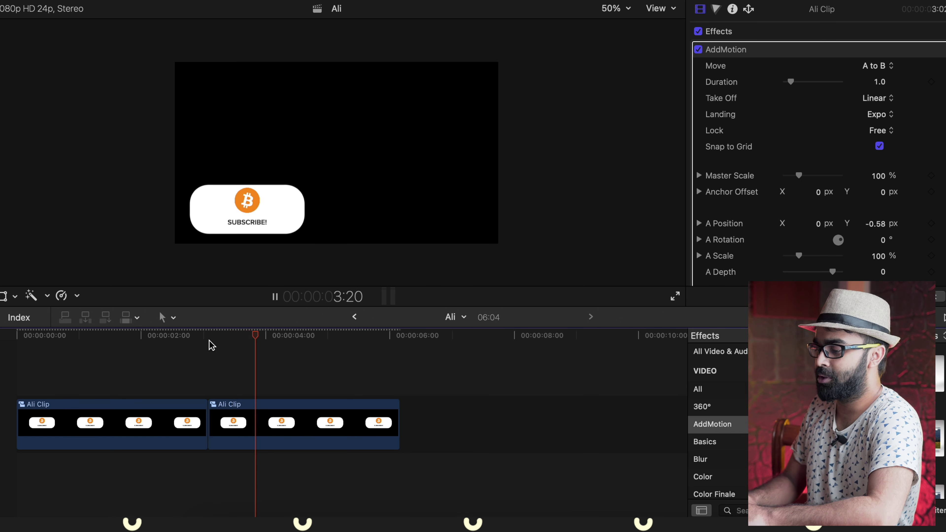
key(space)
key(space)
key(space)
key(space)
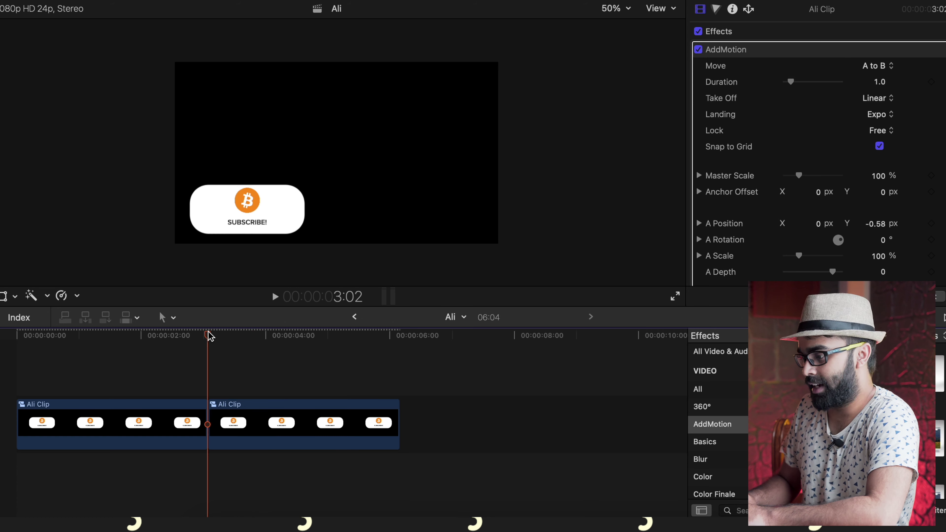
click(240, 446)
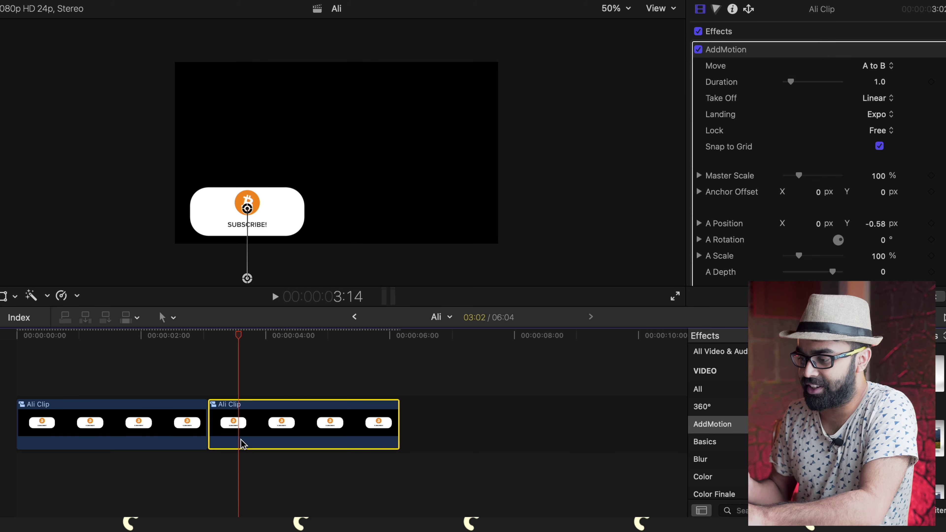
click(214, 376)
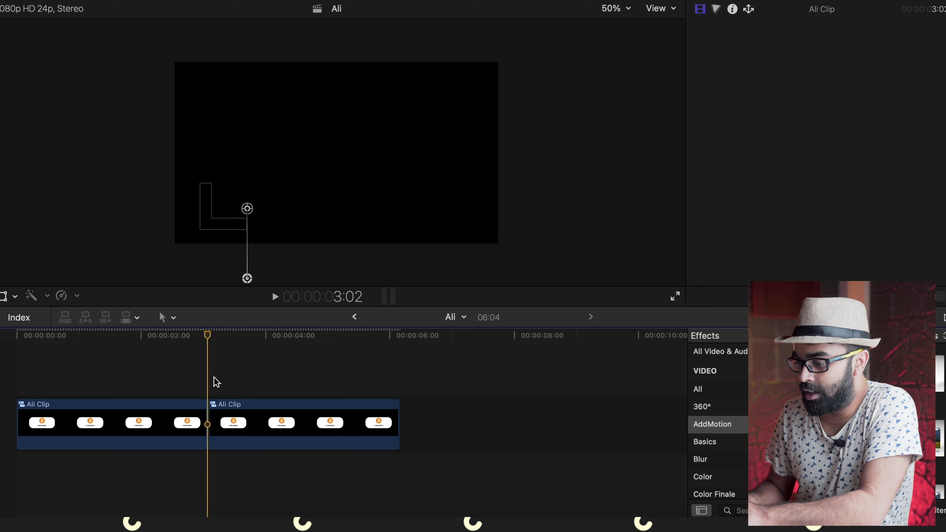
key(space)
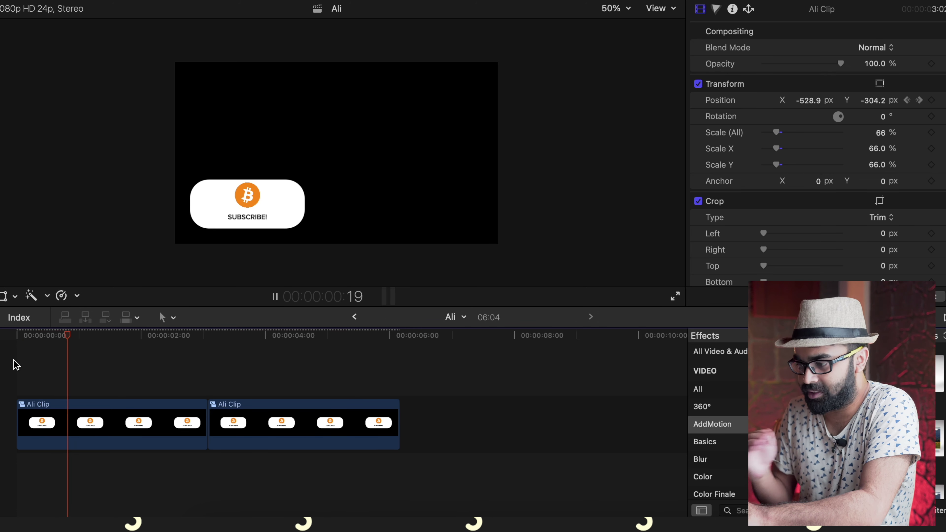
click(209, 351)
key(space)
key(space)
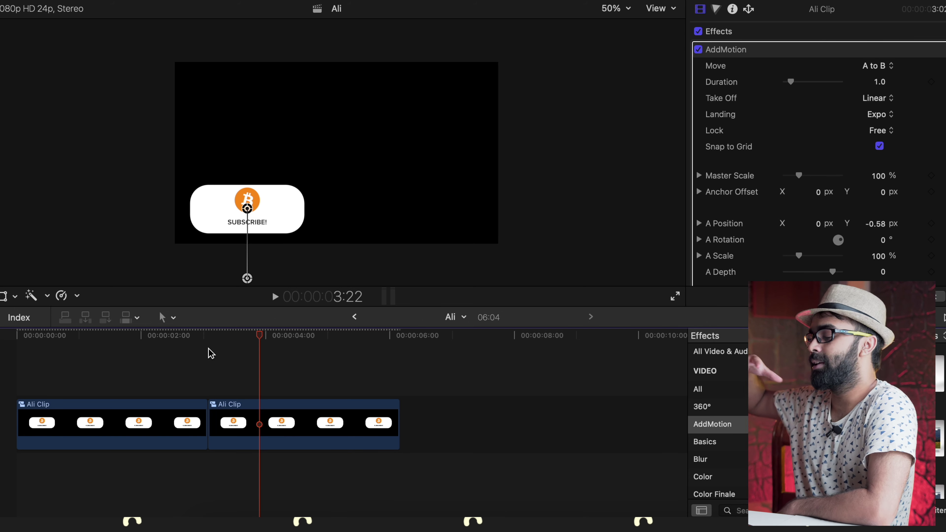
click(11, 377)
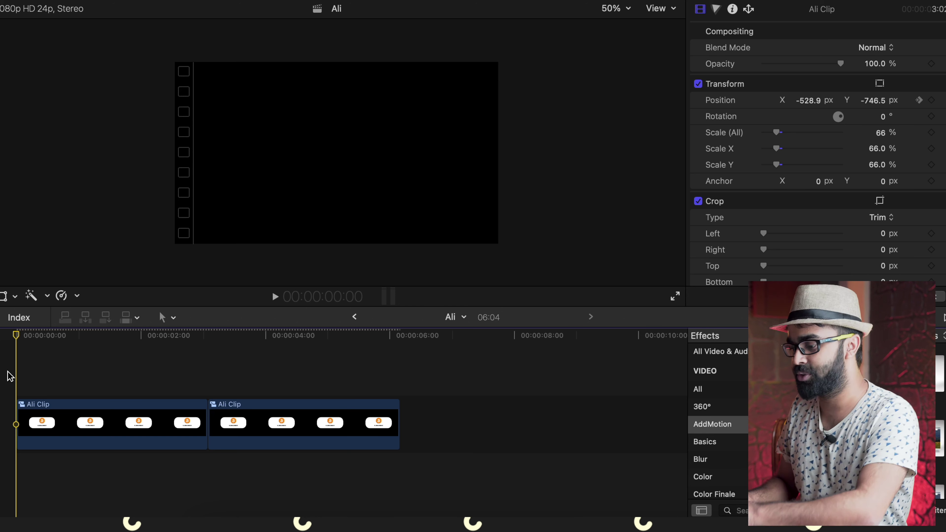
click(220, 348)
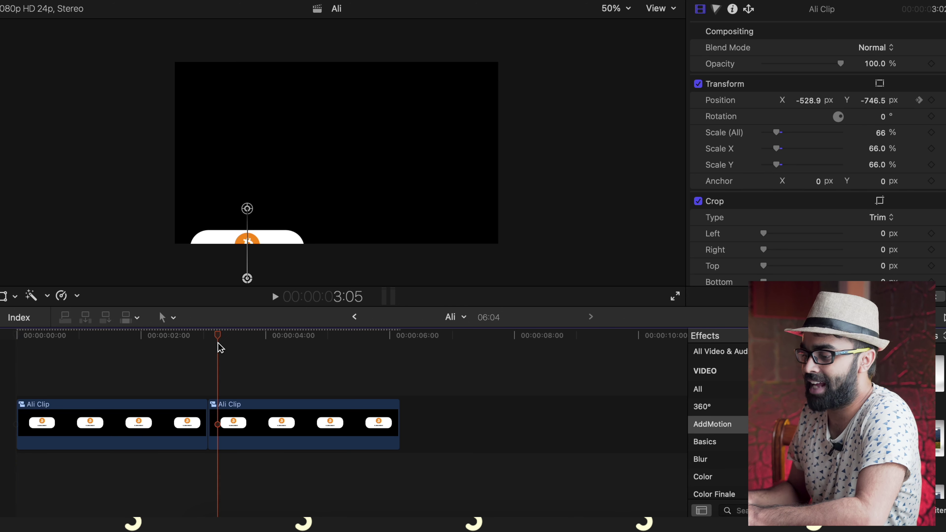
key(Up)
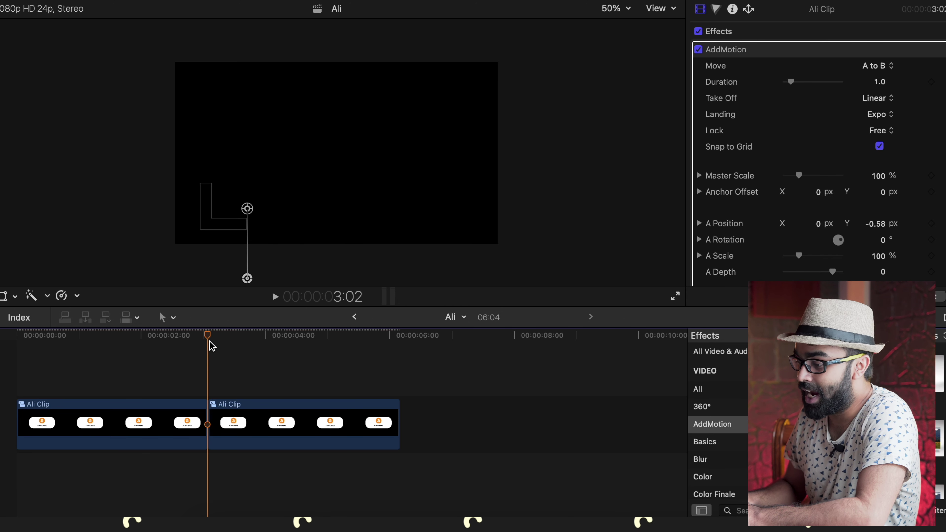
click(264, 429)
key(space)
key(space)
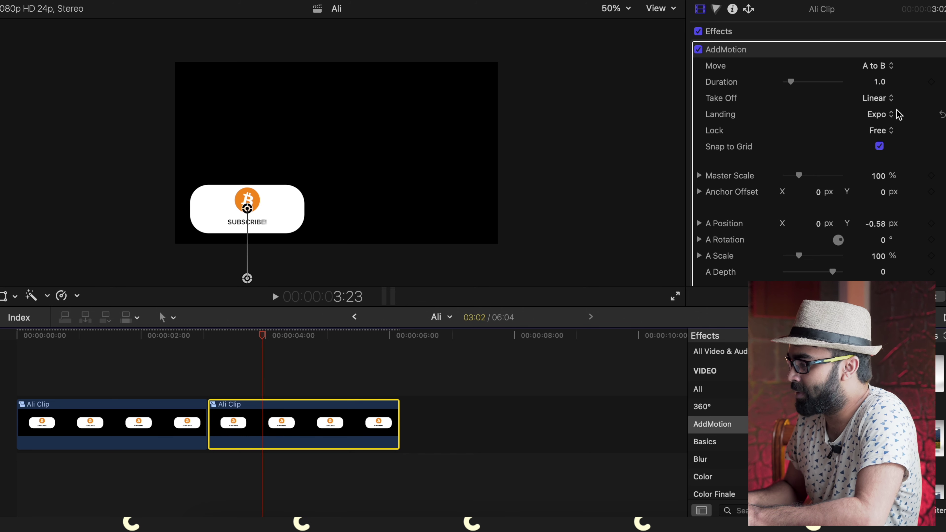
- Set the AddMotion Take Off easing to Ease and play the second clip
click(888, 100)
click(876, 130)
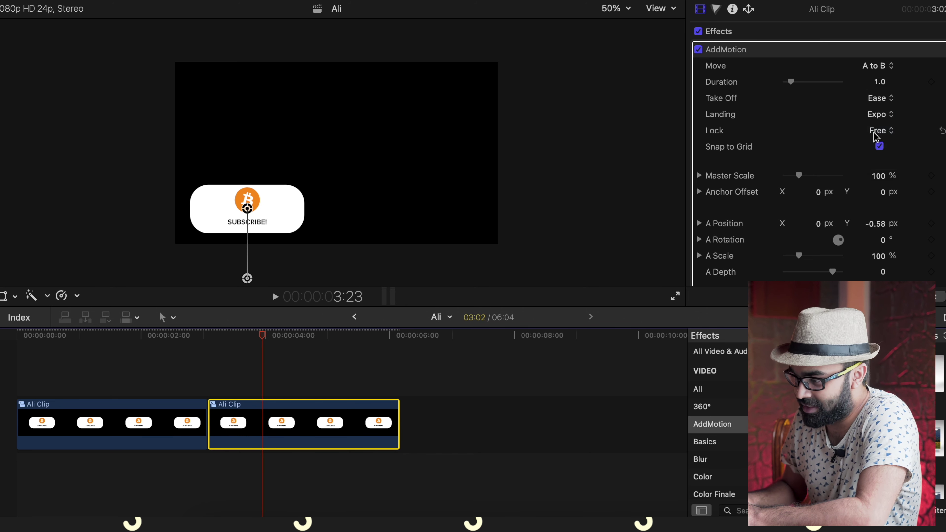
click(207, 359)
key(space)
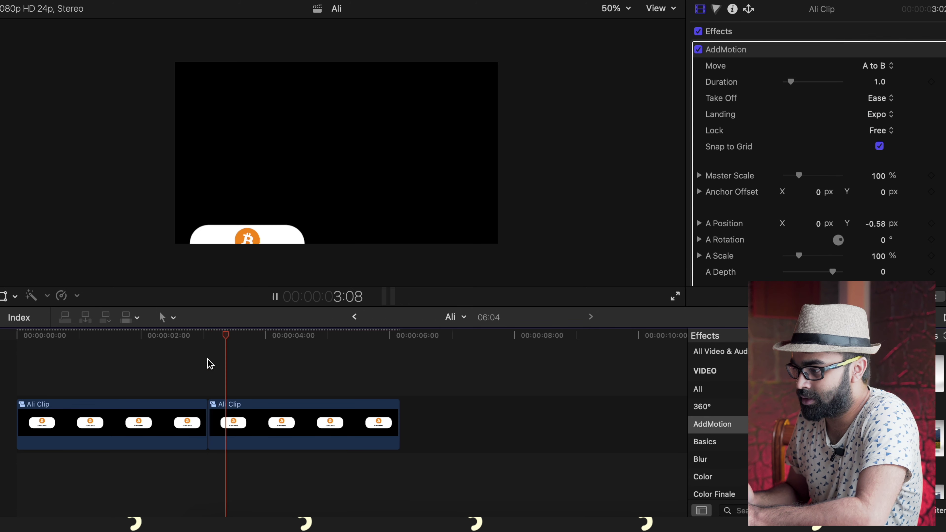
- Replay the eased slide-in from the second clip's start several times to review it
click(207, 363)
click(208, 360)
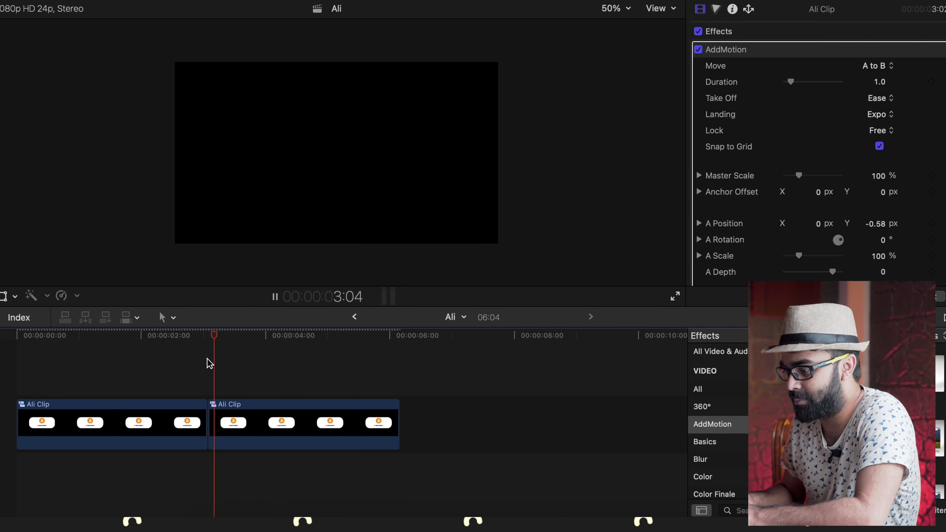
click(208, 360)
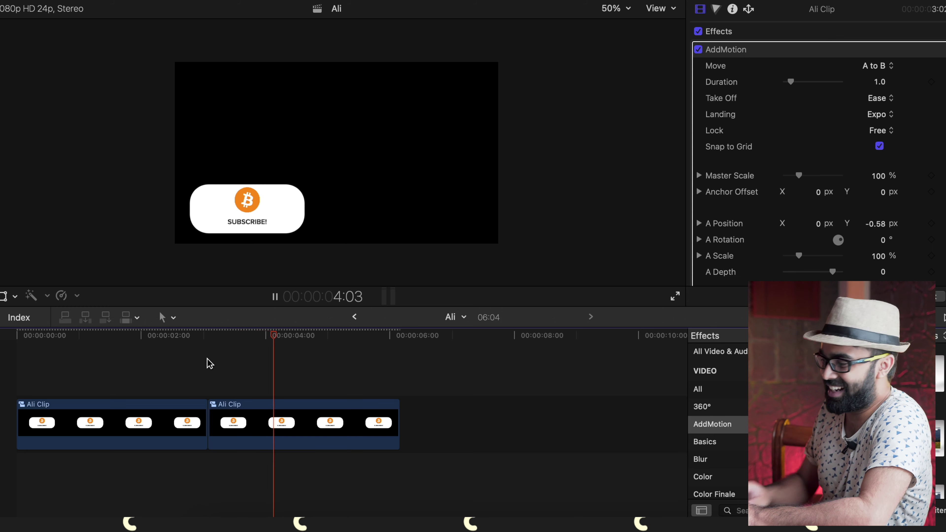
click(207, 359)
click(207, 359)
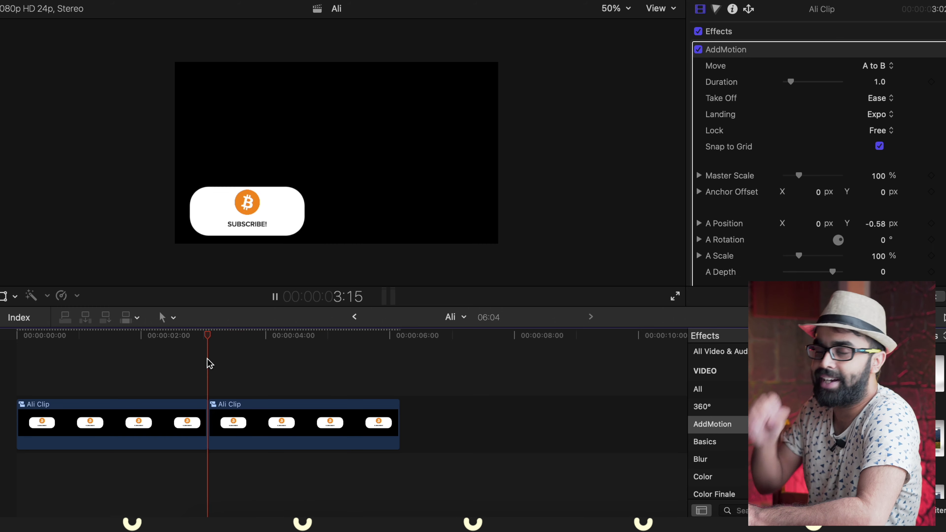
key(space)
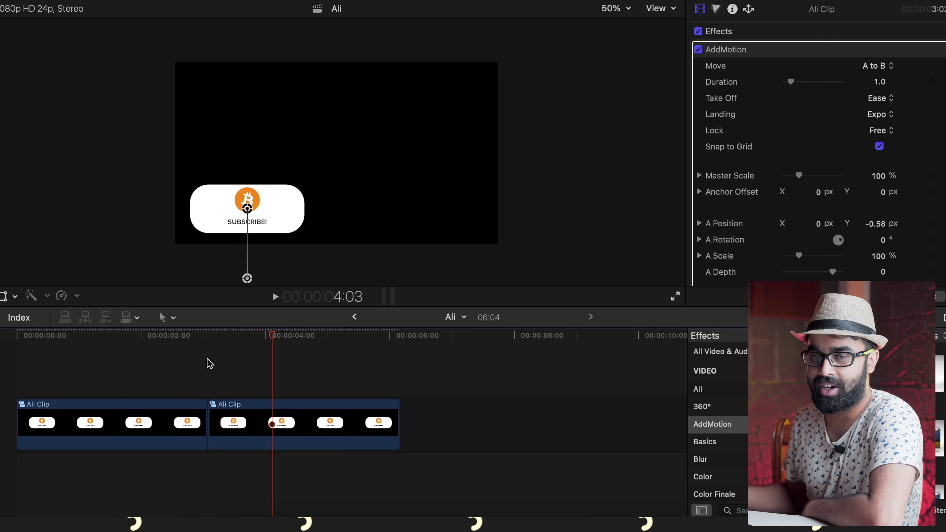
click(208, 363)
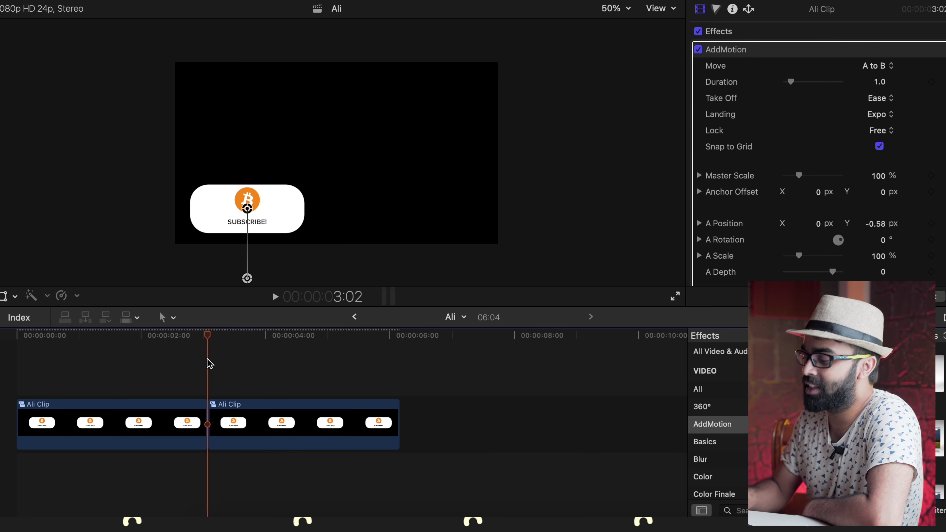
key(space)
key(space)
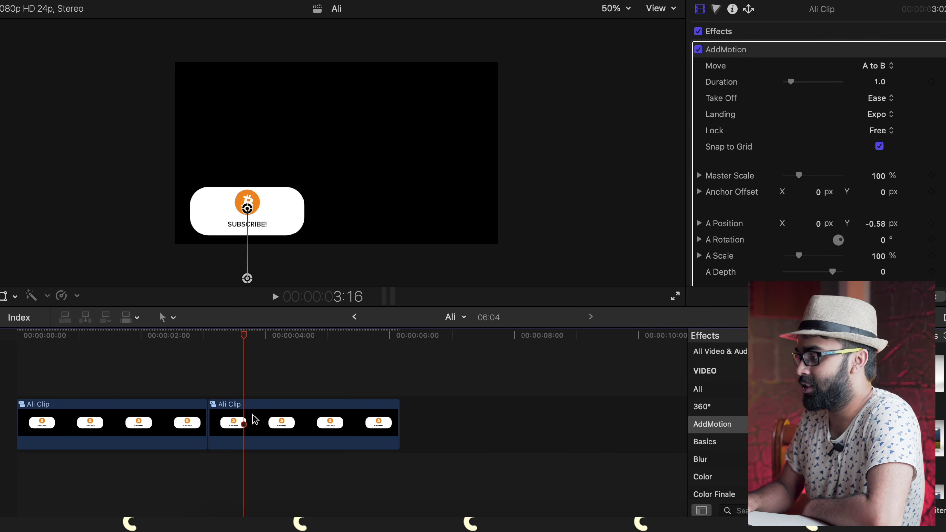
click(256, 419)
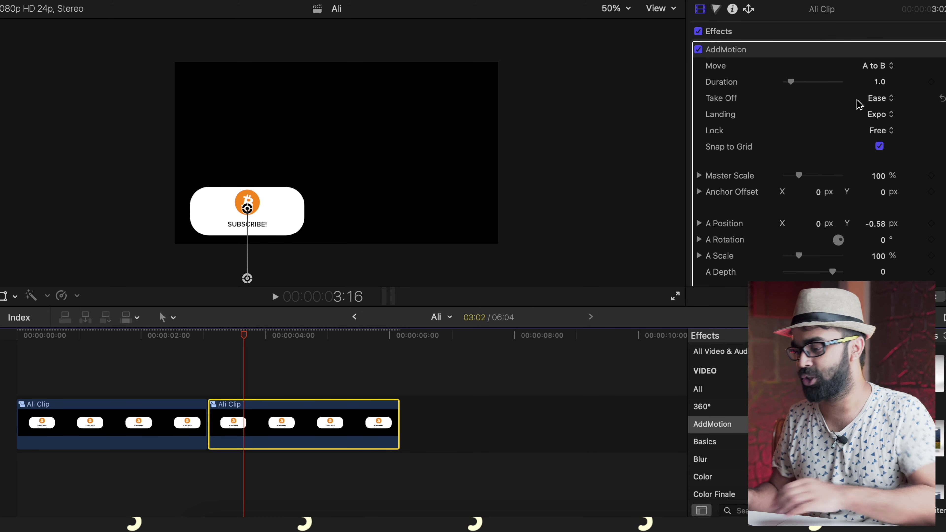
- Deselect the clip and play the timeline from the start several times to watch the SUBSCRIBE badge
click(258, 367)
key(Home)
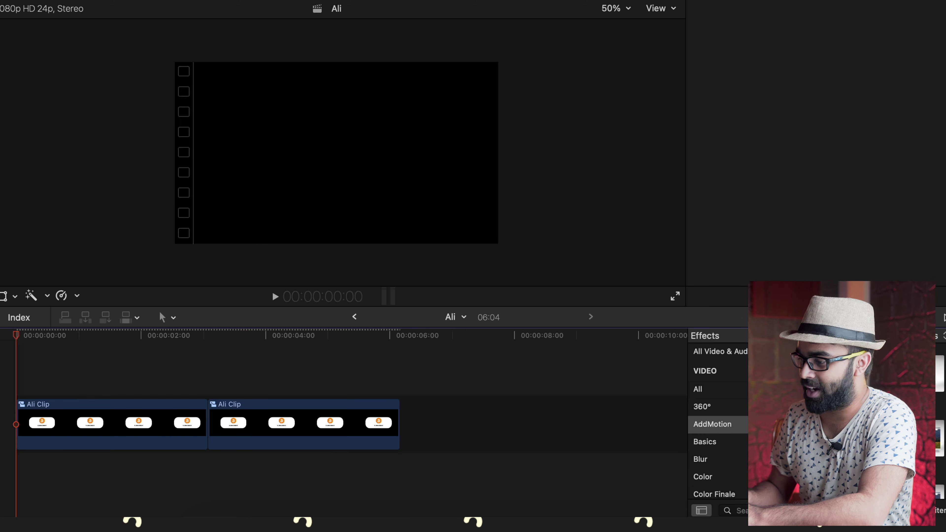
key(space)
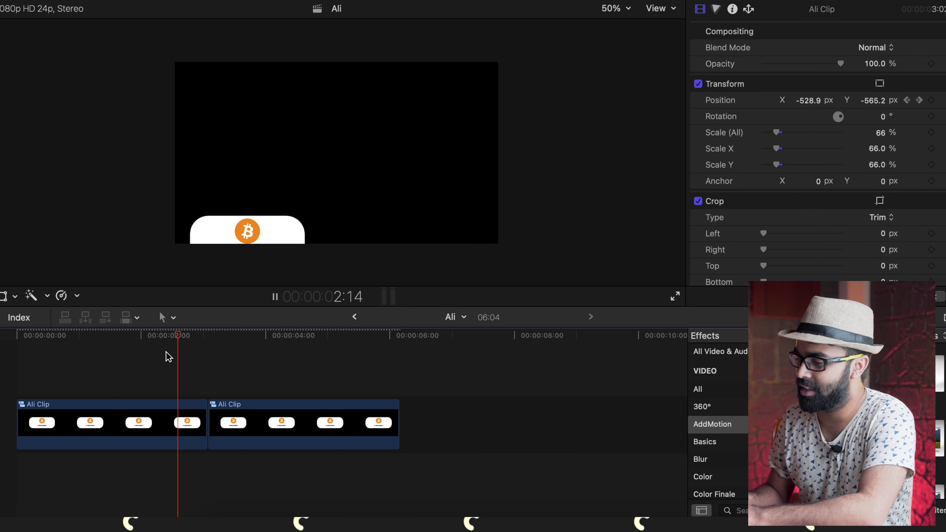
key(space)
click(33, 366)
key(space)
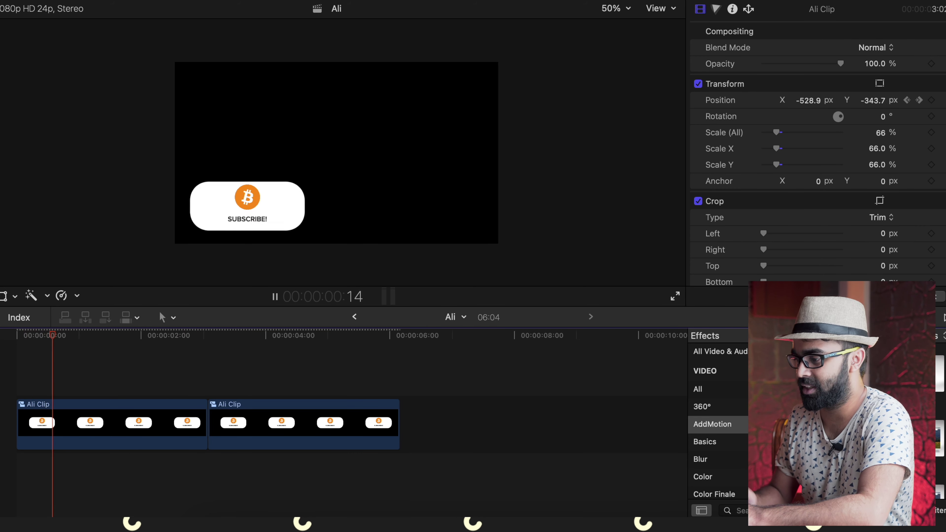
key(Home)
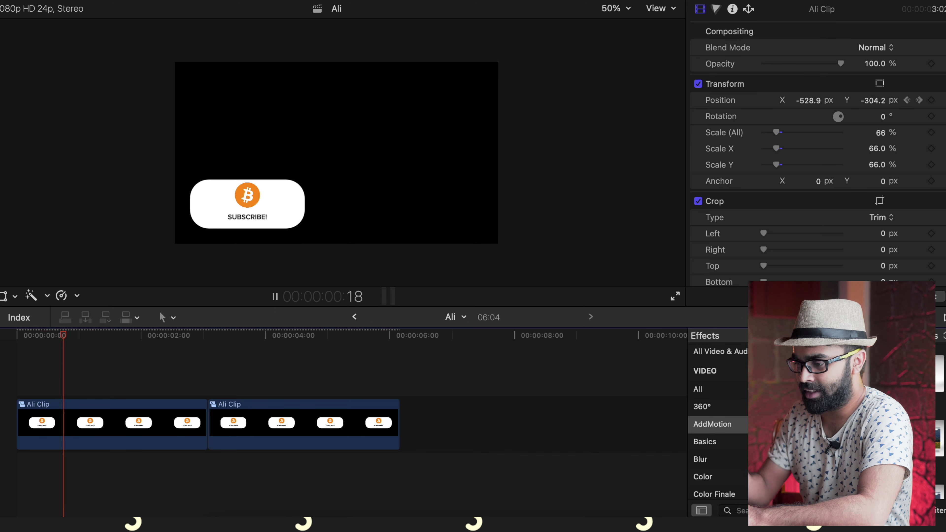
key(space)
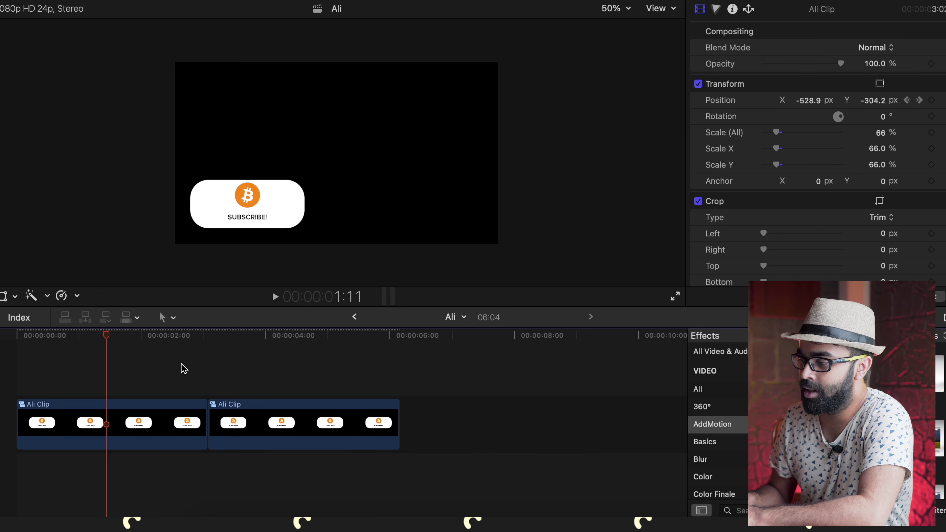
click(163, 358)
key(Home)
key(space)
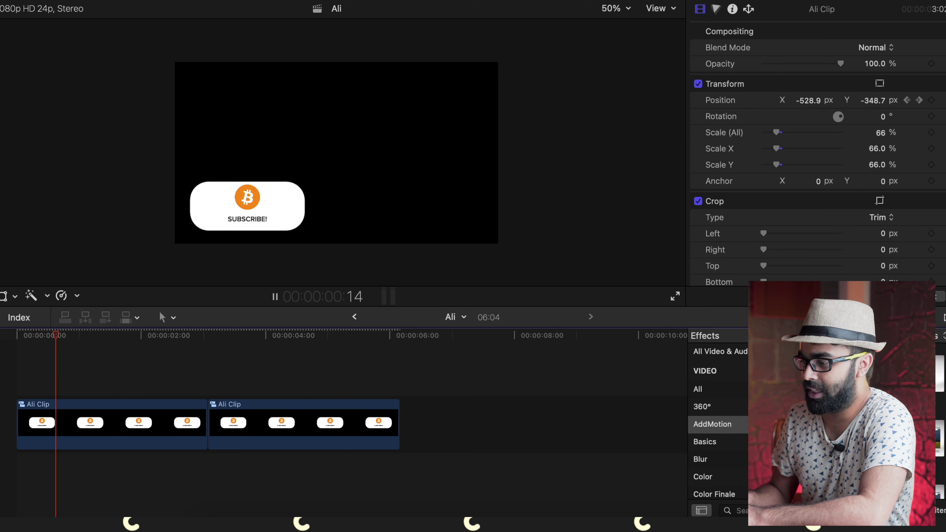
key(space)
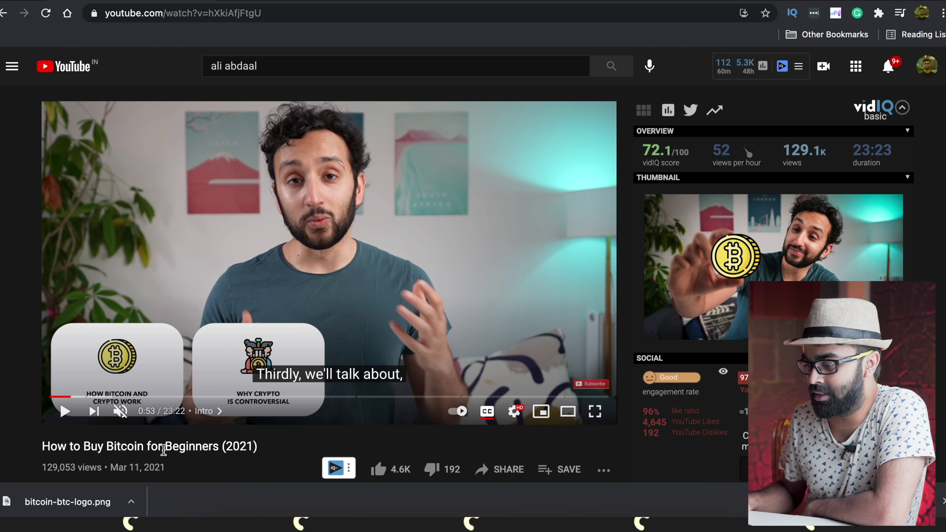
- Go from the Bitcoin video to the creator's channel and show its Videos tab
scroll(169, 450, down, 2)
click(119, 447)
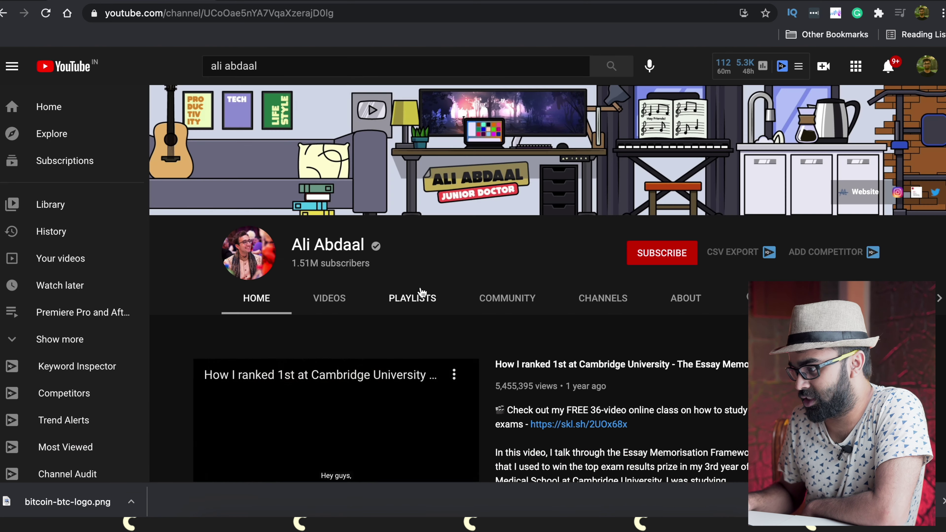
scroll(422, 292, down, 8)
scroll(372, 186, up, 5)
click(335, 148)
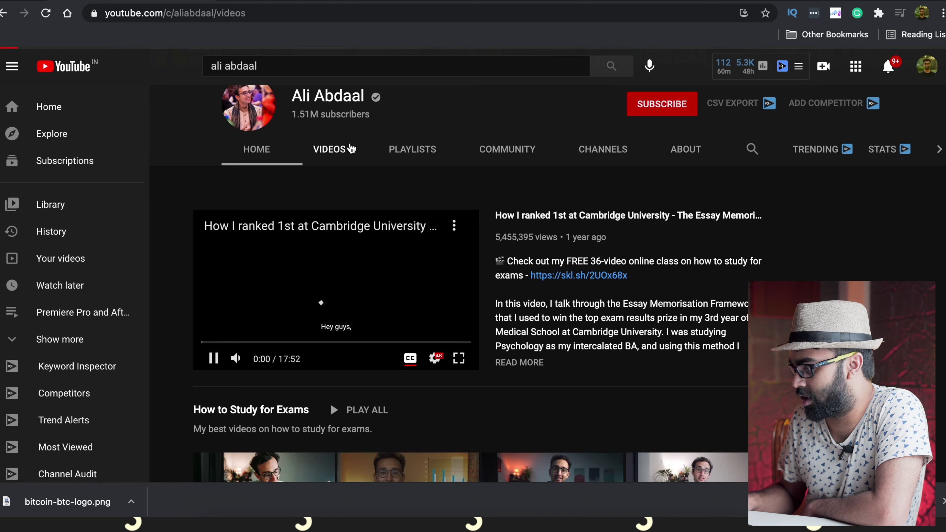
- Scroll through the channel's uploads grid to browse recent videos and their view counts
scroll(568, 266, down, 10)
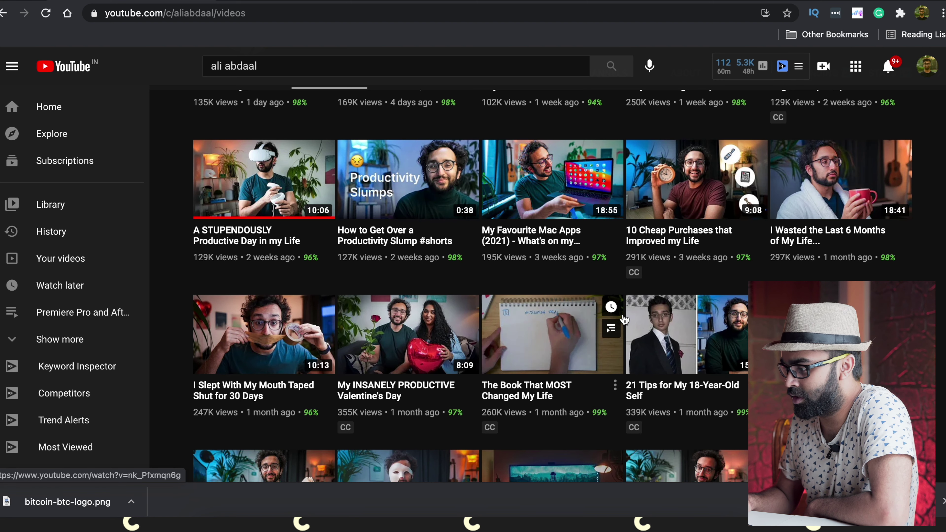
scroll(505, 447, down, 13)
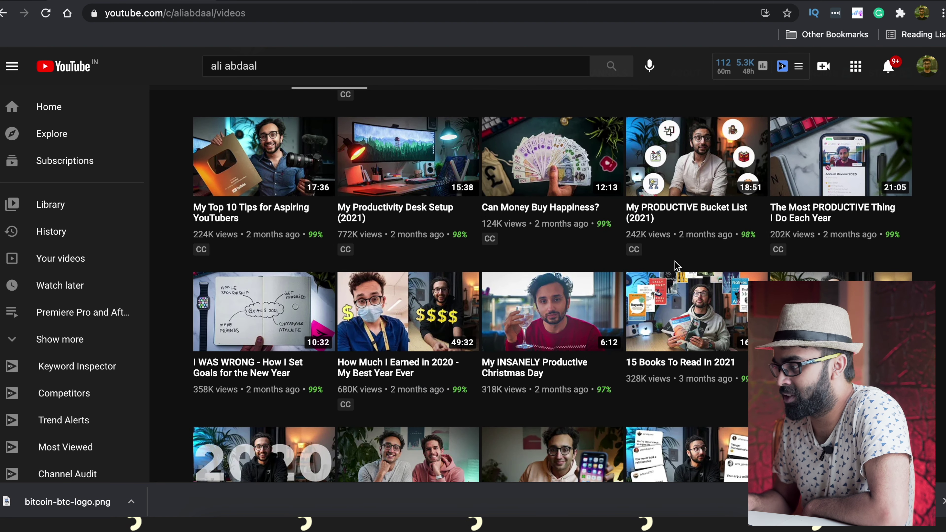
scroll(598, 248, up, 4)
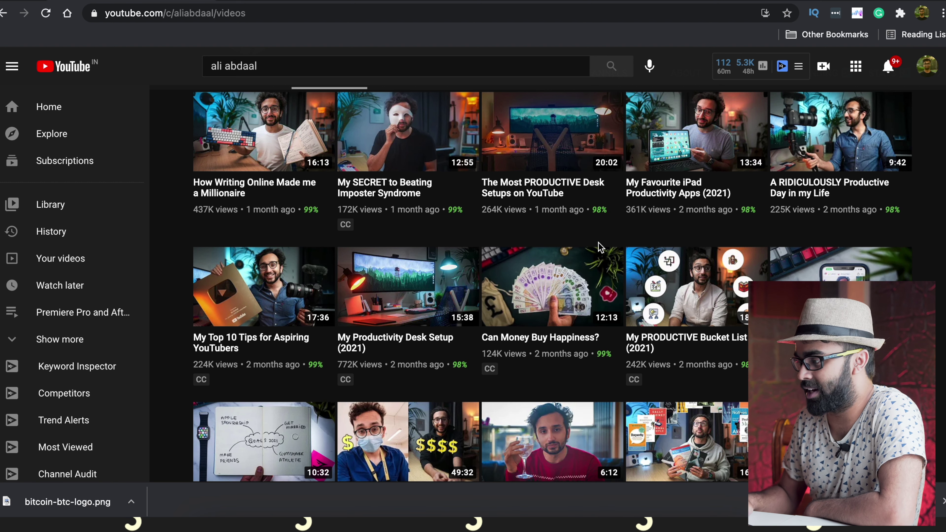
scroll(600, 247, up, 8)
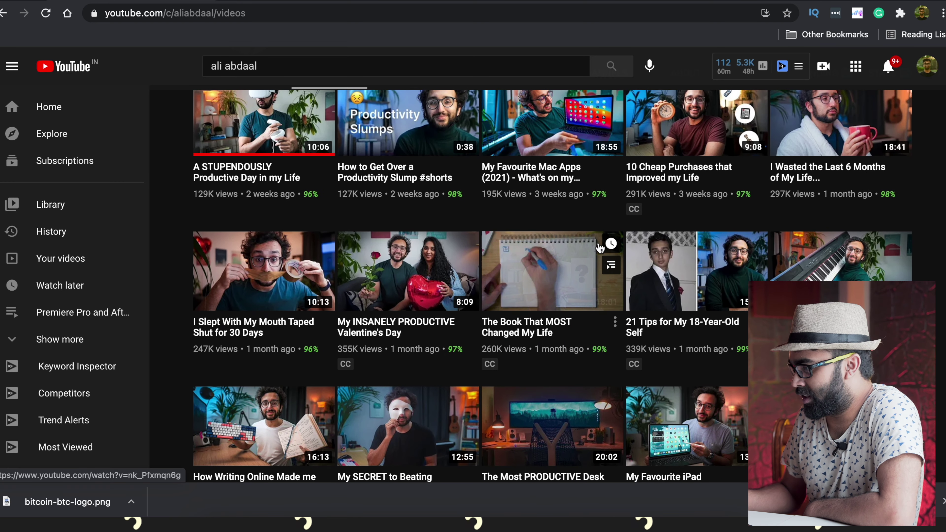
scroll(600, 247, up, 2)
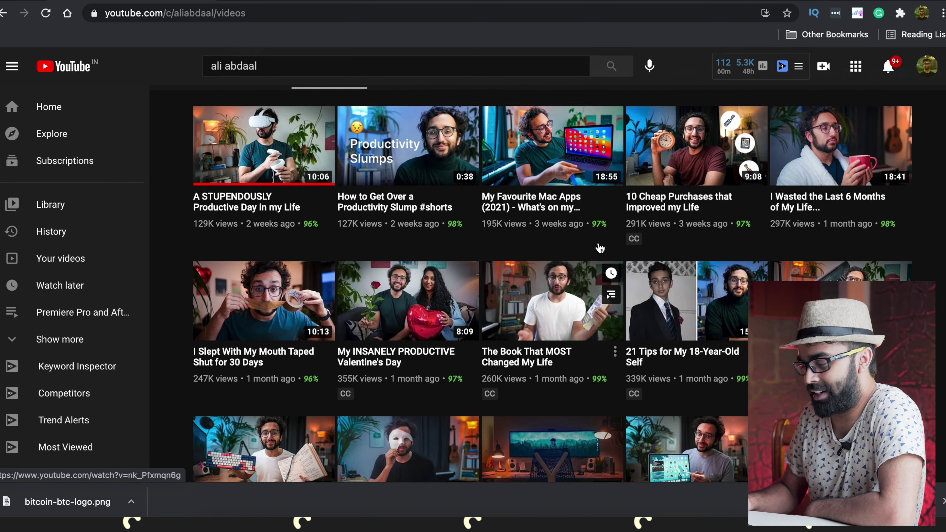
scroll(600, 247, up, 4)
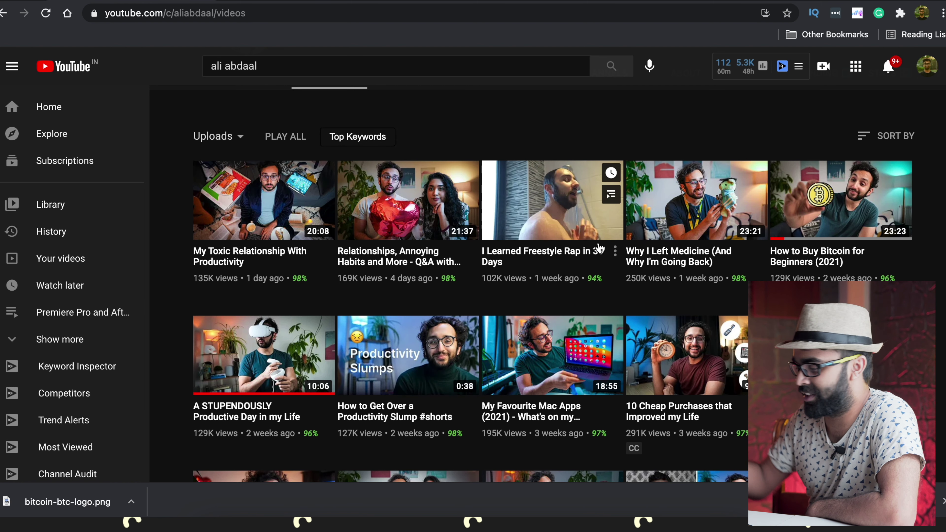
scroll(600, 247, up, 2)
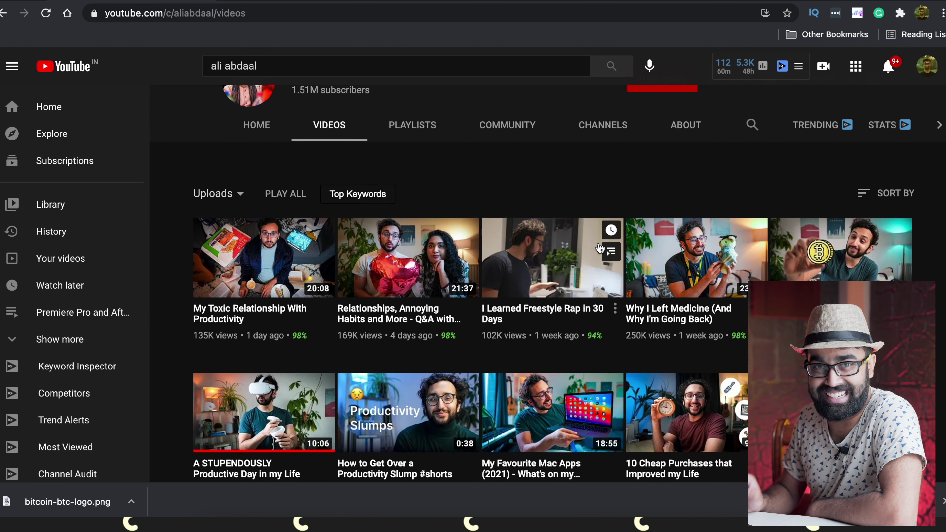
scroll(600, 247, down, 5)
scroll(592, 298, up, 4)
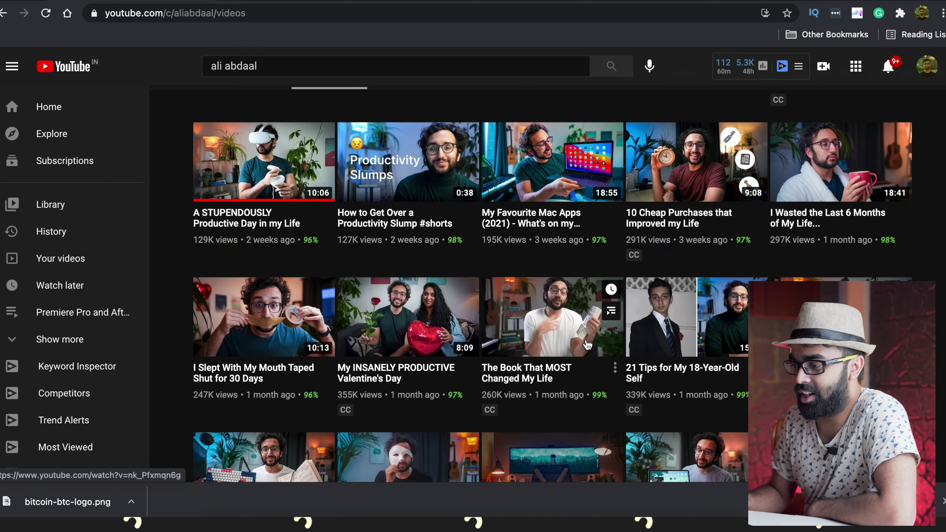
scroll(588, 344, up, 1)
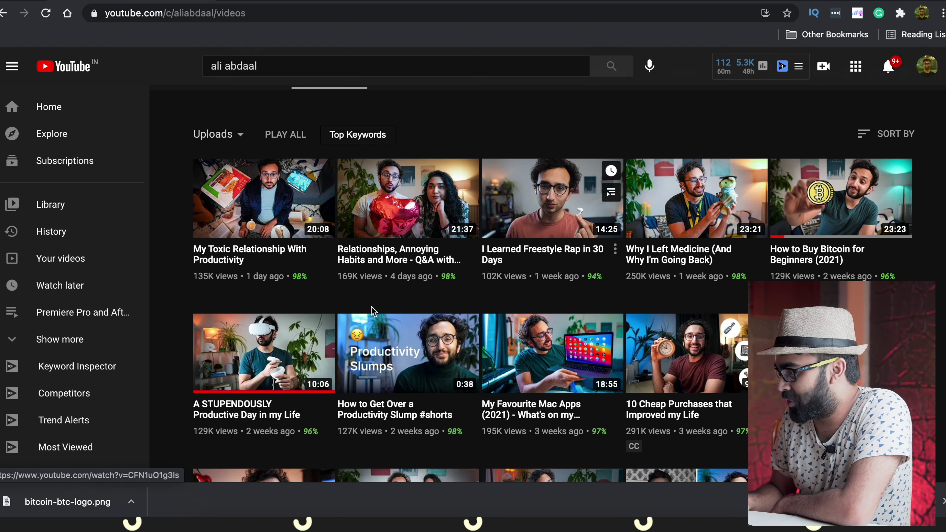
- Open 'A STUPENDOUSLY Productive Day in my Life' and scroll through its page
click(270, 367)
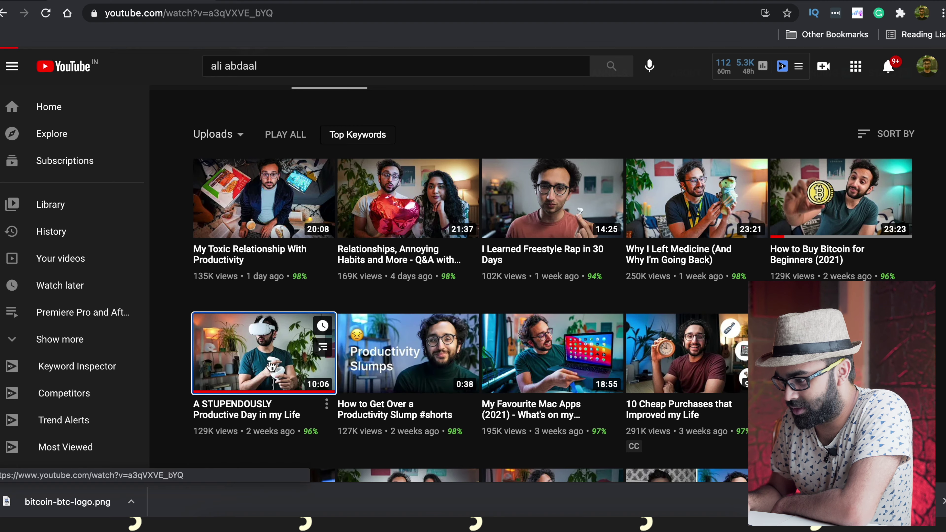
scroll(204, 363, down, 9)
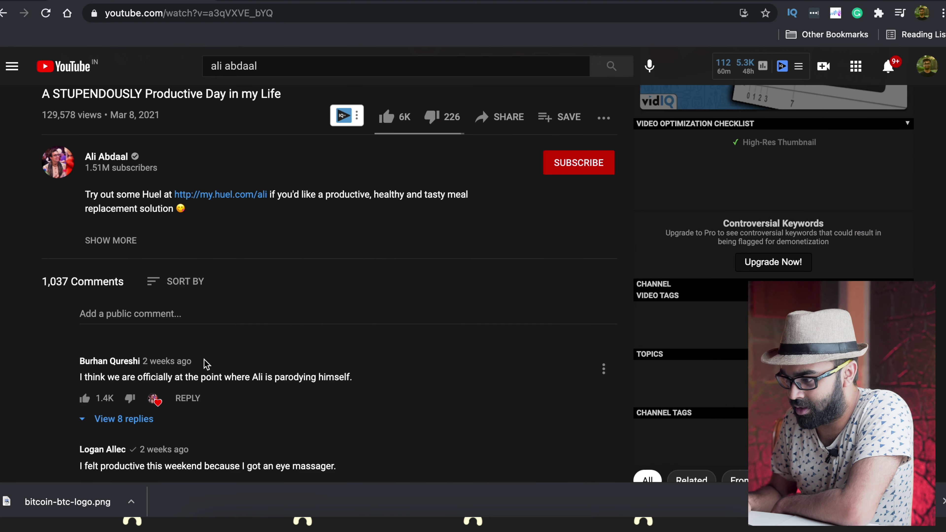
scroll(207, 364, down, 4)
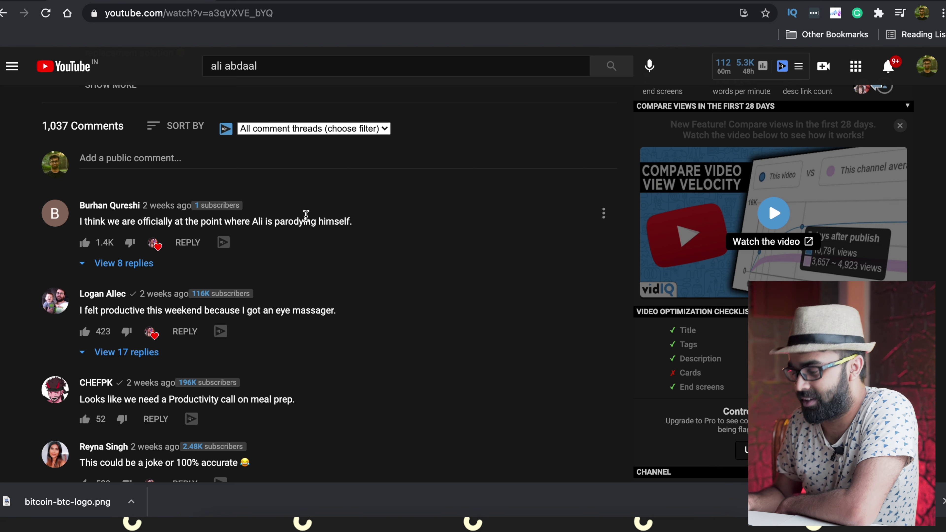
scroll(316, 218, down, 5)
drag(106, 187, 258, 186)
- Back on the Videos list, open 'My INSANELY PRODUCTIVE Valentine's Day' and highlight comment text
click(3, 15)
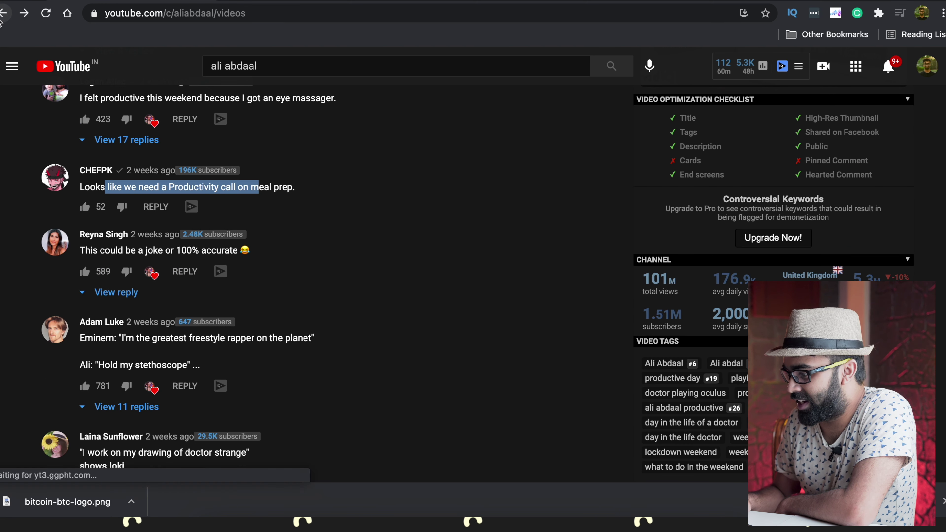
scroll(428, 216, down, 1)
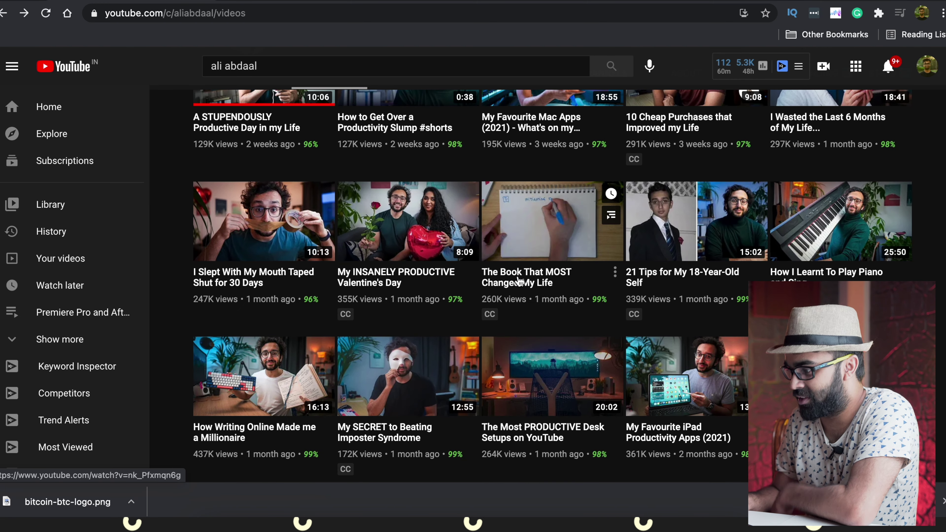
click(408, 239)
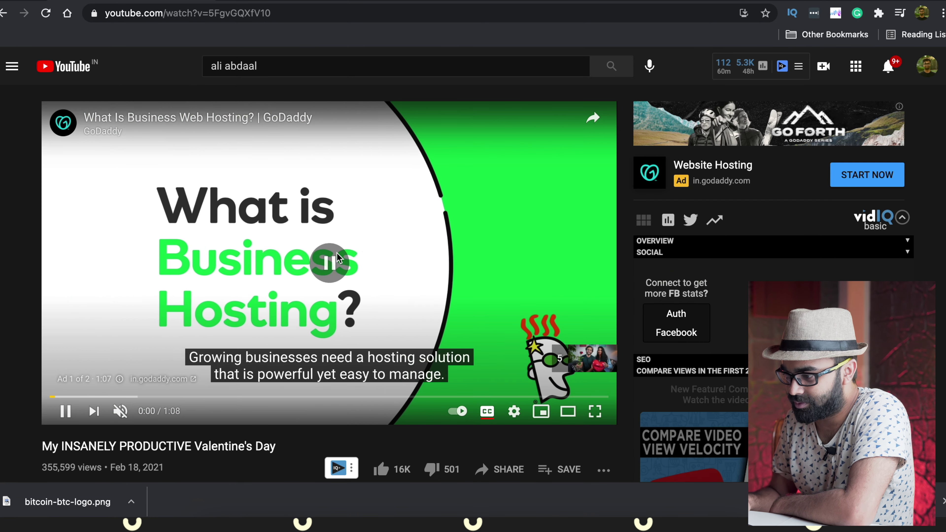
scroll(336, 253, down, 15)
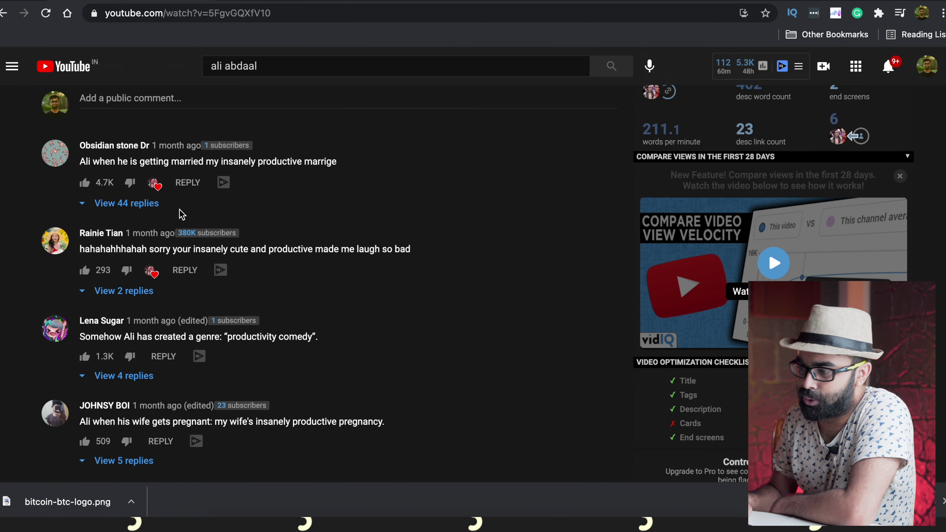
drag(85, 163, 349, 157)
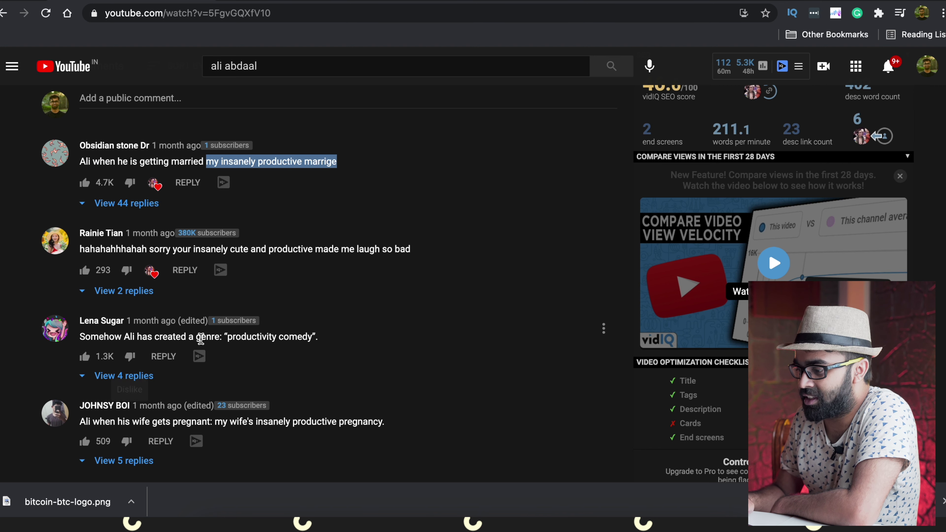
scroll(220, 337, down, 2)
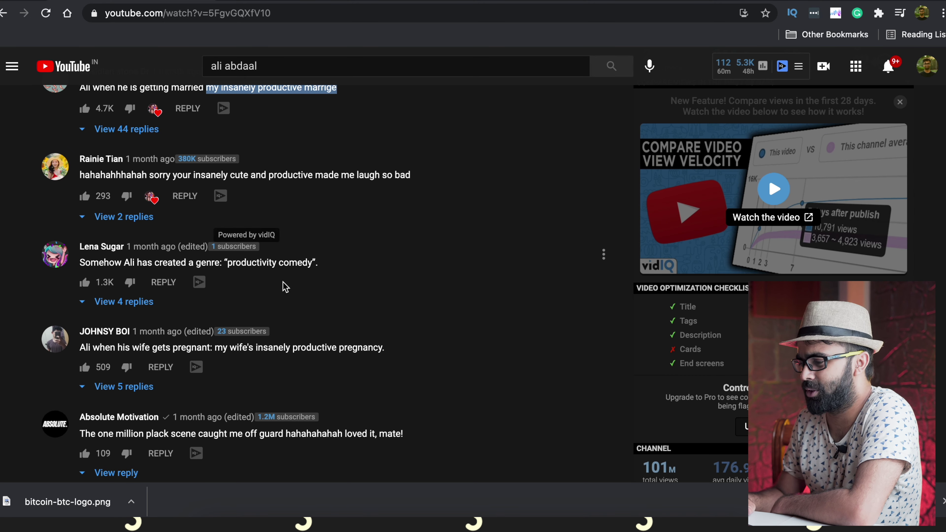
drag(159, 262, 326, 274)
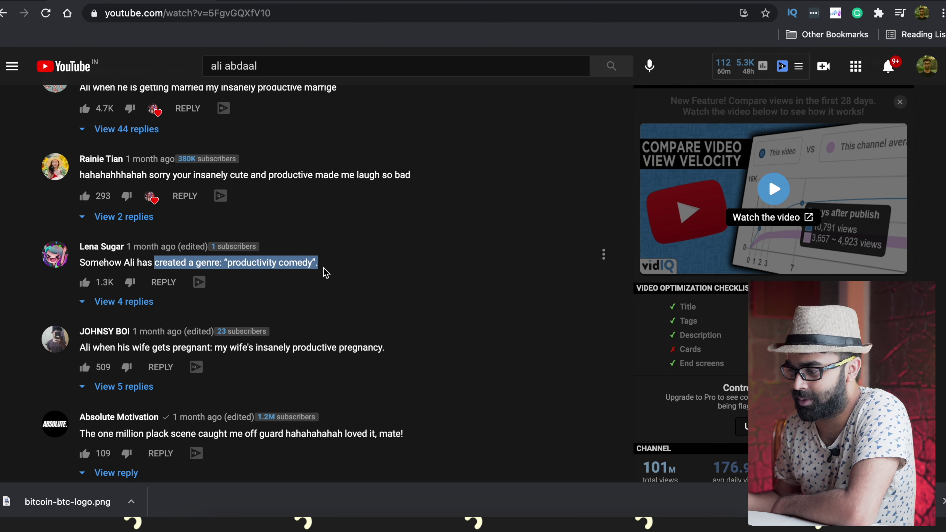